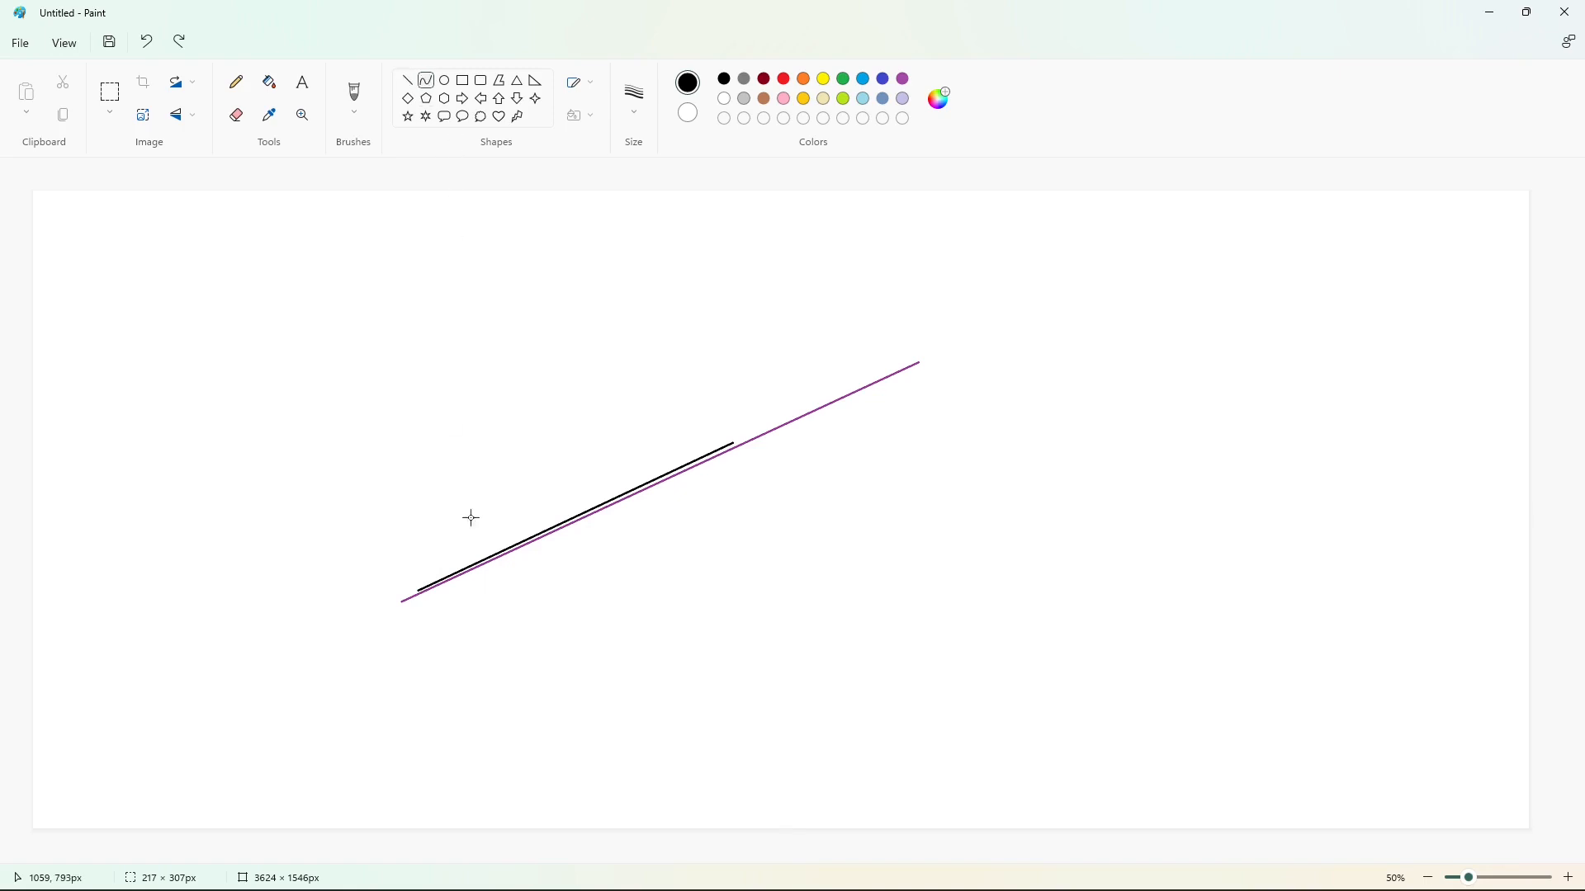
Draw the slightly curved left edge of the letter M and a slanted line parallel above the existing guide lines
drag(418, 591, 508, 464)
drag(439, 567, 589, 548)
click(518, 468)
drag(508, 461, 711, 369)
click(720, 452)
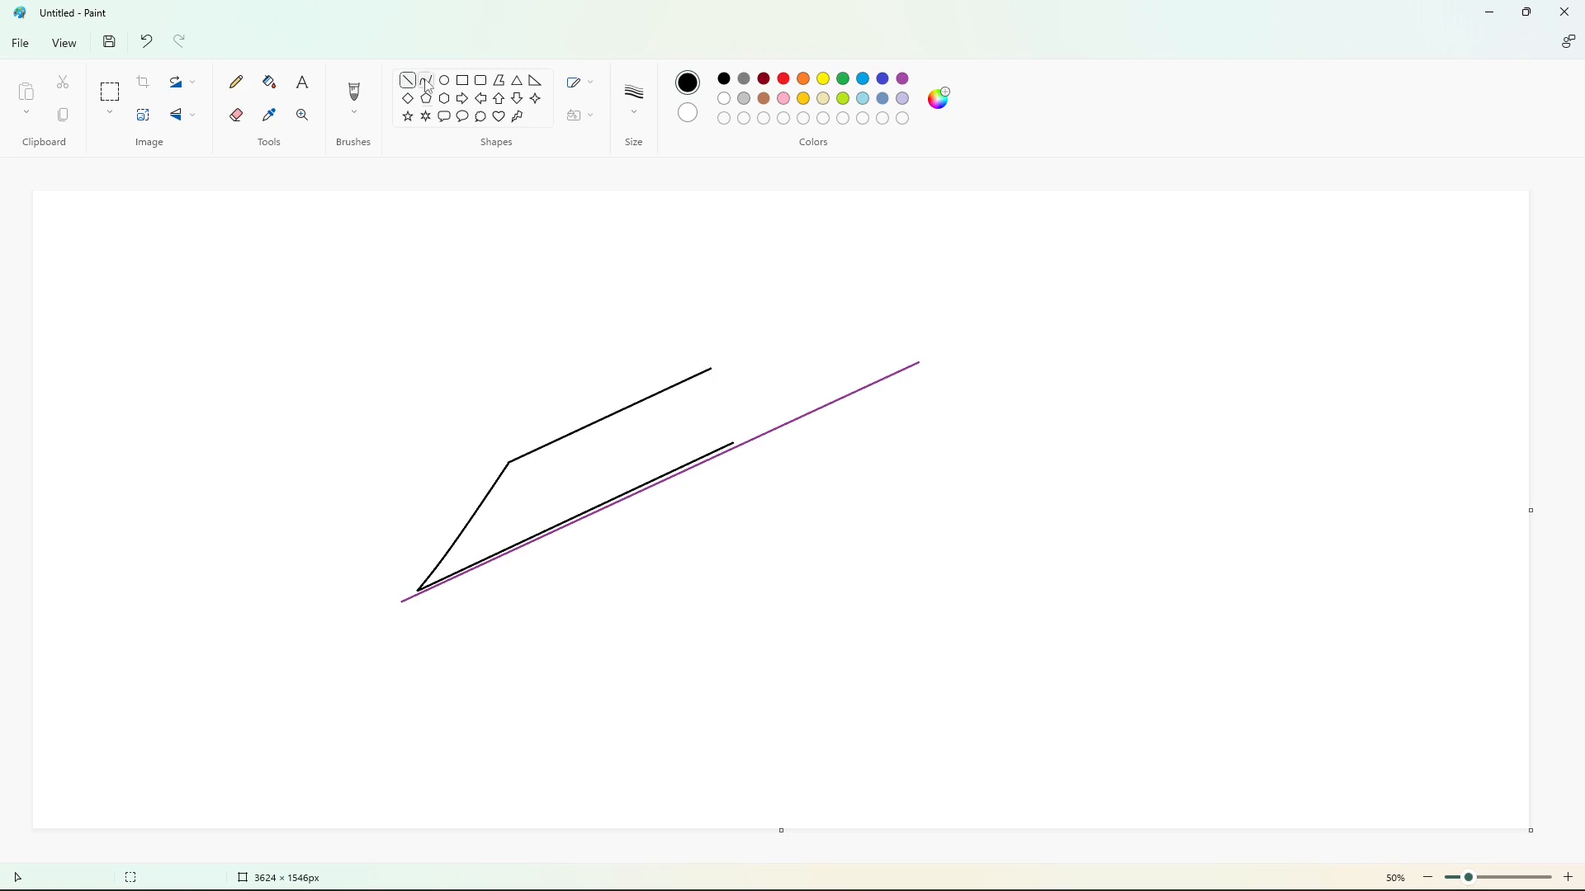
Draw the curved inner edge of the M's left leg and the straight edges of its middle strokes between the guides
drag(497, 497, 446, 578)
click(473, 530)
click(464, 541)
click(520, 506)
click(407, 80)
mouse_move(498, 500)
mouse_down()
mouse_move(479, 564)
mouse_move(537, 452)
mouse_move(565, 438)
mouse_move(511, 547)
mouse_up()
click(583, 558)
click(626, 451)
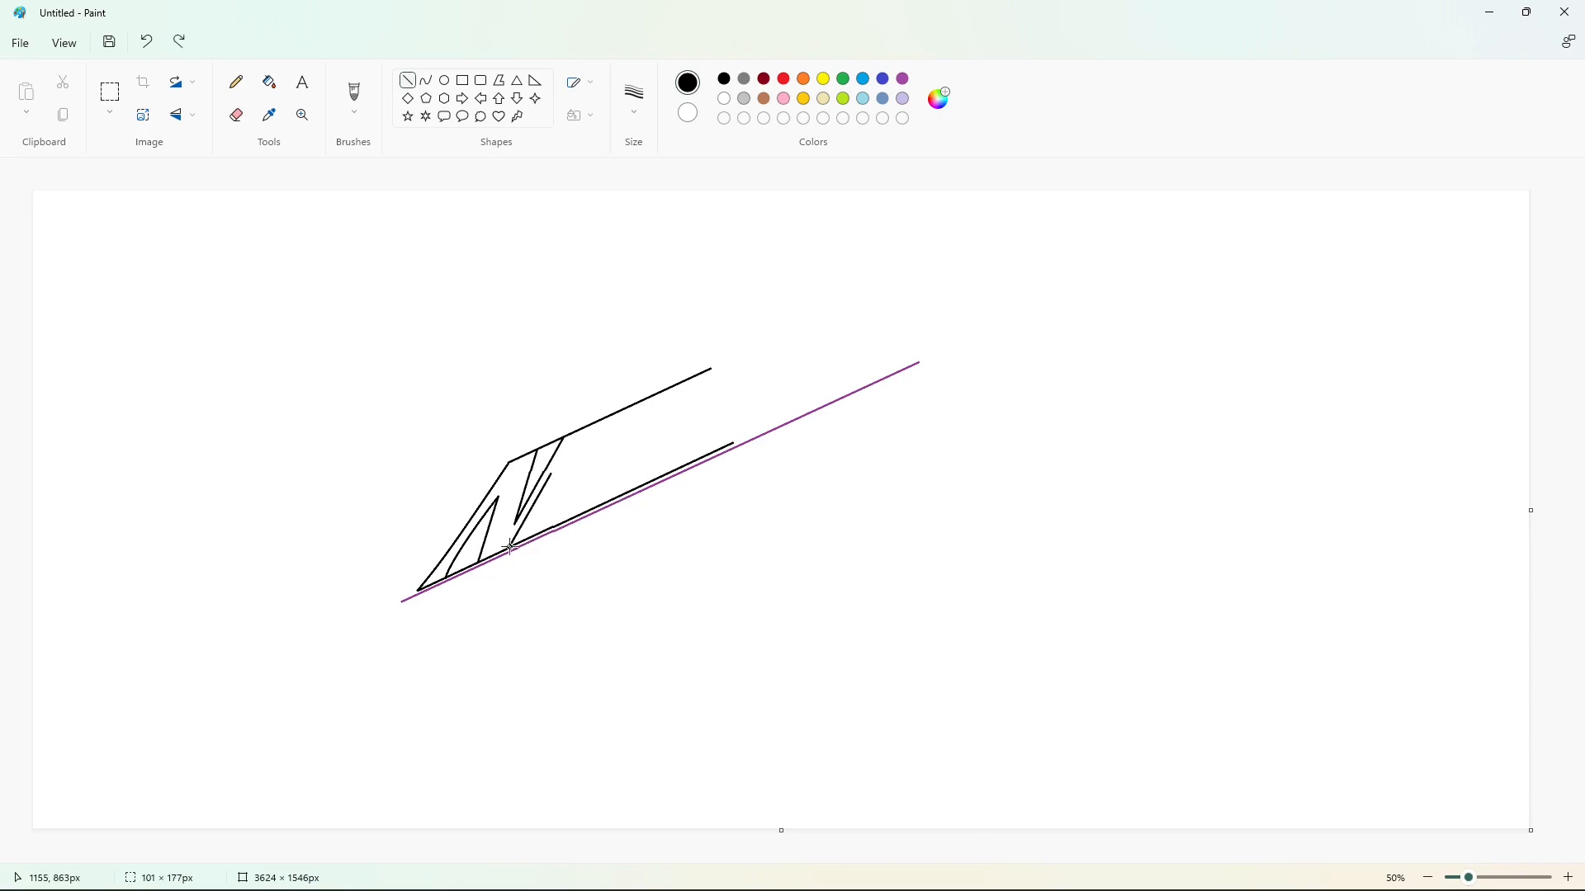
click(583, 562)
Draw the curved inner and outer edges of the M's right leg down to the lower guide line
click(429, 84)
mouse_move(551, 475)
mouse_down()
mouse_move(533, 536)
mouse_move(544, 511)
mouse_up()
drag(596, 423, 570, 518)
double_click(565, 514)
click(630, 496)
Draw the straight left edge of the letter t and curve its base into the lower guide line
click(408, 81)
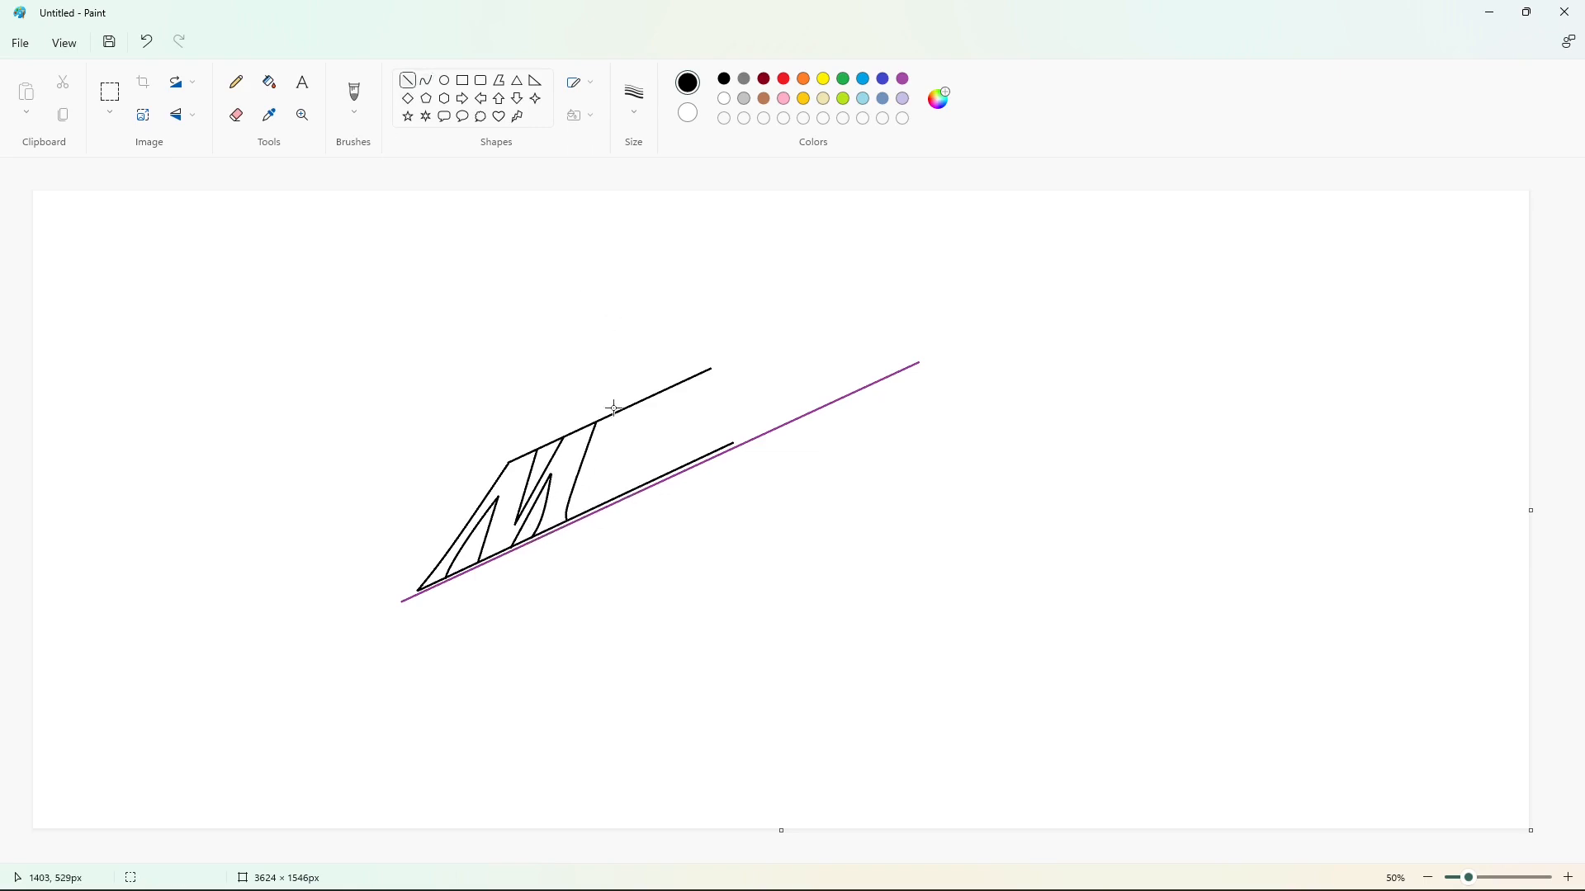
drag(617, 395, 585, 504)
click(426, 80)
click(585, 506)
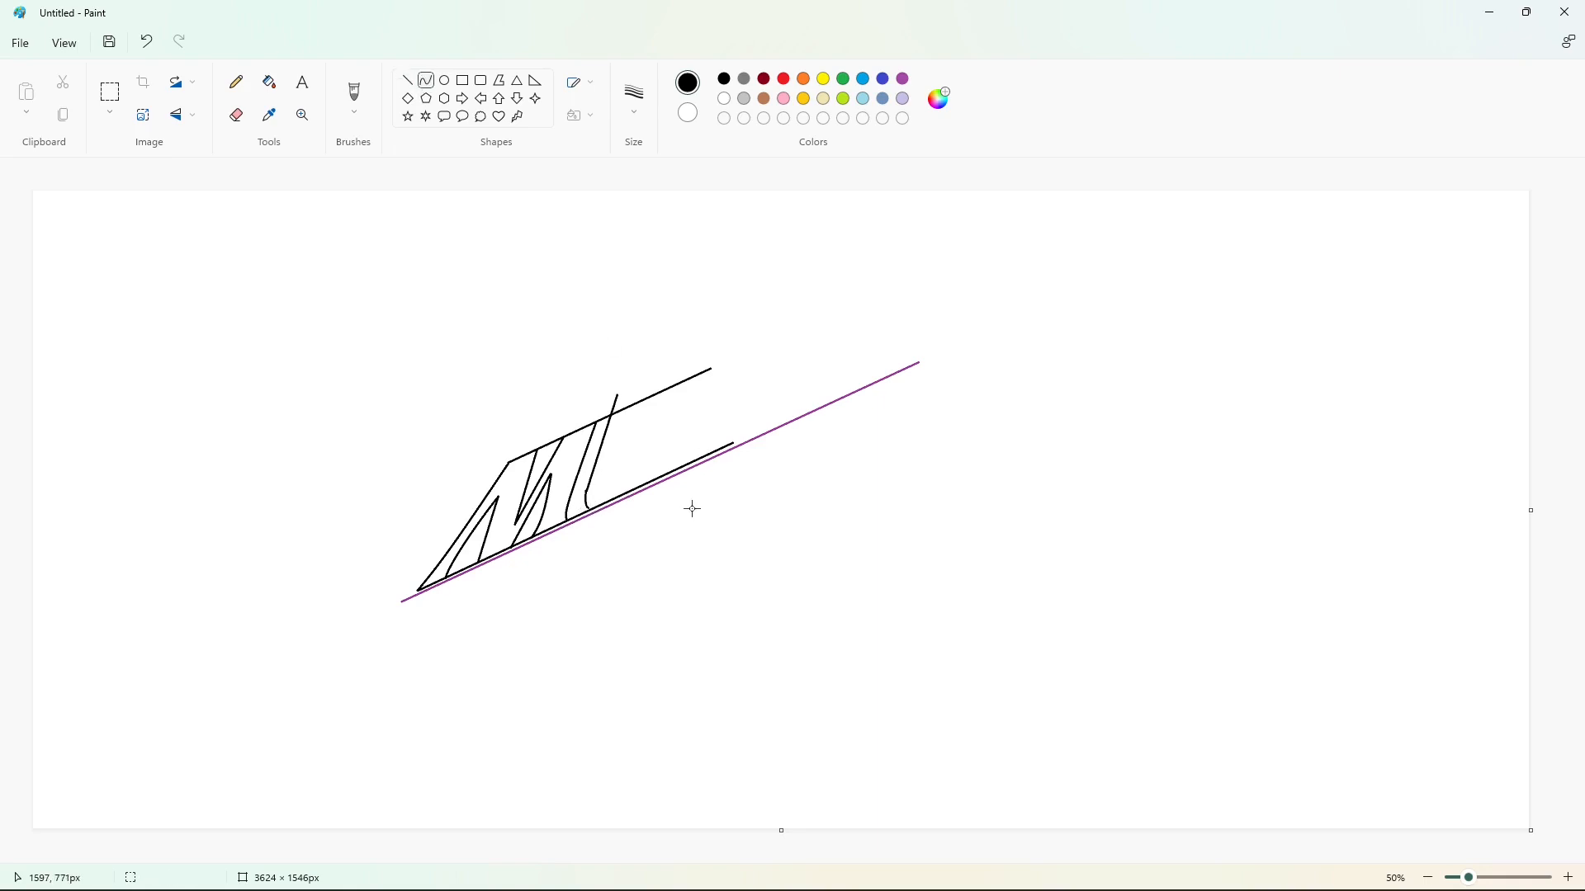
click(585, 501)
Outline the t's slanted top, right edge, hooked foot and crossbar with straight and curved lines
click(407, 80)
mouse_move(618, 394)
mouse_down()
mouse_move(646, 382)
mouse_move(618, 471)
mouse_move(641, 467)
mouse_up()
click(700, 454)
click(425, 80)
double_click(617, 482)
click(710, 466)
click(407, 80)
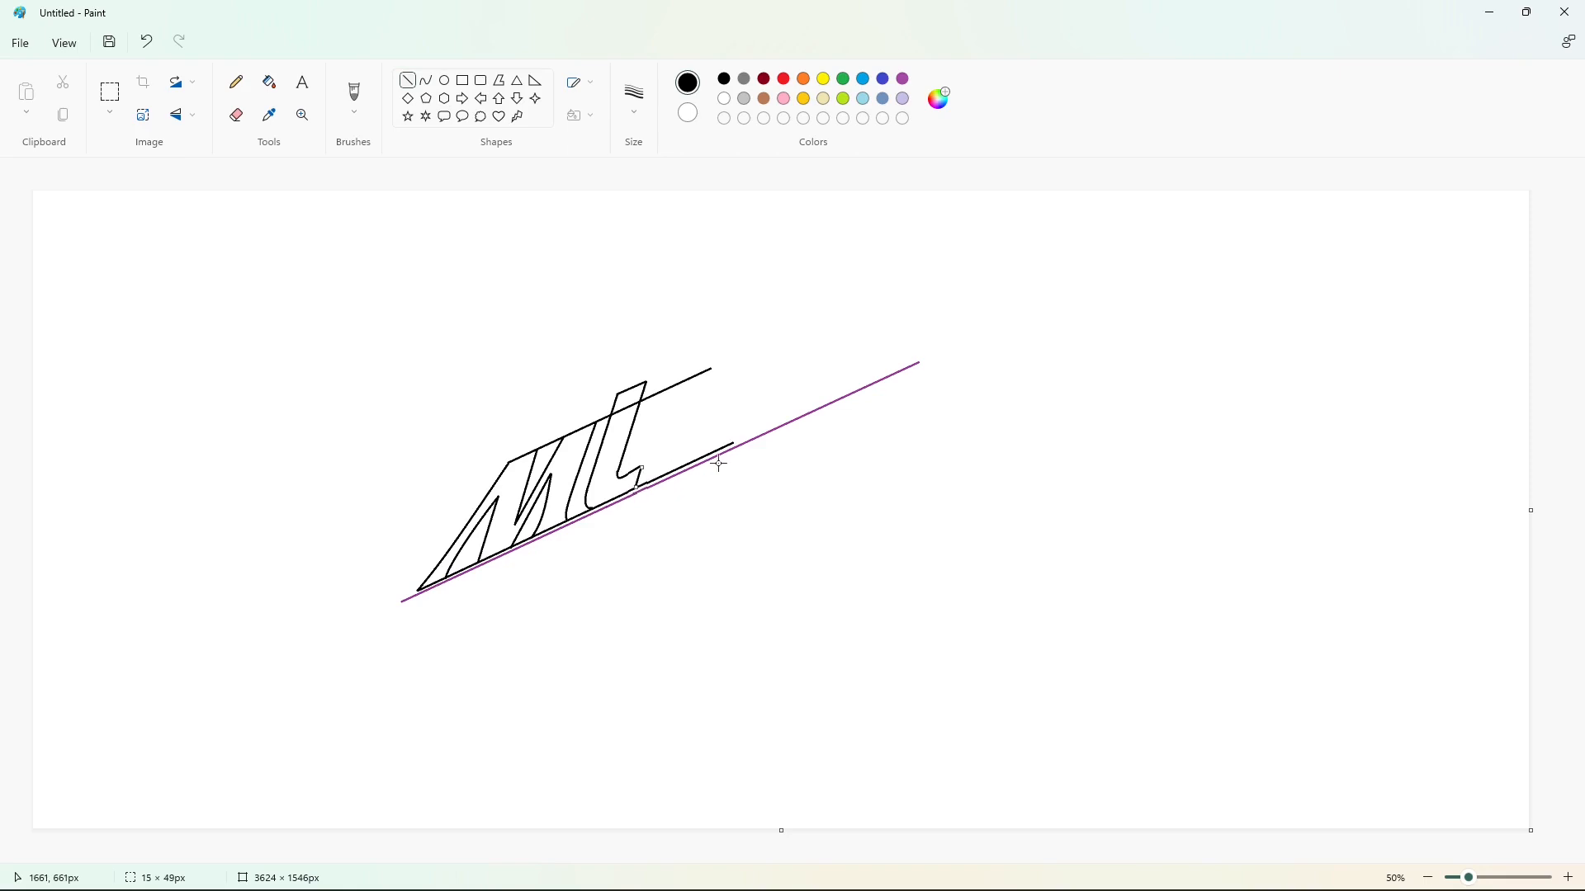
click(741, 525)
drag(600, 429, 661, 397)
Draw the two curved edges of the letter n's left stem between the guide lines
click(426, 80)
drag(677, 385, 647, 486)
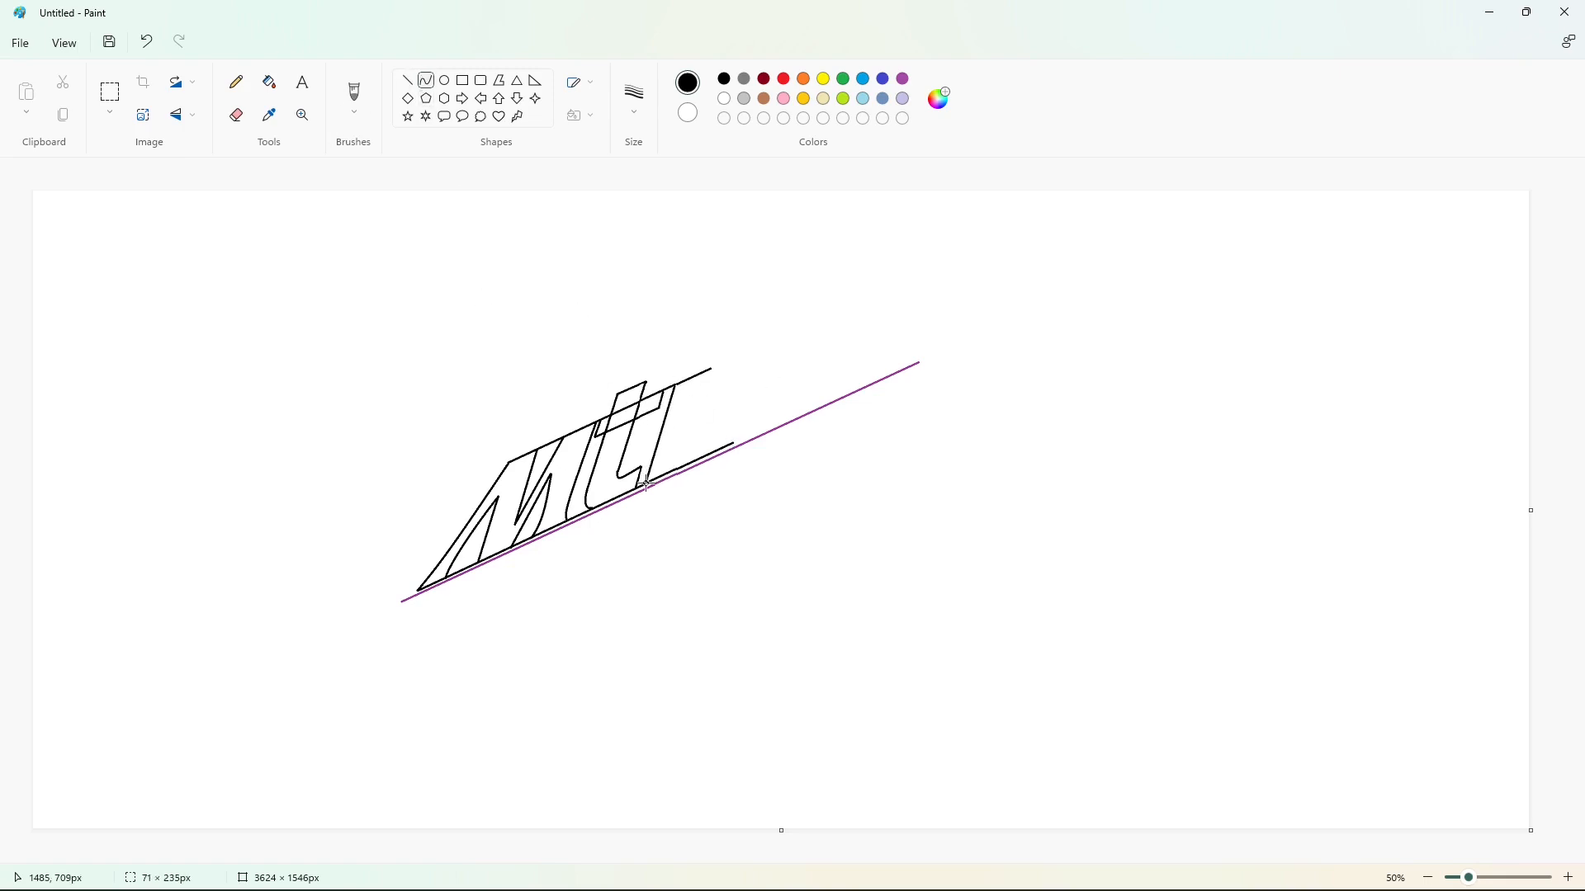
click(744, 479)
drag(699, 388, 675, 459)
click(760, 439)
click(408, 80)
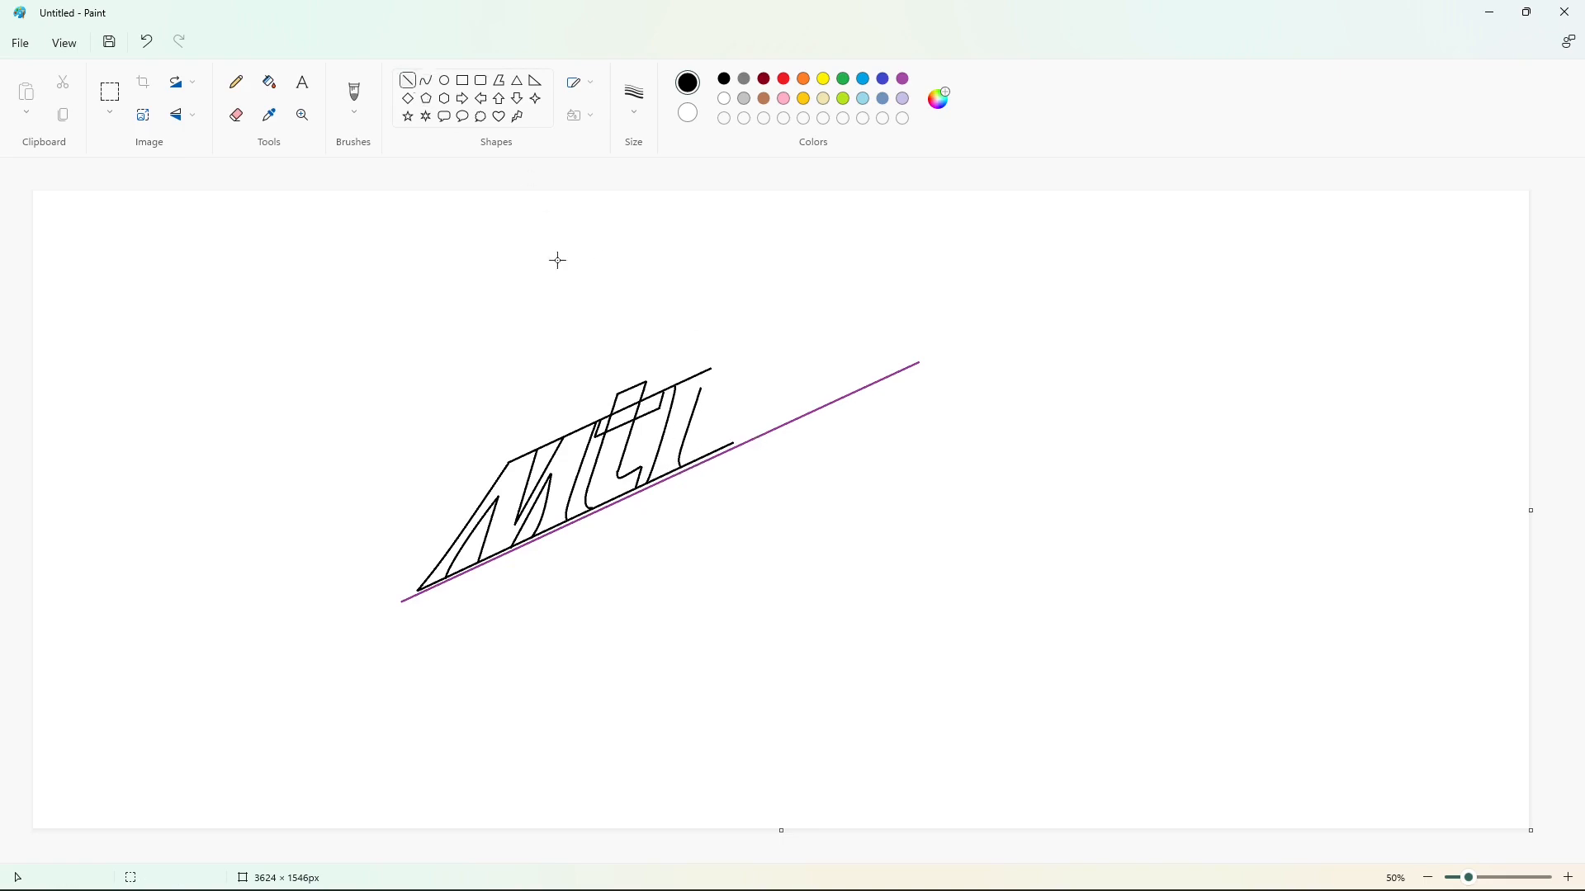
Draw the n's inner curve, rounded top arch and outer right edge down to the lower guide line
click(426, 80)
mouse_move(703, 379)
mouse_down()
mouse_move(749, 348)
mouse_move(694, 462)
mouse_move(707, 446)
mouse_up()
click(810, 394)
click(668, 302)
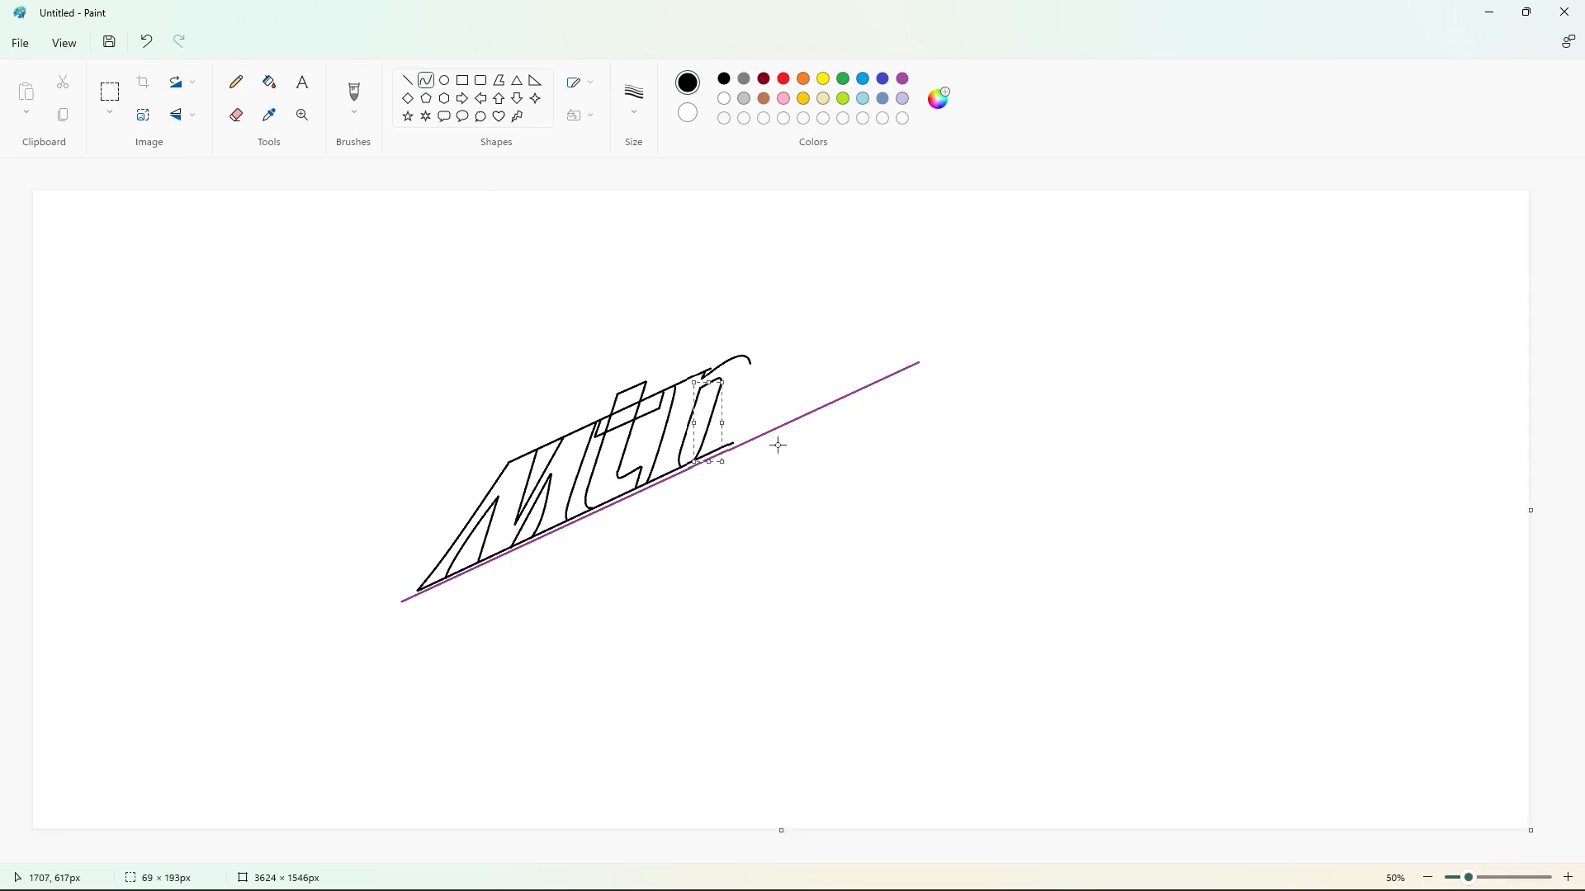
click(778, 445)
mouse_move(750, 363)
mouse_down()
mouse_move(730, 444)
mouse_move(741, 412)
mouse_up()
click(898, 443)
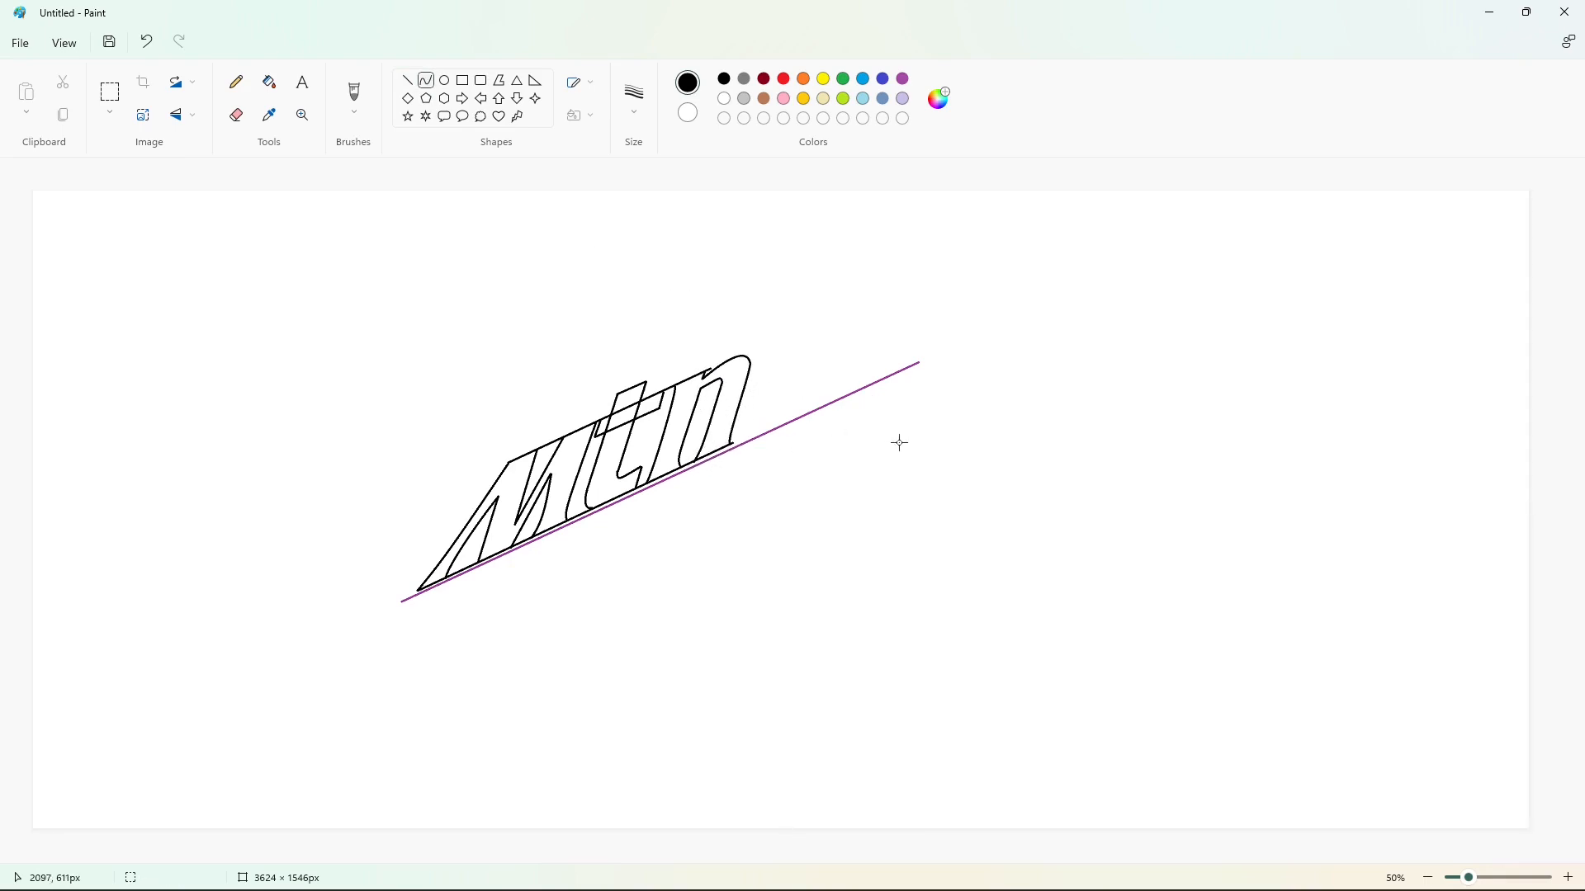
Fill the outlined letters M, t and n with black
click(269, 82)
click(528, 495)
click(641, 400)
click(600, 425)
click(692, 408)
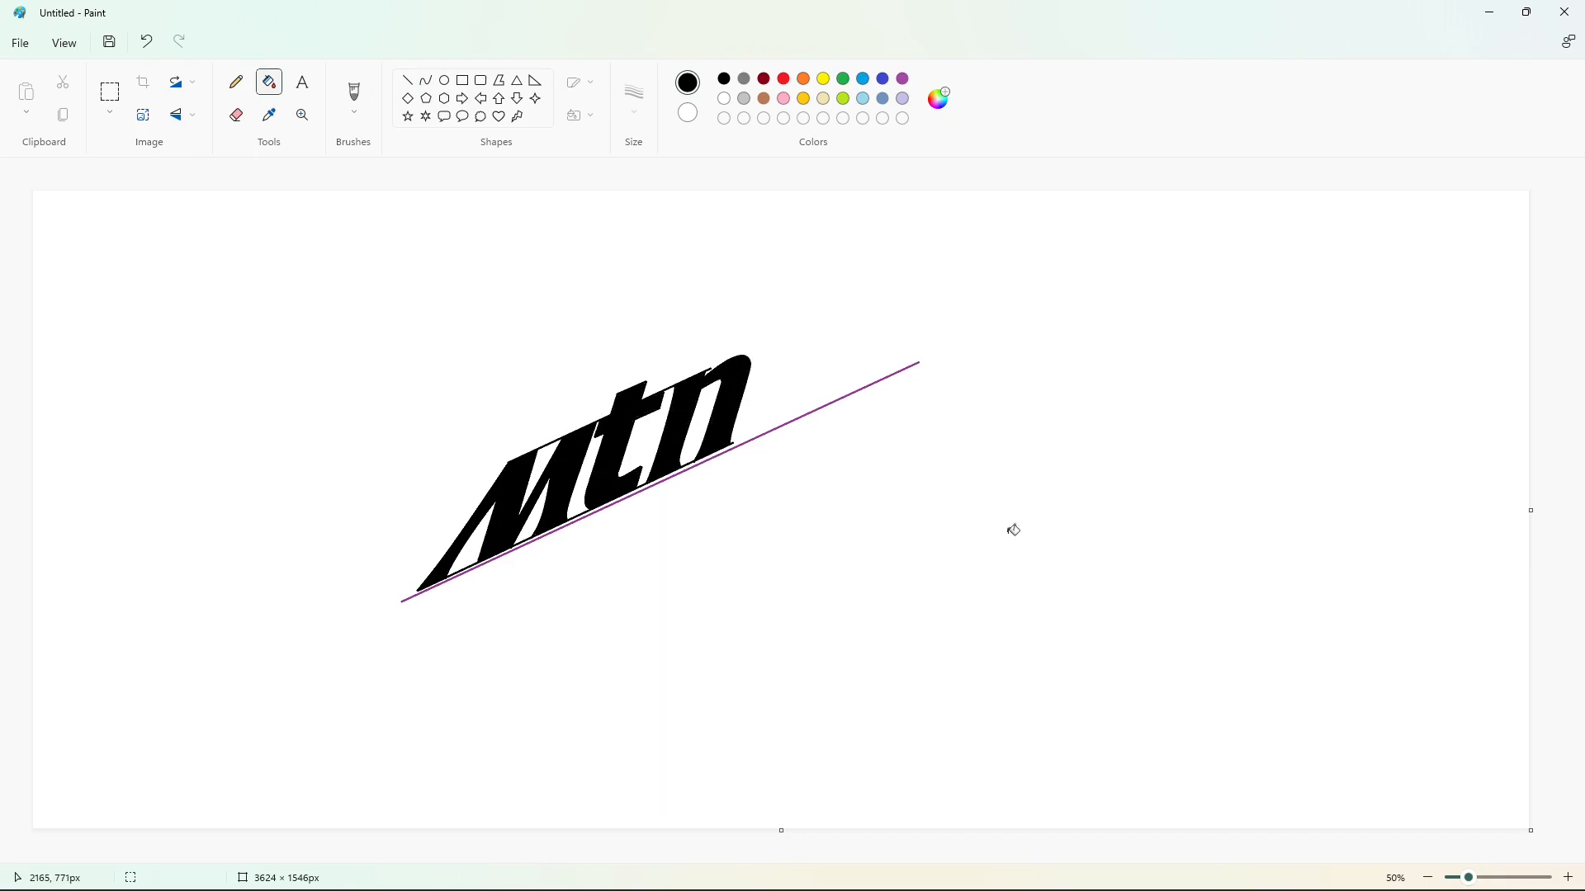
Fill the purple guide line beneath the lettering with white to erase it
click(723, 98)
click(1567, 877)
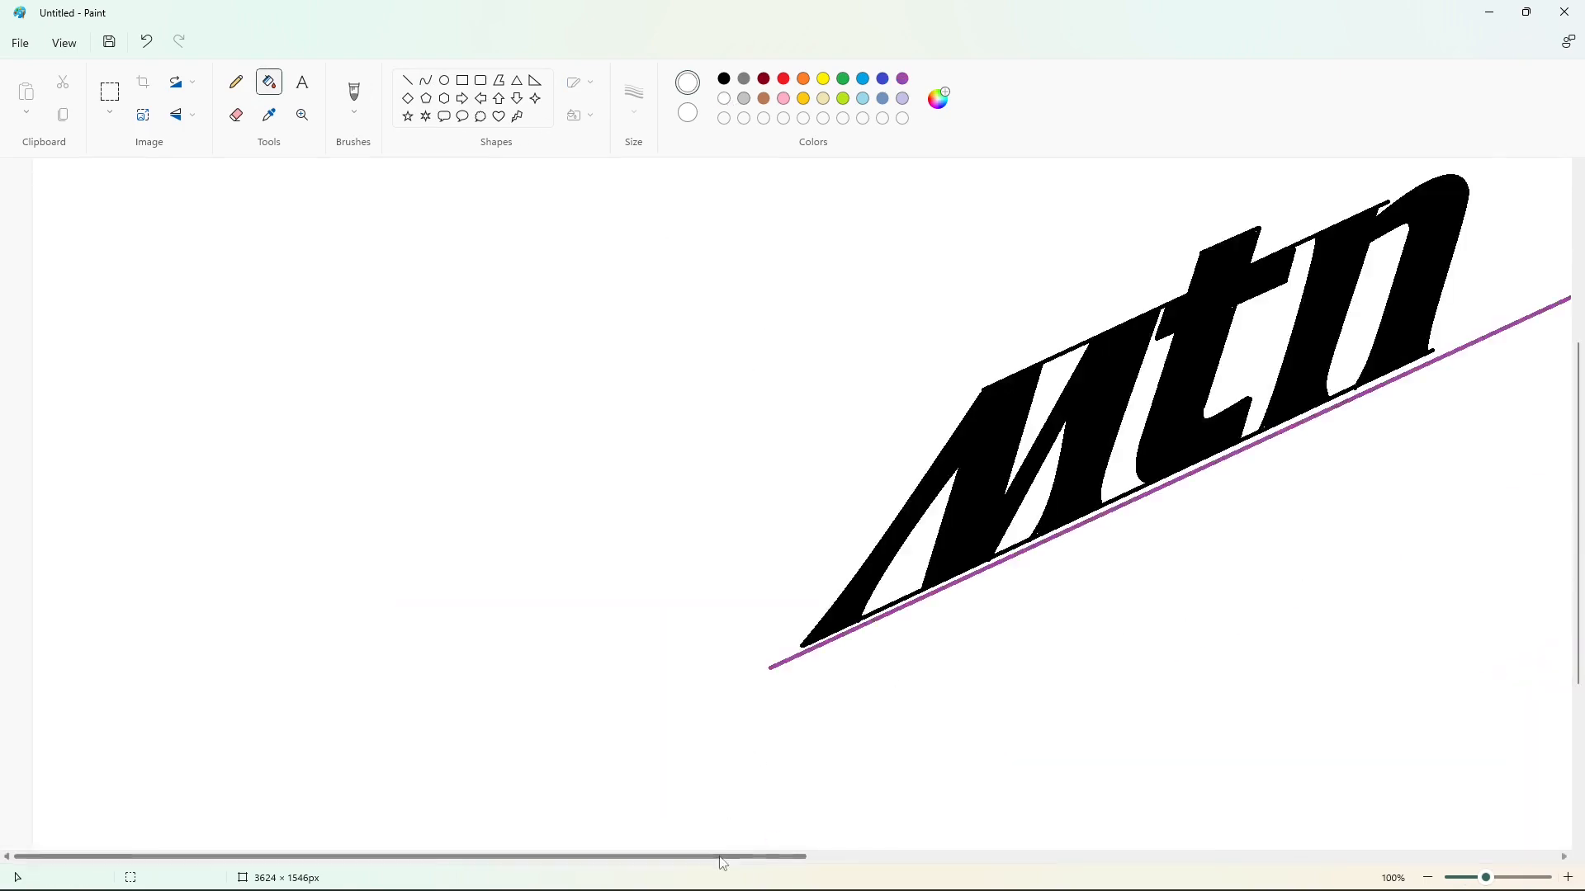
drag(721, 857, 913, 857)
click(825, 469)
Cut the black guide lines at the edges of the M with short white lines
click(408, 80)
click(744, 98)
click(724, 98)
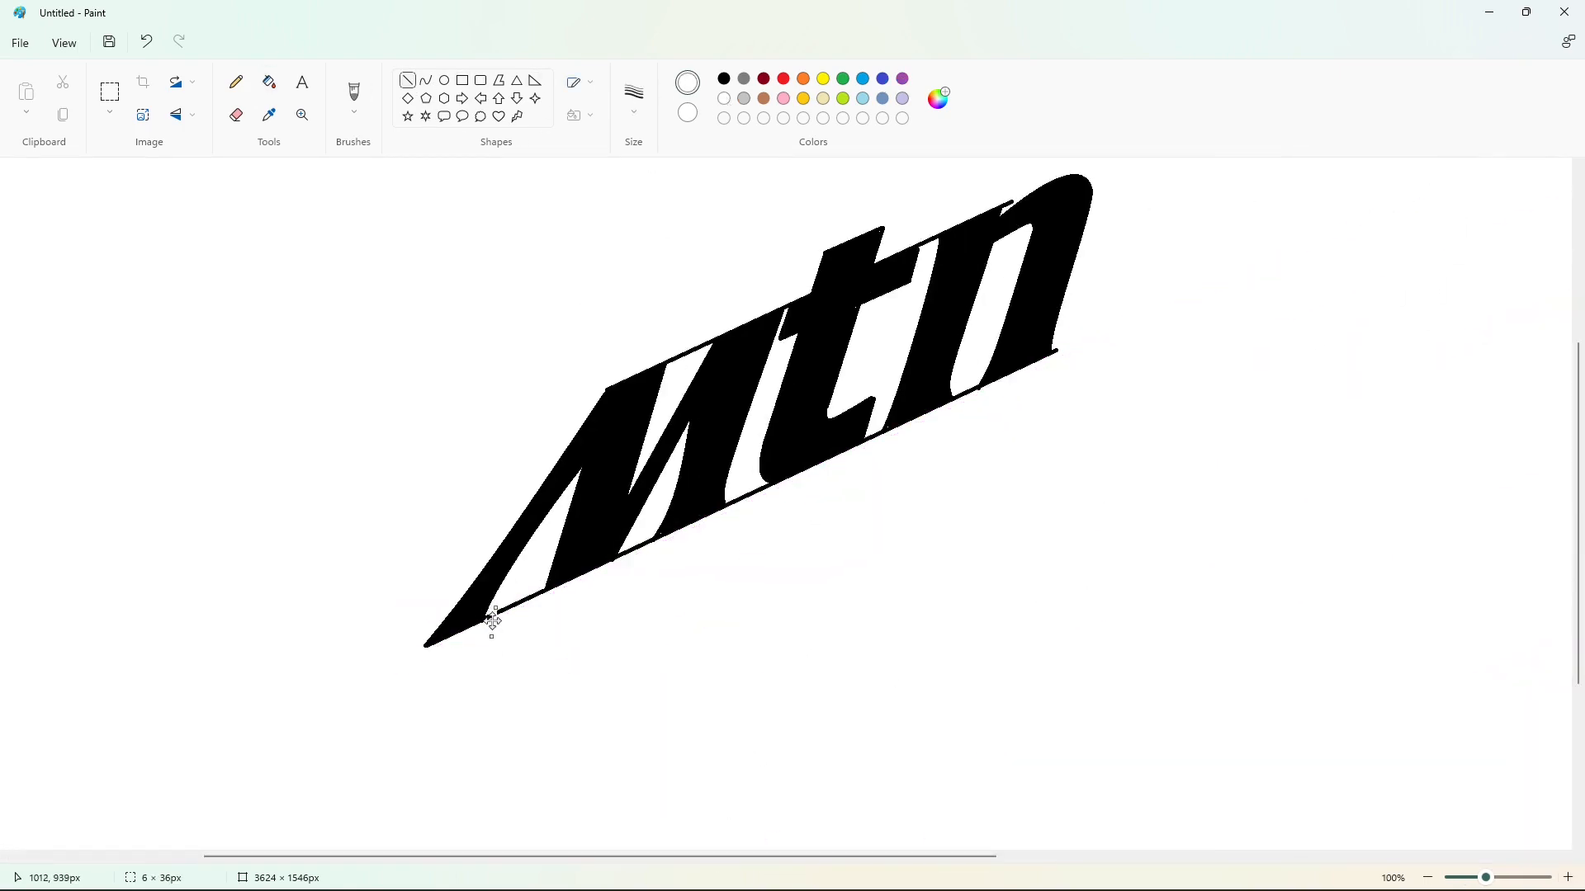
drag(492, 621, 486, 628)
drag(728, 492, 804, 482)
scroll(903, 556, up, 2)
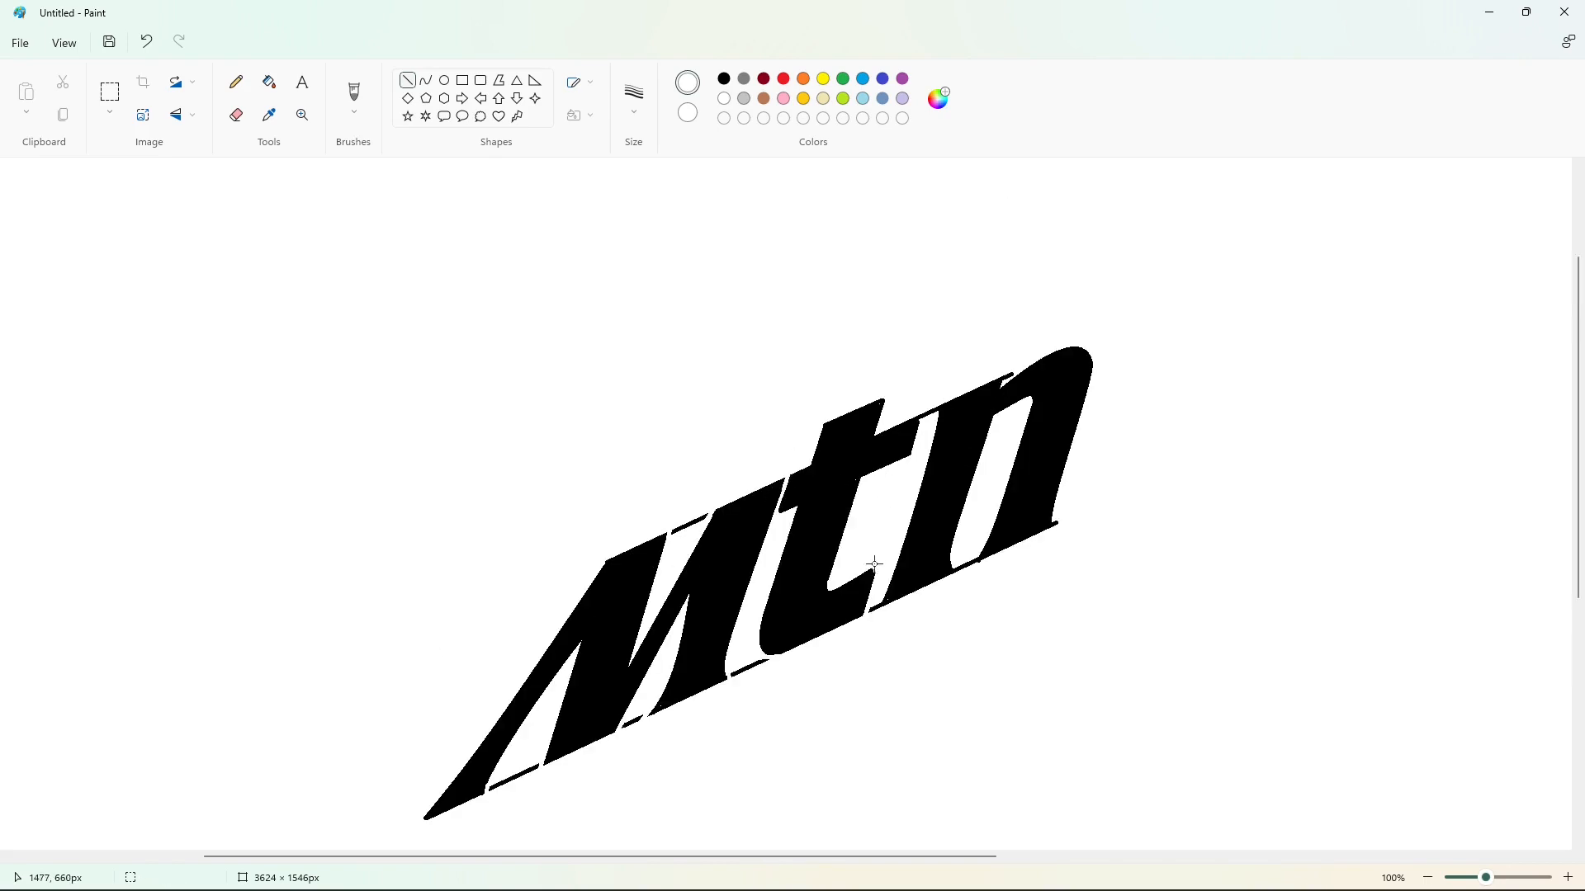
Cut the guide lines around the t and n with short white lines and trim the n's lower right corner
drag(871, 618, 880, 601)
drag(925, 406, 923, 403)
click(934, 429)
drag(963, 577, 965, 585)
click(1034, 580)
click(1044, 571)
drag(1056, 520, 1066, 535)
Fill the leftover guide line fragments between the letters with white
click(269, 81)
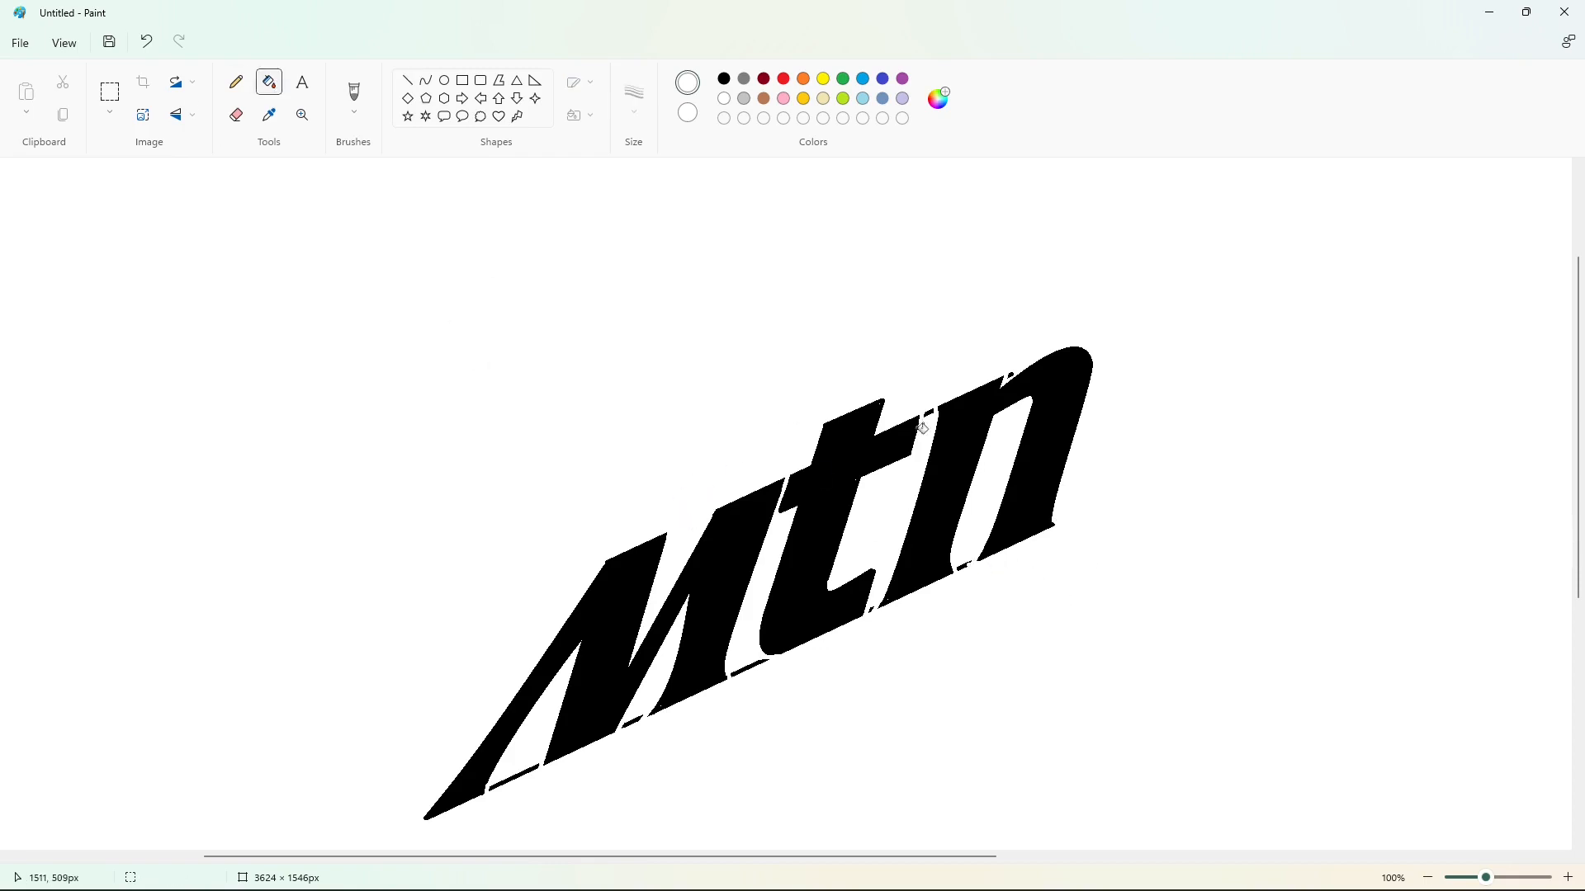
click(871, 611)
click(747, 669)
click(634, 722)
click(525, 771)
Try filling the Mtn letters with purple and with white against a black background
click(904, 78)
click(1039, 373)
click(850, 464)
click(737, 537)
click(725, 98)
click(726, 84)
click(802, 258)
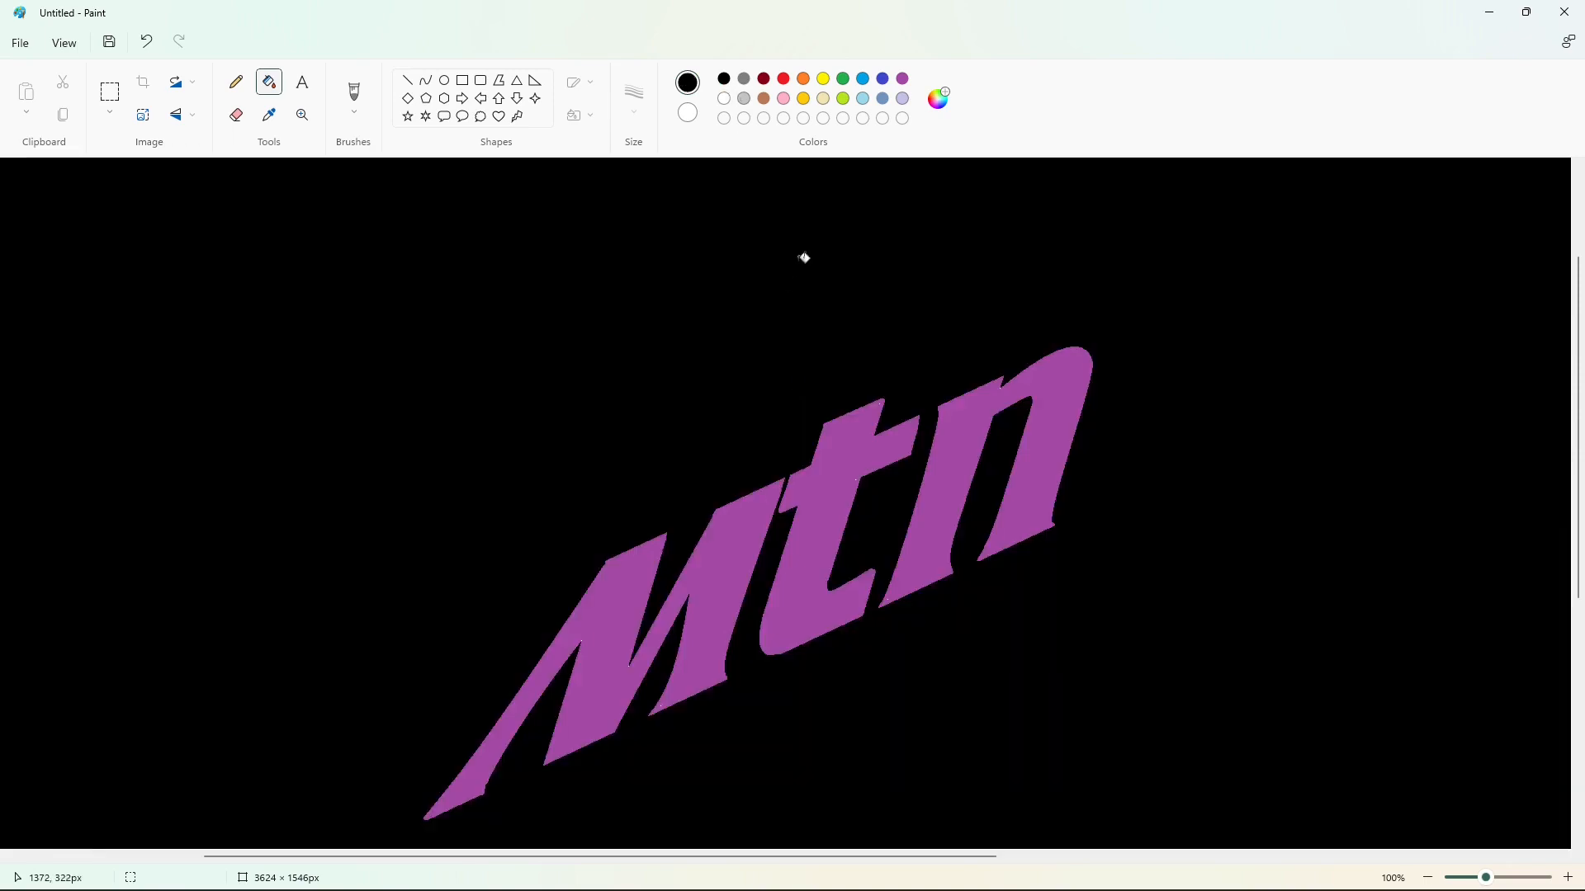
click(724, 98)
click(737, 545)
click(809, 537)
click(955, 458)
Undo the trial color fills back to black letters on a white background
click(903, 80)
key(ctrl+z)
key(ctrl+z)
key(ctrl+z)
key(ctrl+z)
key(ctrl+z)
key(ctrl+z)
key(ctrl+z)
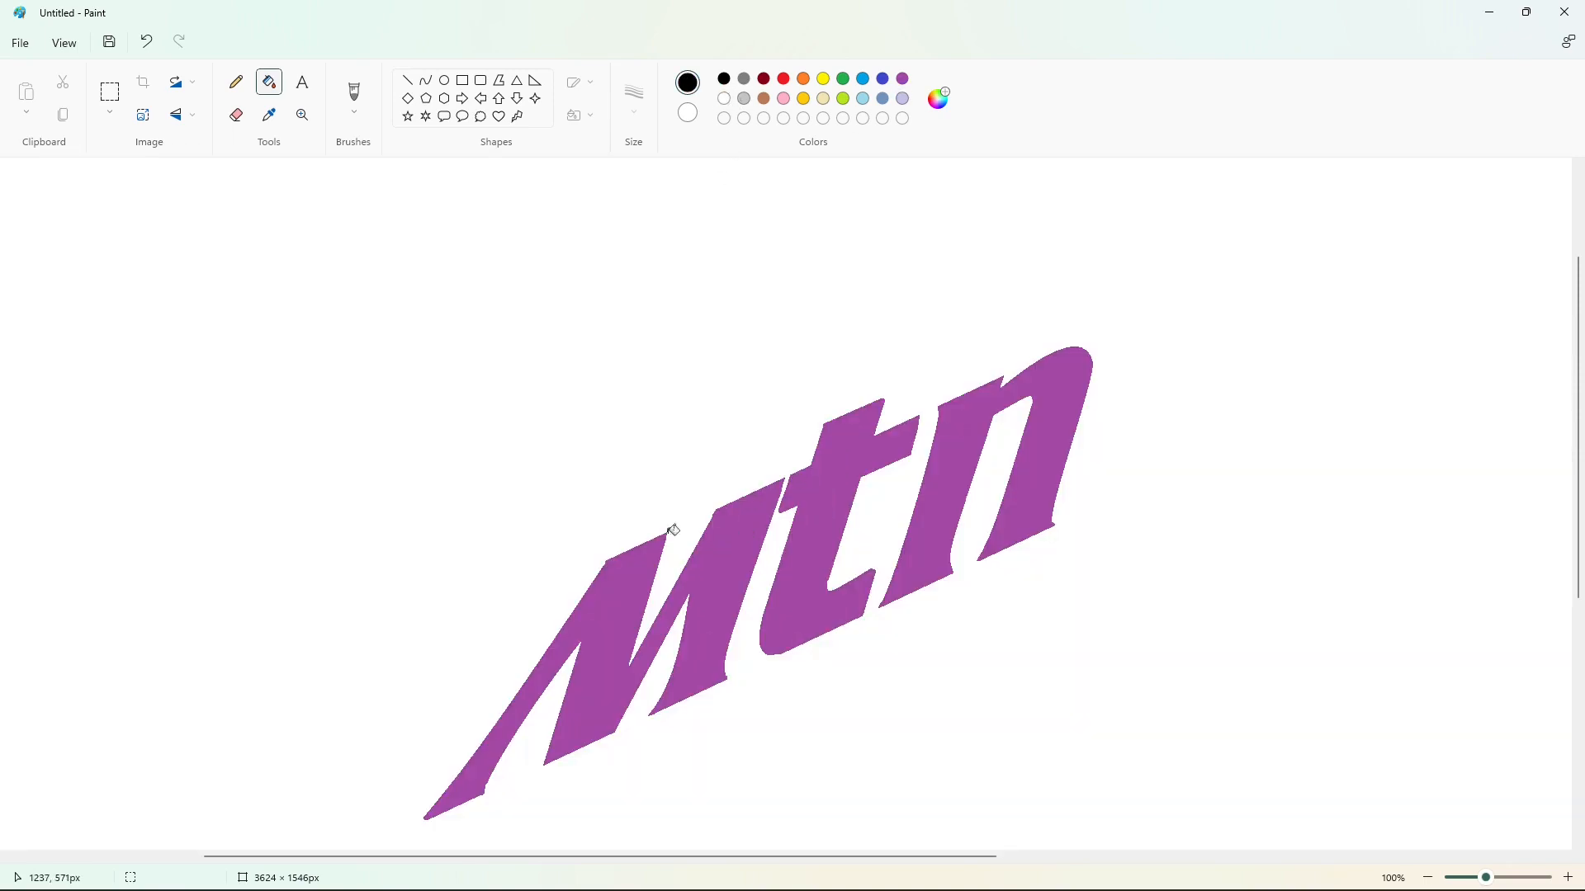
Draw two parallel slanted black guide lines below Mtn, about 1283 × 605 px and 1325 × 627 px in extent
key(ctrl+minus)
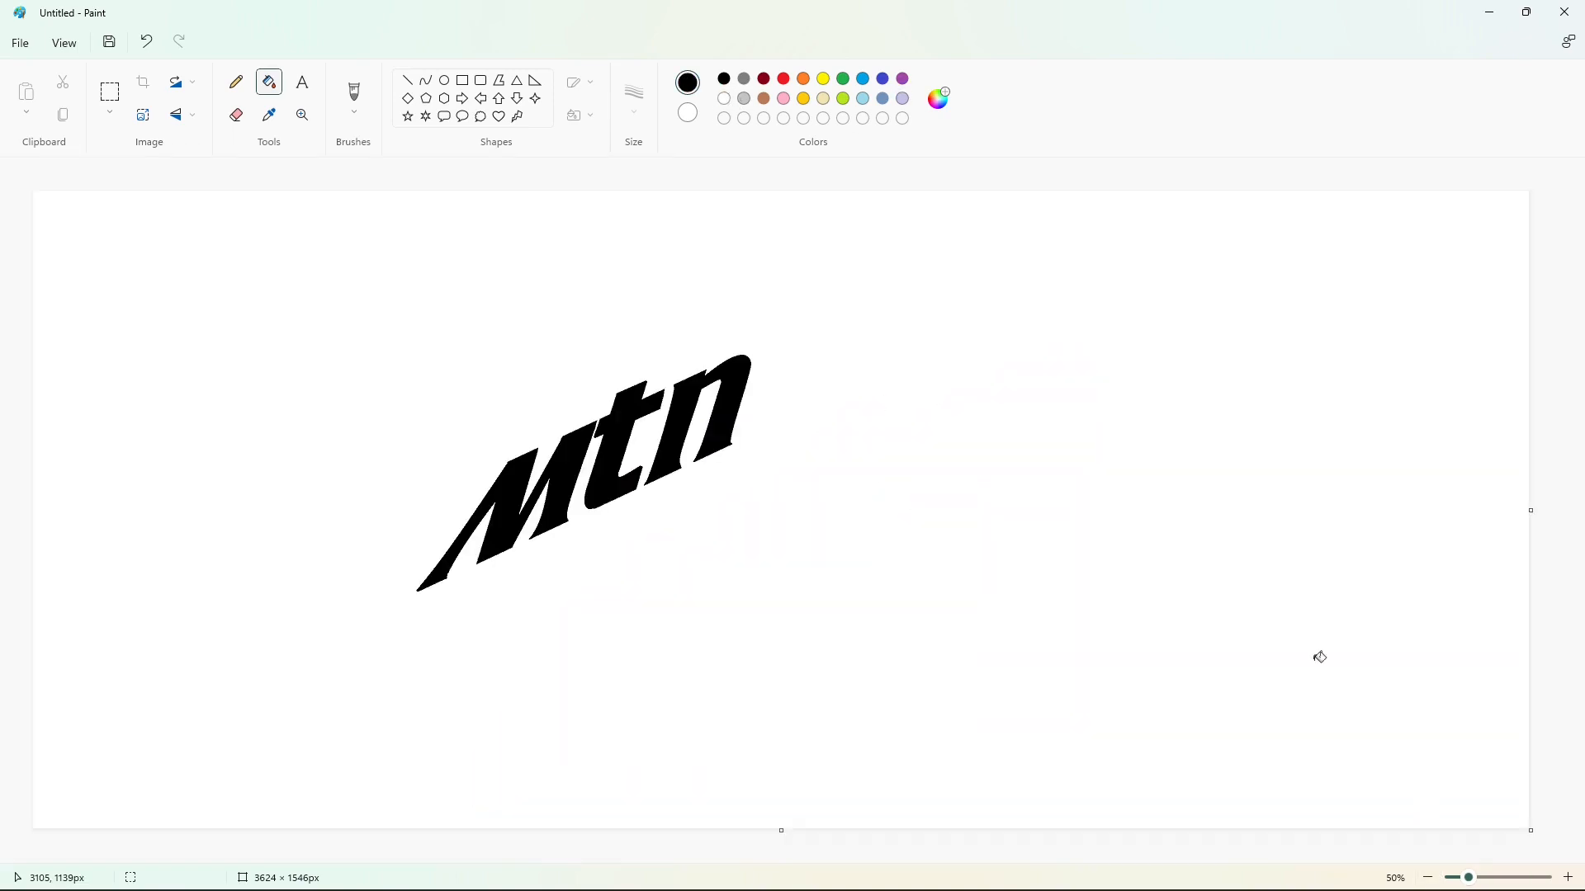
click(408, 80)
drag(471, 575, 1001, 326)
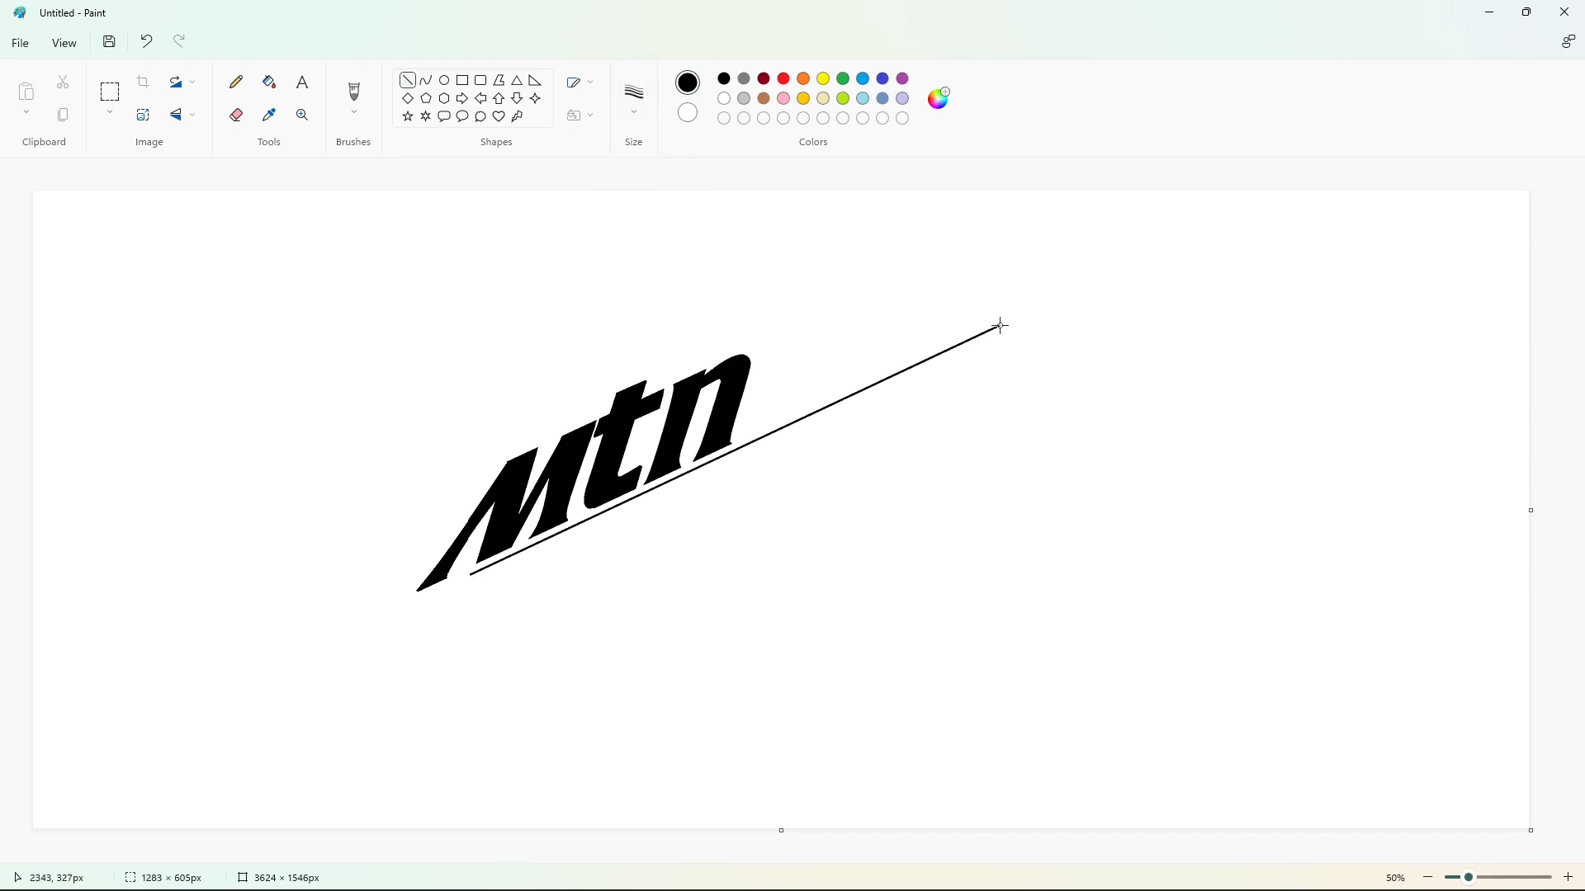
click(679, 635)
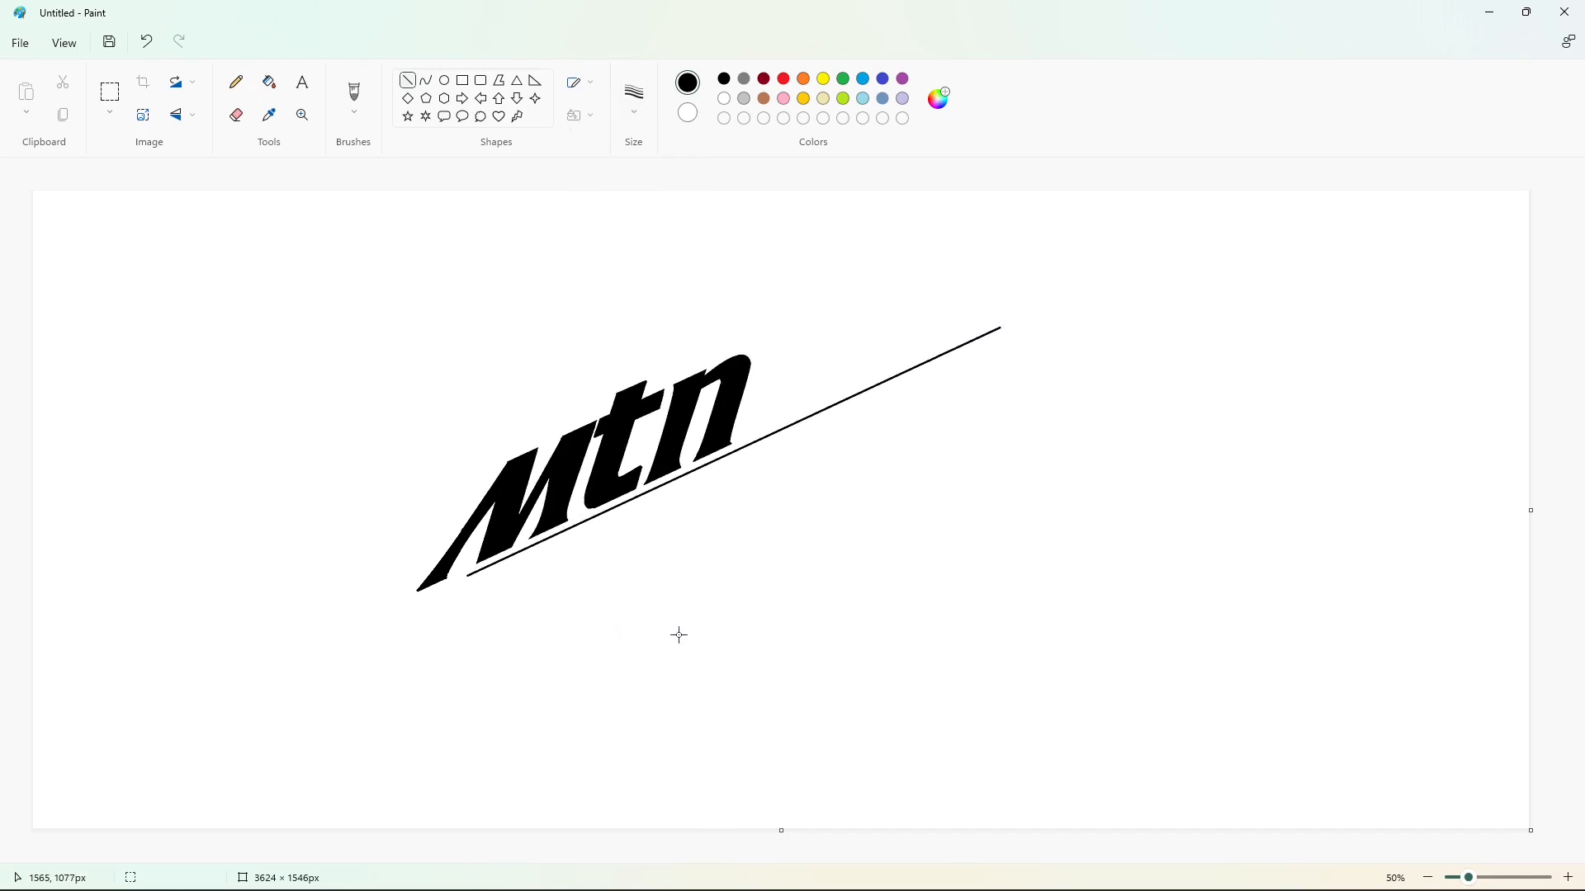
drag(390, 741, 938, 485)
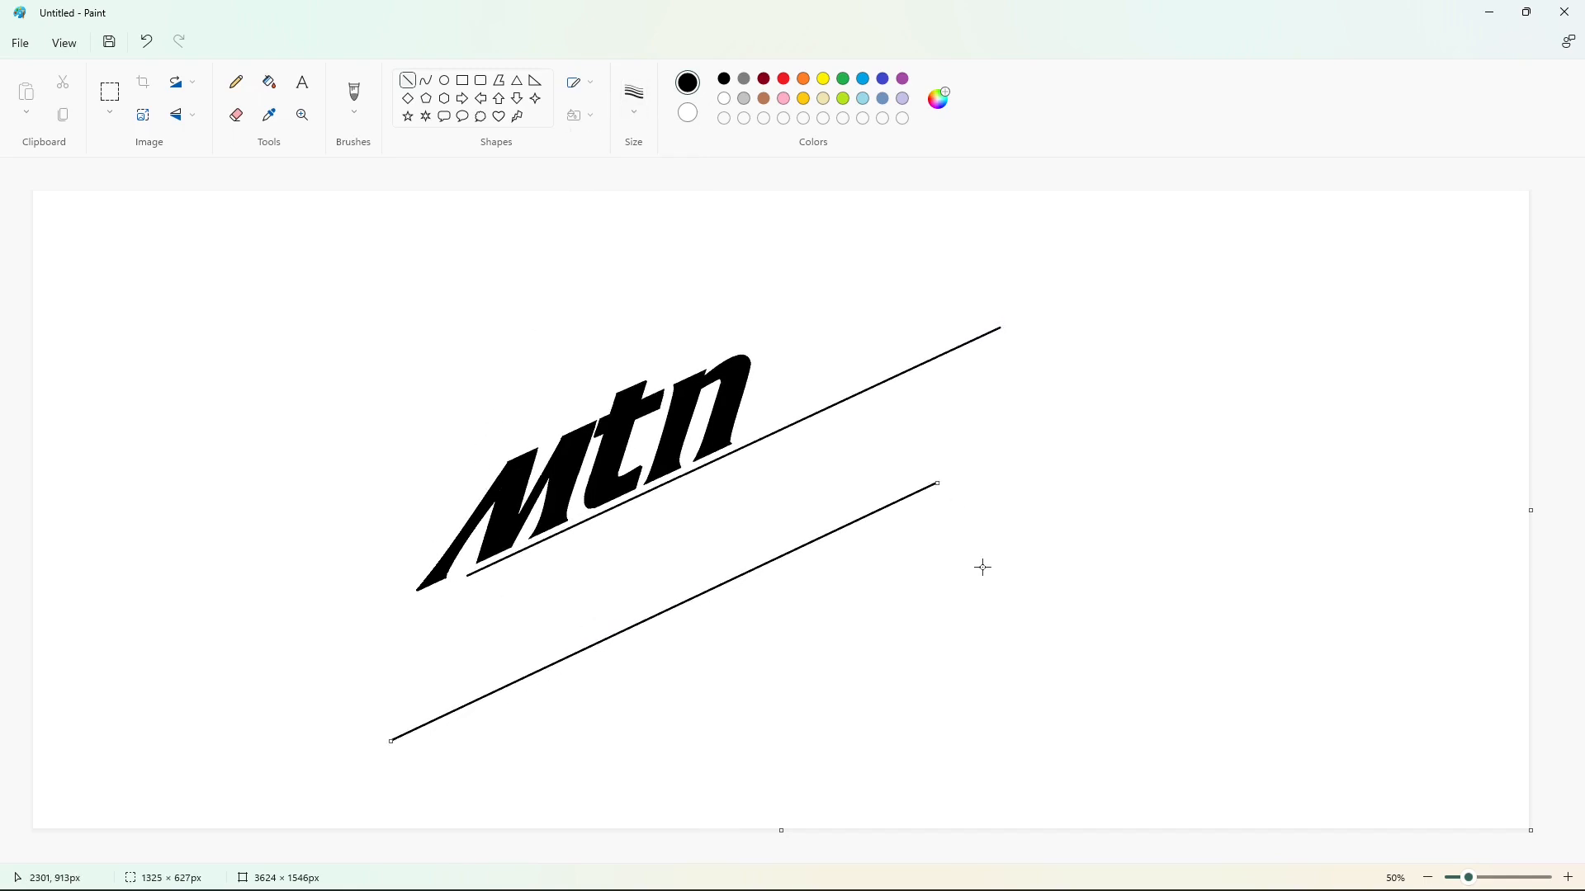
click(980, 595)
Draw the curved left edge of a D between the new guide lines and the left edge of its inner opening
click(426, 81)
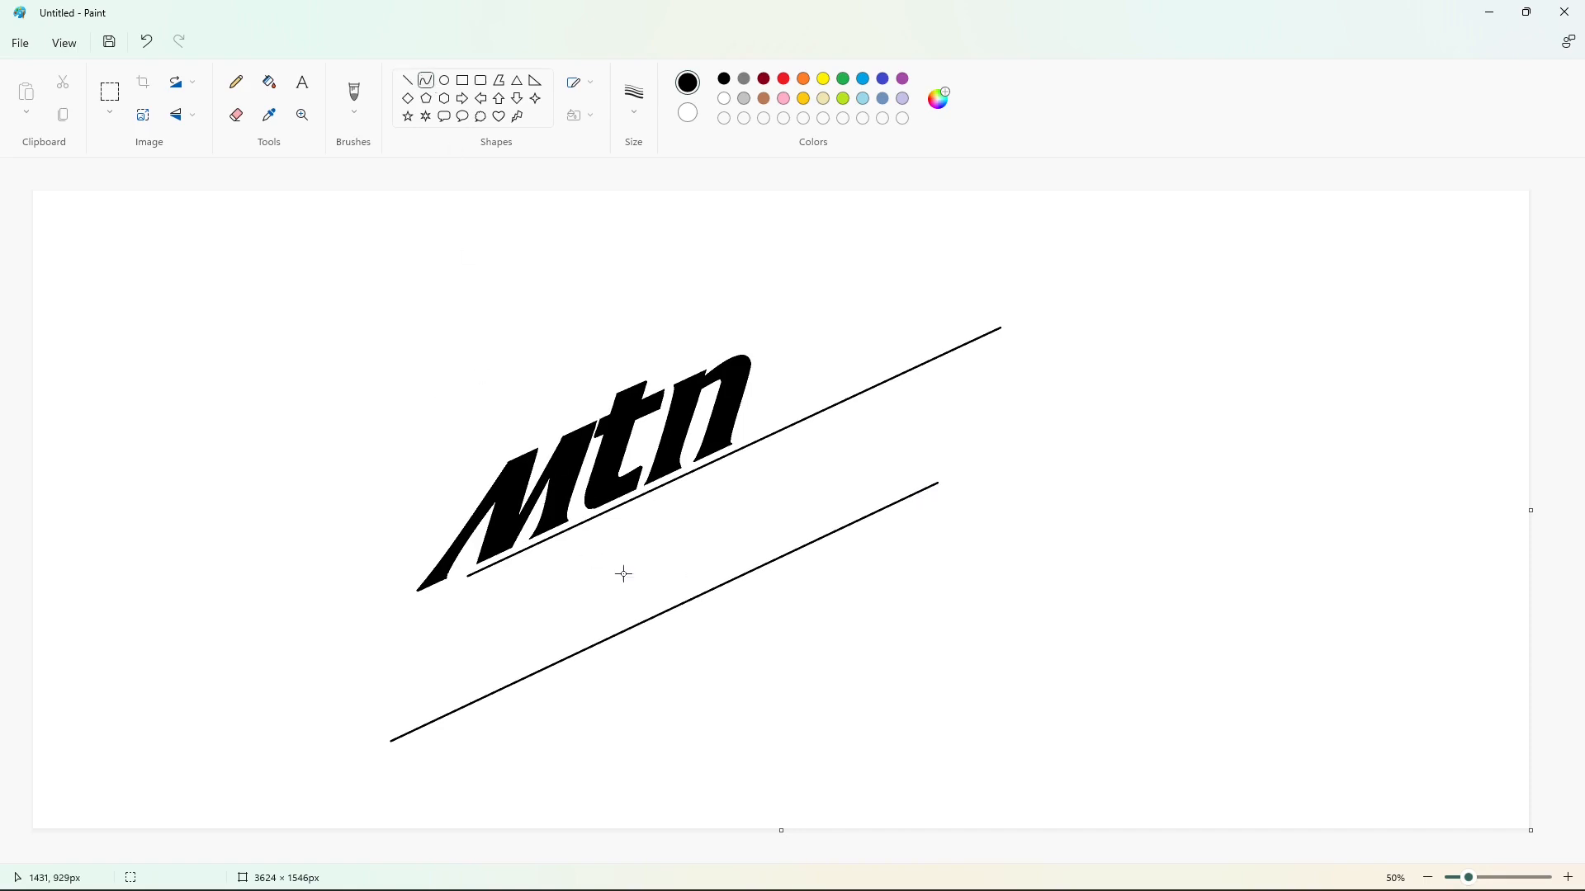
drag(477, 576, 423, 726)
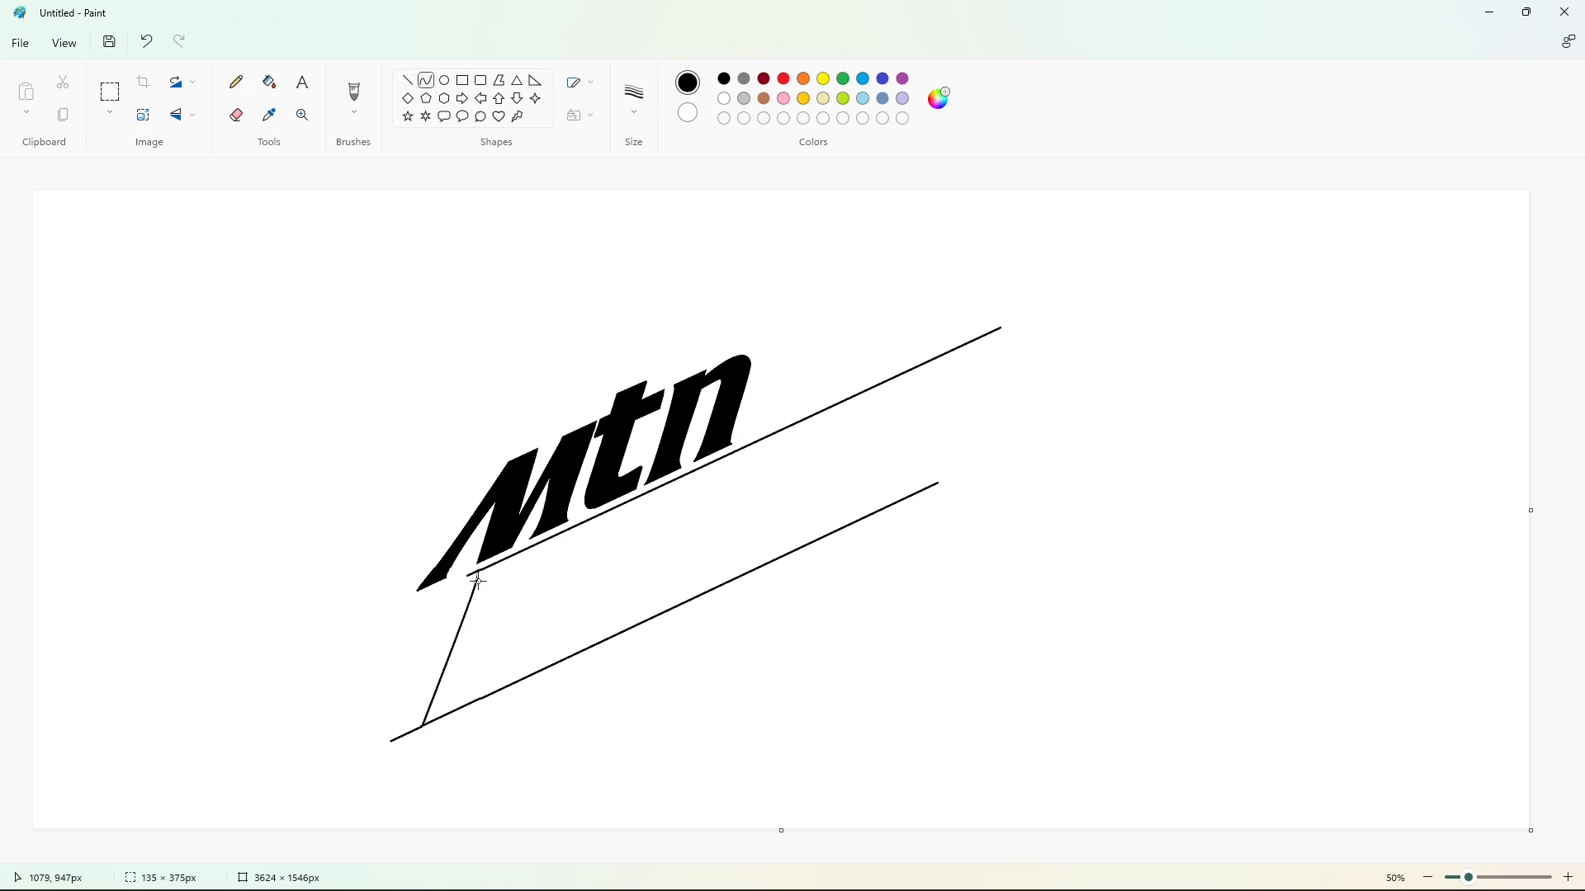
click(407, 80)
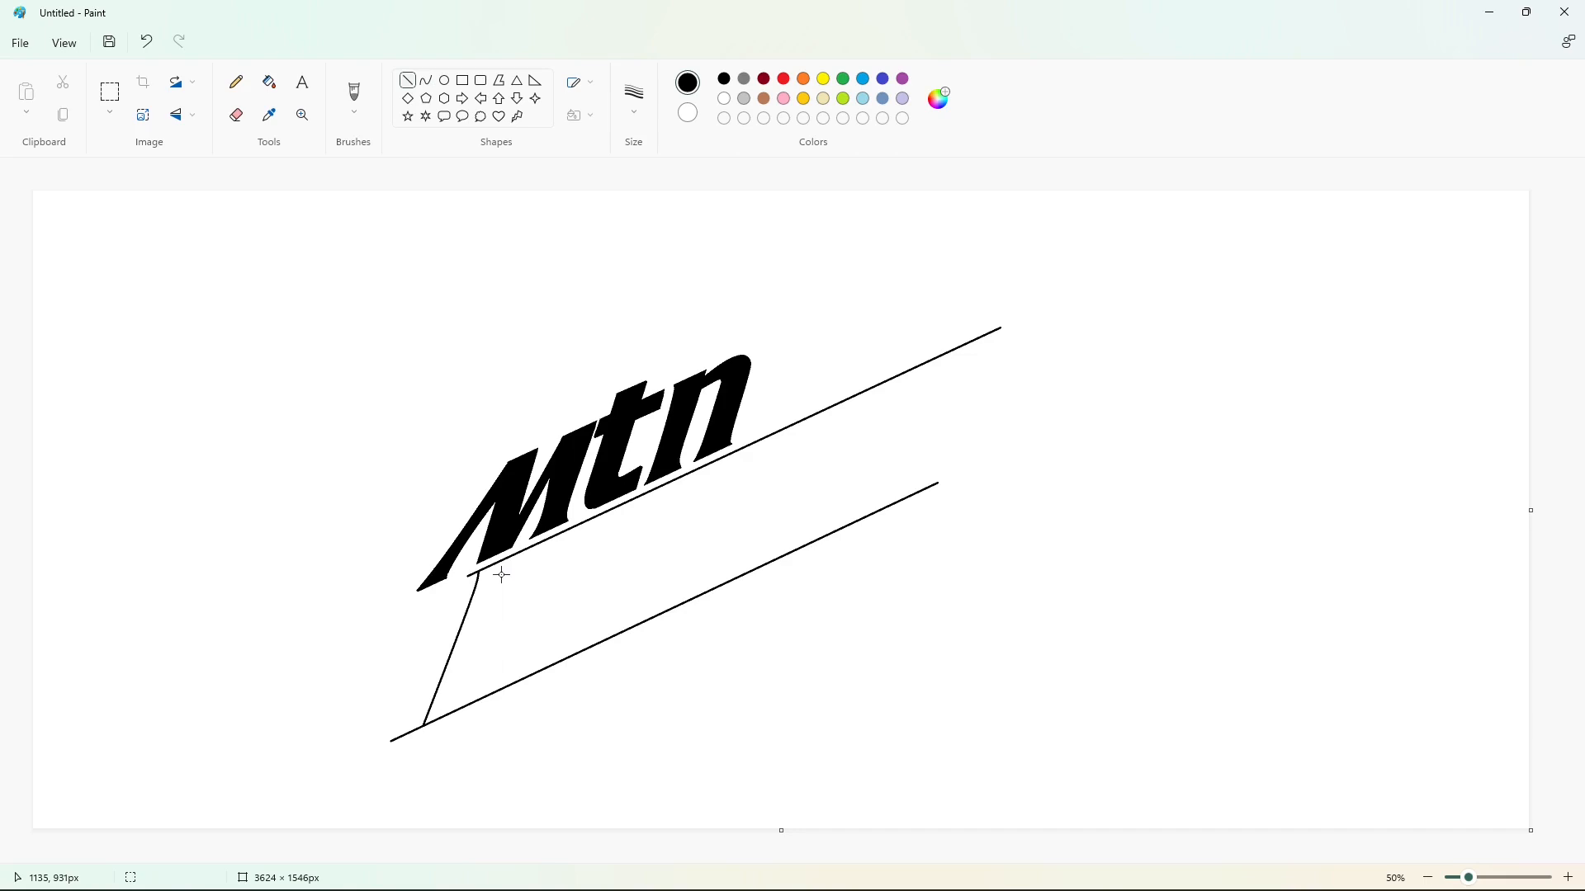
drag(516, 583, 485, 670)
click(426, 81)
mouse_move(517, 580)
mouse_down()
mouse_move(547, 567)
mouse_move(520, 647)
mouse_move(483, 671)
mouse_up()
key(ctrl+z)
click(667, 574)
Close the D's inner opening with straight lines and a curved lower right corner
click(408, 81)
click(580, 644)
click(426, 81)
click(518, 656)
click(518, 657)
click(588, 651)
Draw the D's outer right side, rounding it at the upper guide and curving it into the lower guide
mouse_move(570, 528)
mouse_down()
mouse_move(560, 639)
mouse_move(515, 682)
mouse_up()
click(592, 526)
click(598, 541)
click(676, 597)
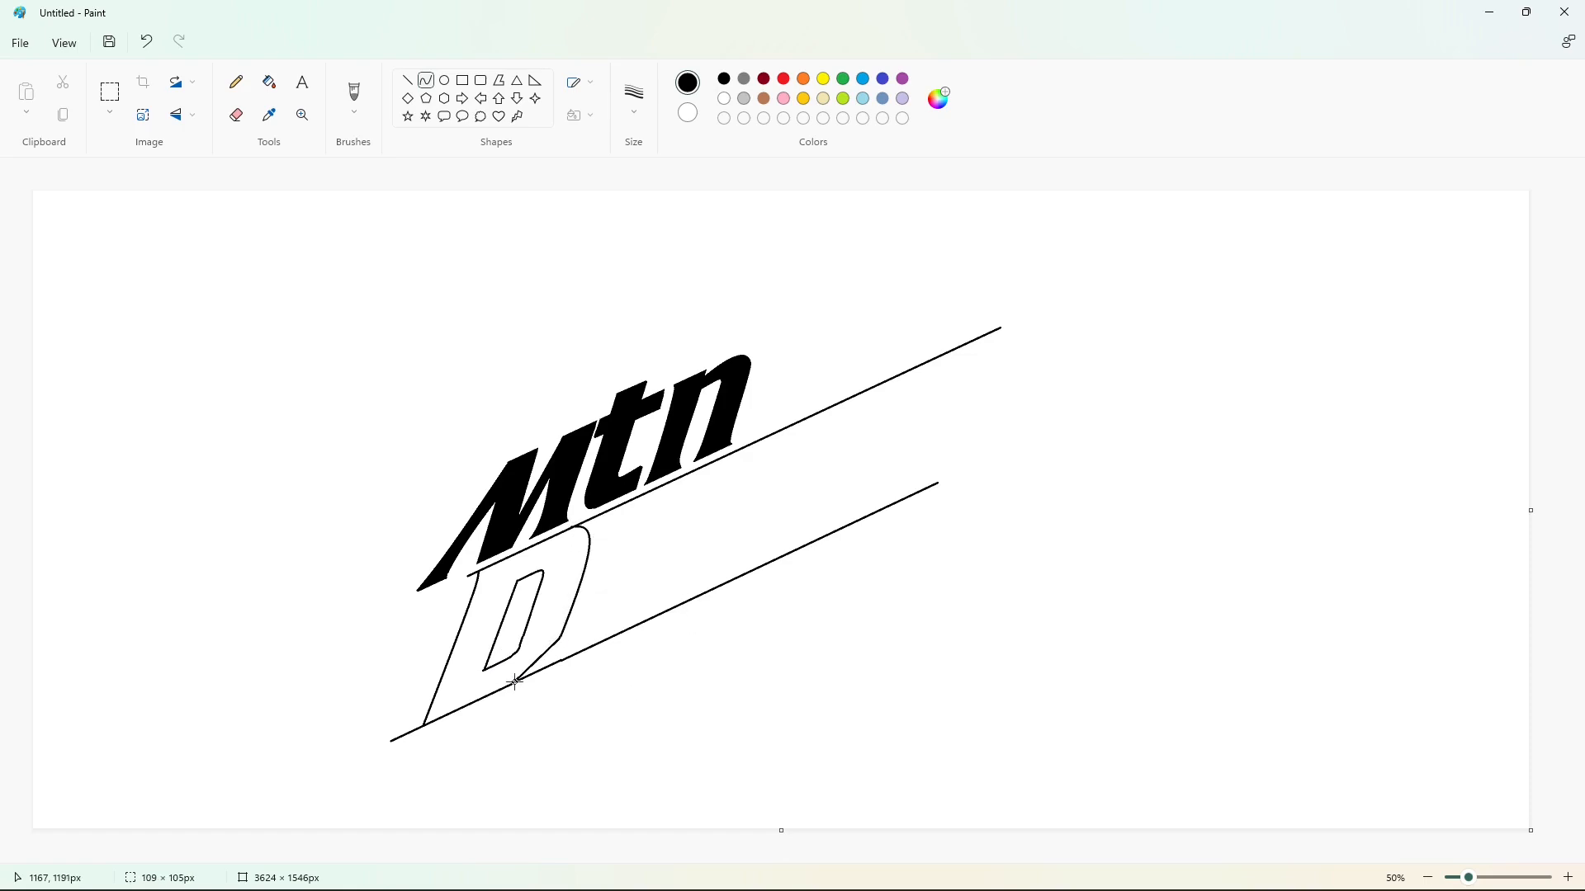
click(552, 661)
click(552, 663)
click(669, 685)
drag(559, 637, 516, 683)
click(548, 665)
click(548, 667)
click(649, 682)
Draw the outer left edge of the letter e beside the D, curved into both guide lines
mouse_move(639, 499)
mouse_down()
mouse_move(580, 615)
mouse_move(582, 650)
mouse_move(566, 649)
mouse_up()
click(611, 510)
click(612, 510)
click(715, 572)
click(567, 649)
click(704, 625)
Draw the e's inner left edge and its upper opening with a rounded top and a slanted base line
click(407, 80)
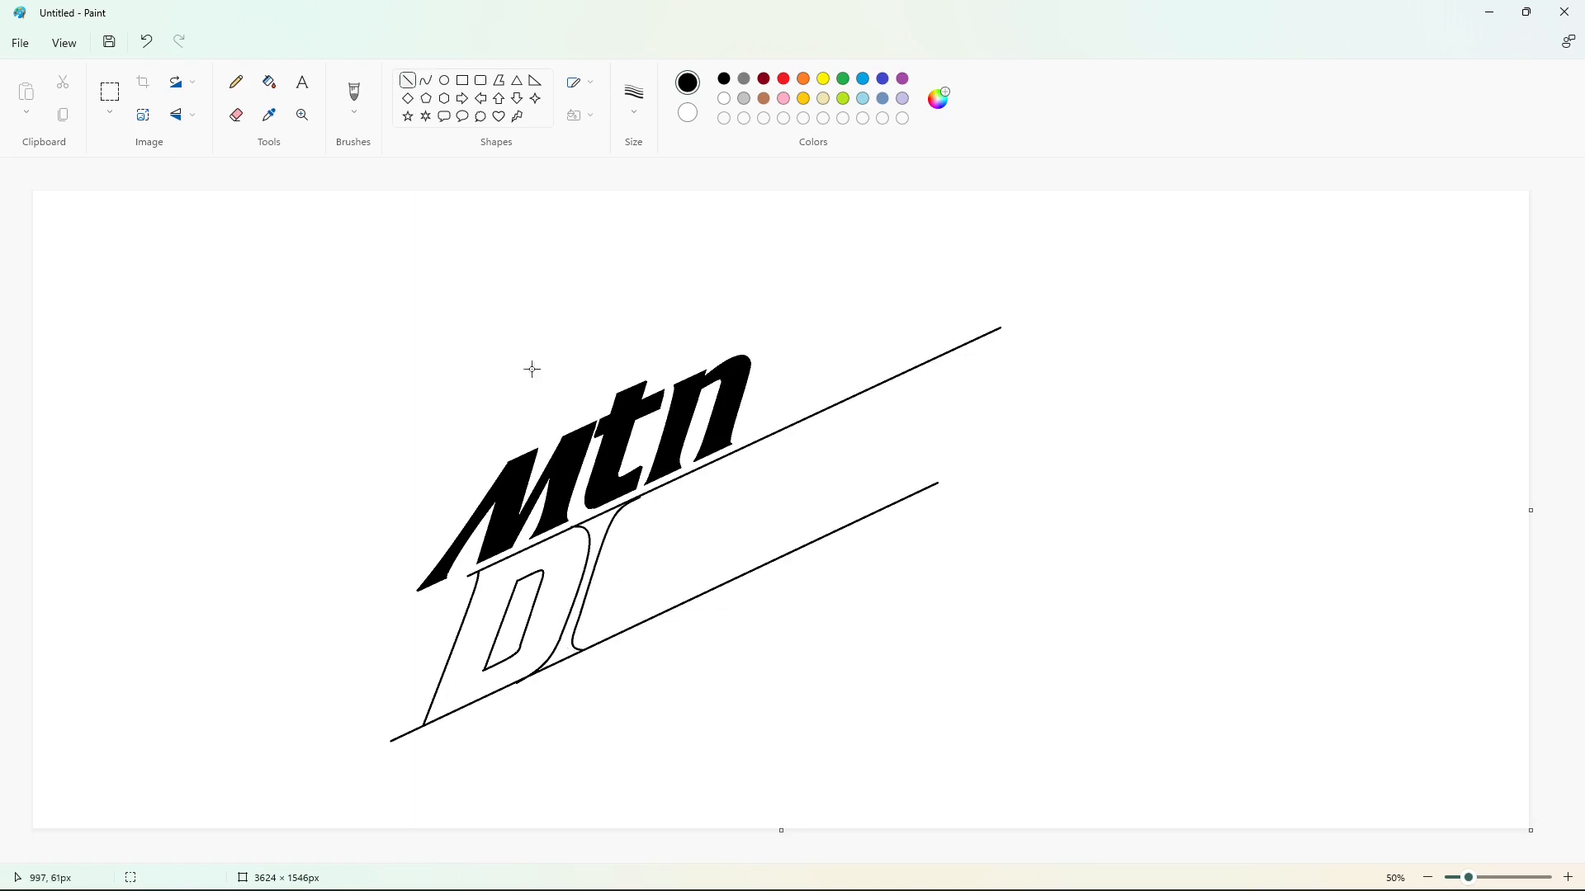
drag(634, 563, 620, 600)
click(775, 584)
click(425, 80)
drag(641, 528, 664, 512)
key(ctrl+z)
click(652, 520)
double_click(677, 506)
drag(667, 536, 623, 556)
click(732, 526)
click(407, 80)
click(733, 594)
Draw the e's rounded upper right side and the slanted lower edge of its crossbar
click(425, 81)
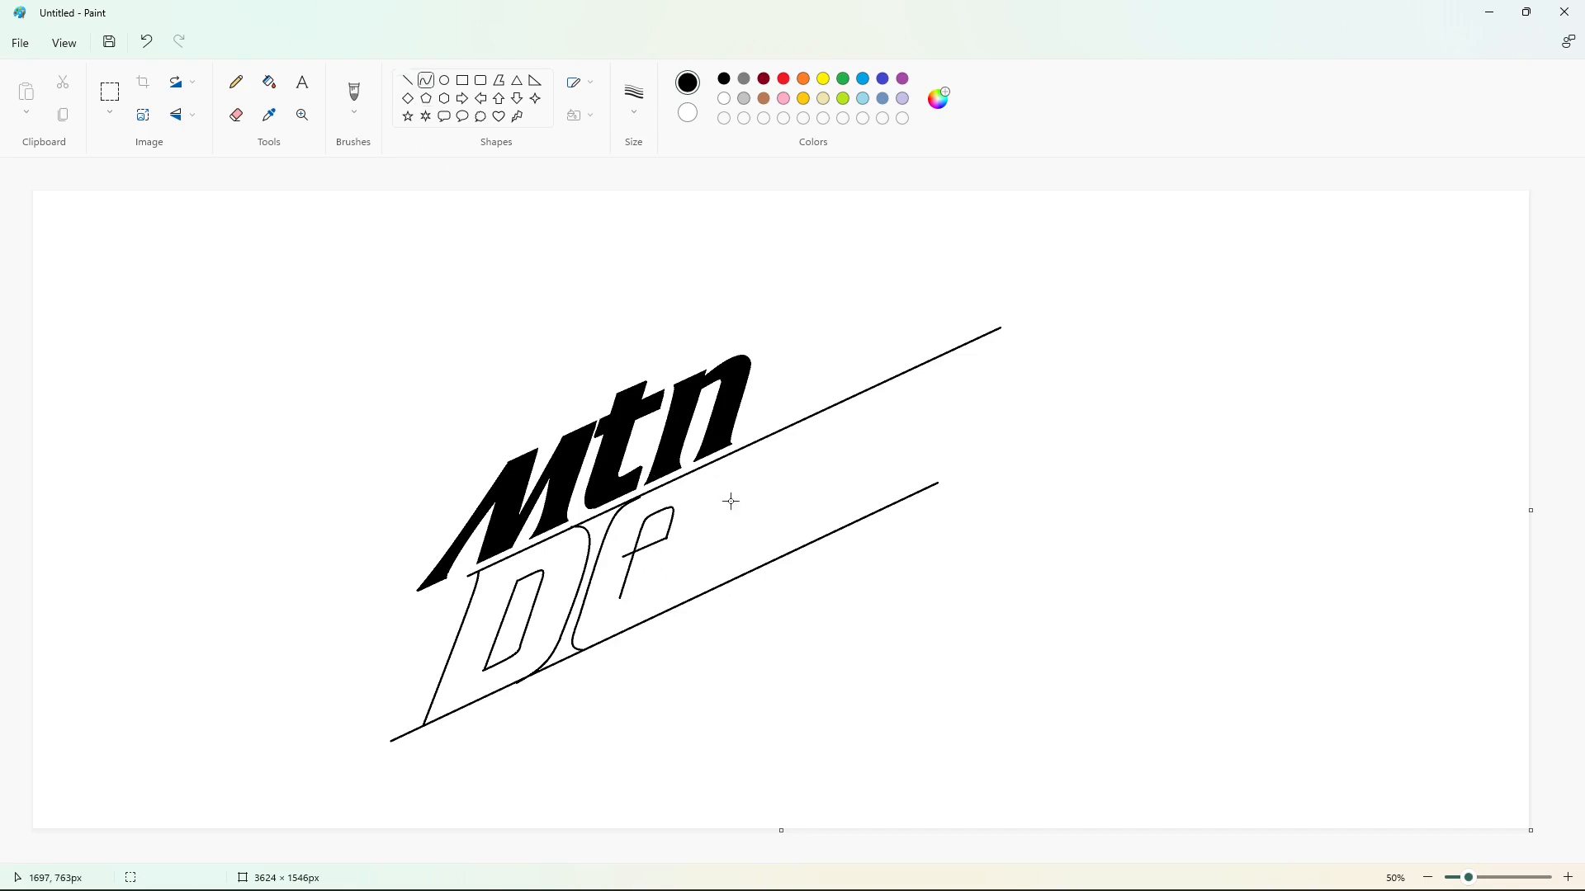
mouse_move(705, 465)
mouse_down()
mouse_move(699, 545)
mouse_move(607, 587)
mouse_move(692, 571)
mouse_move(677, 608)
mouse_up()
double_click(725, 466)
click(837, 551)
click(407, 80)
click(827, 634)
Draw the e's curved lower inner edge and close the end of its tail at the lower guide line
click(426, 81)
double_click(616, 614)
click(775, 609)
click(408, 80)
click(818, 638)
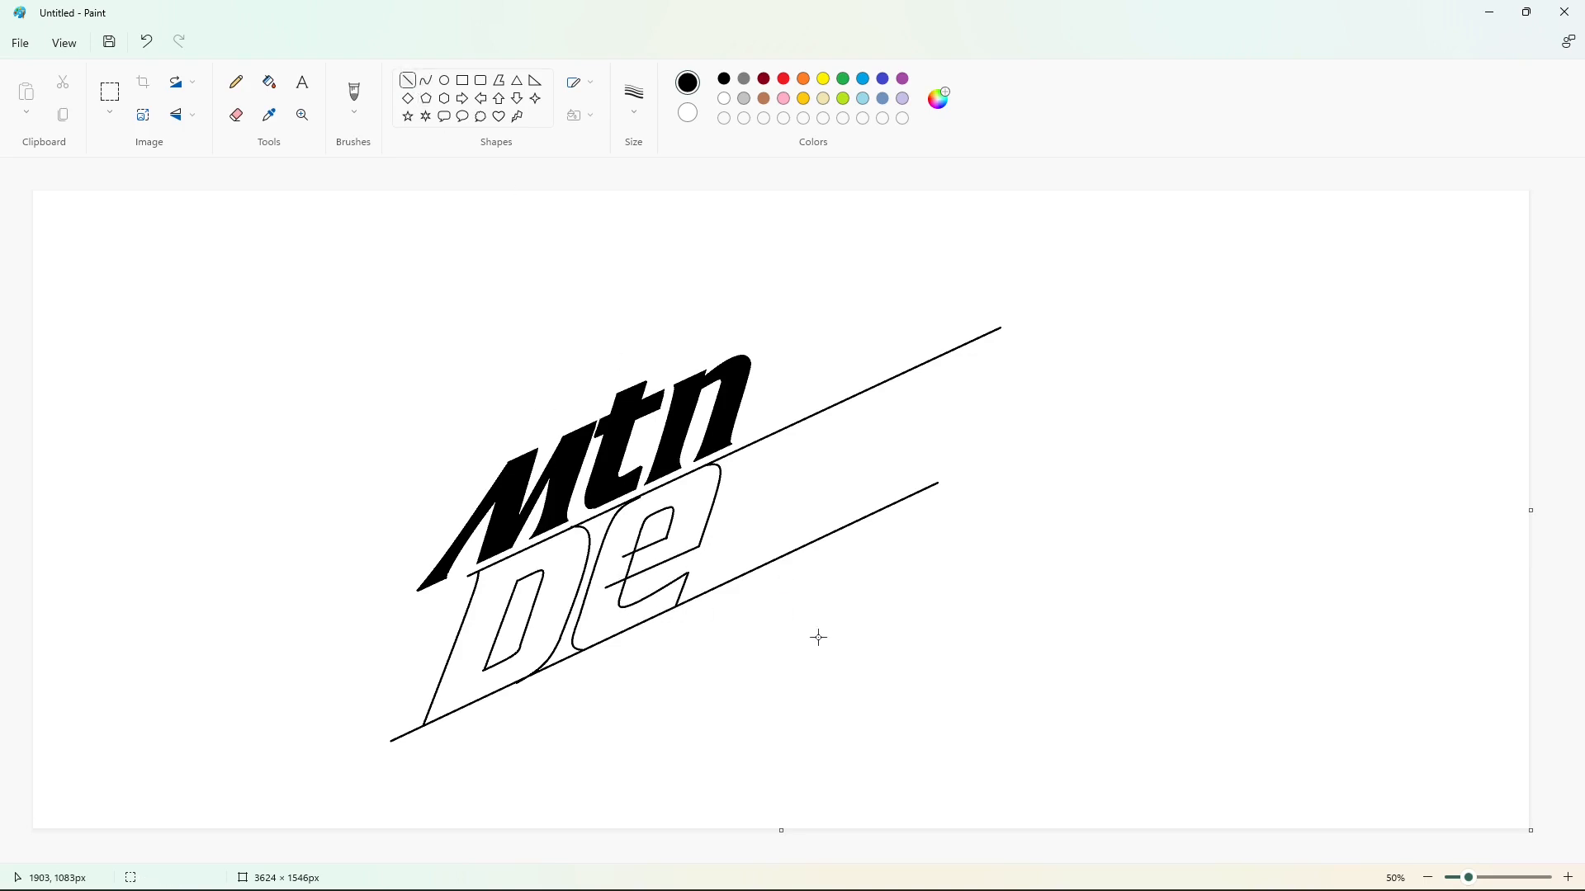
Draw the left half of the W beside the e, with curved outer edge and slanted inner strokes between the guide lines
click(425, 80)
mouse_move(733, 451)
mouse_down()
mouse_move(692, 597)
mouse_move(740, 468)
mouse_move(753, 522)
mouse_move(776, 447)
mouse_up()
click(739, 468)
click(854, 483)
click(776, 447)
mouse_move(753, 522)
mouse_down()
mouse_move(818, 411)
mouse_move(737, 577)
mouse_up()
double_click(790, 472)
click(916, 463)
mouse_move(780, 489)
mouse_down()
mouse_move(780, 506)
mouse_move(818, 448)
mouse_move(782, 556)
mouse_move(796, 500)
mouse_up()
click(795, 500)
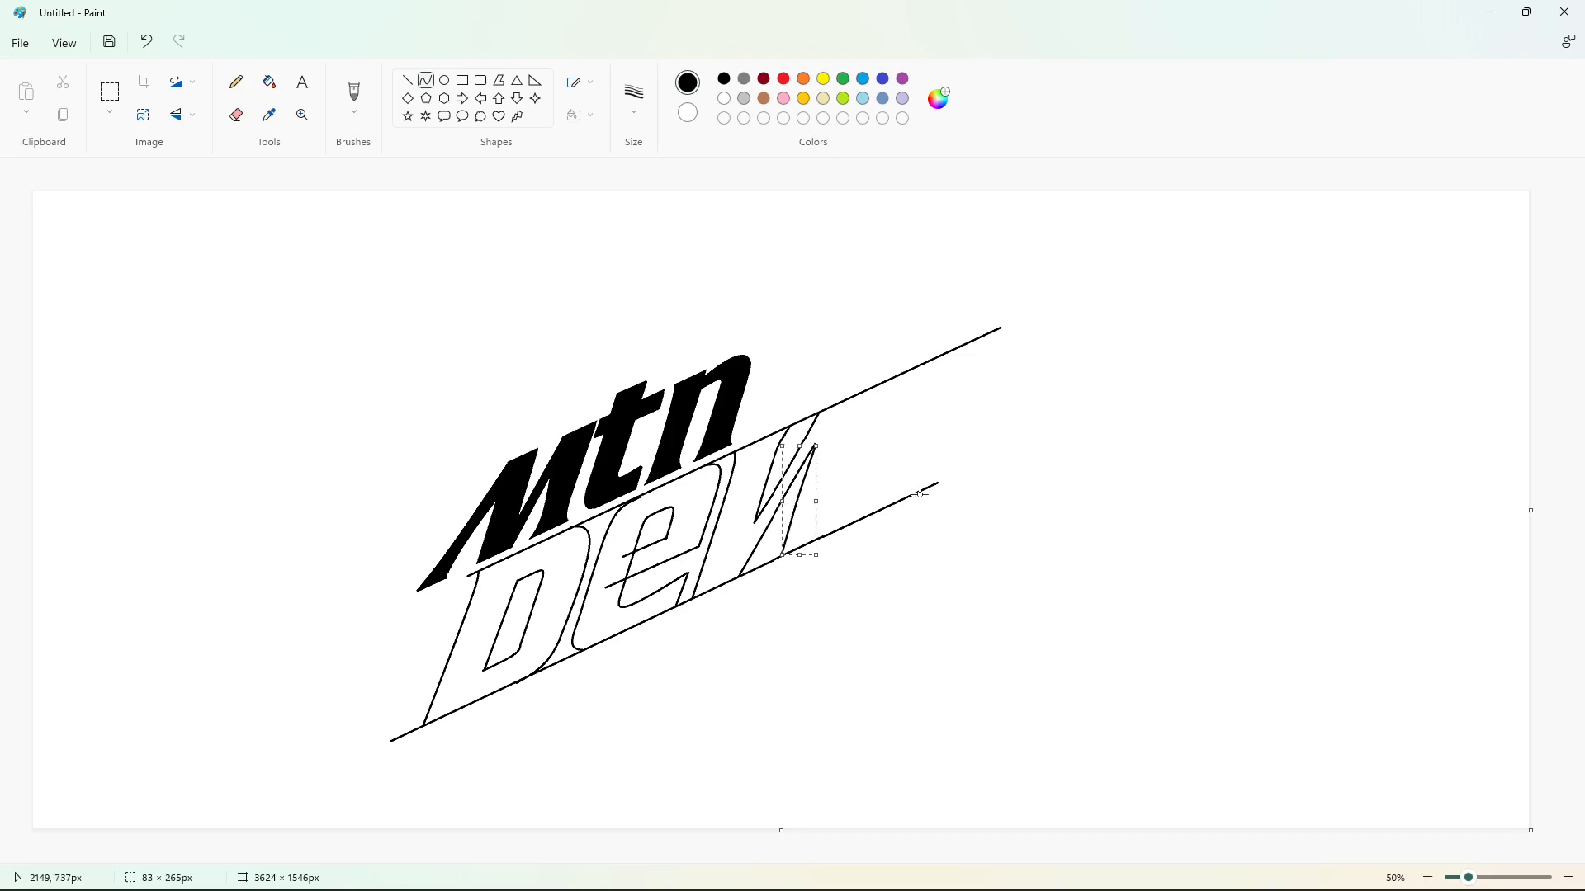
Draw the right half of the W, with a curved inner notch and an outer edge tapering up to the upper guide line
click(933, 525)
drag(881, 384, 851, 482)
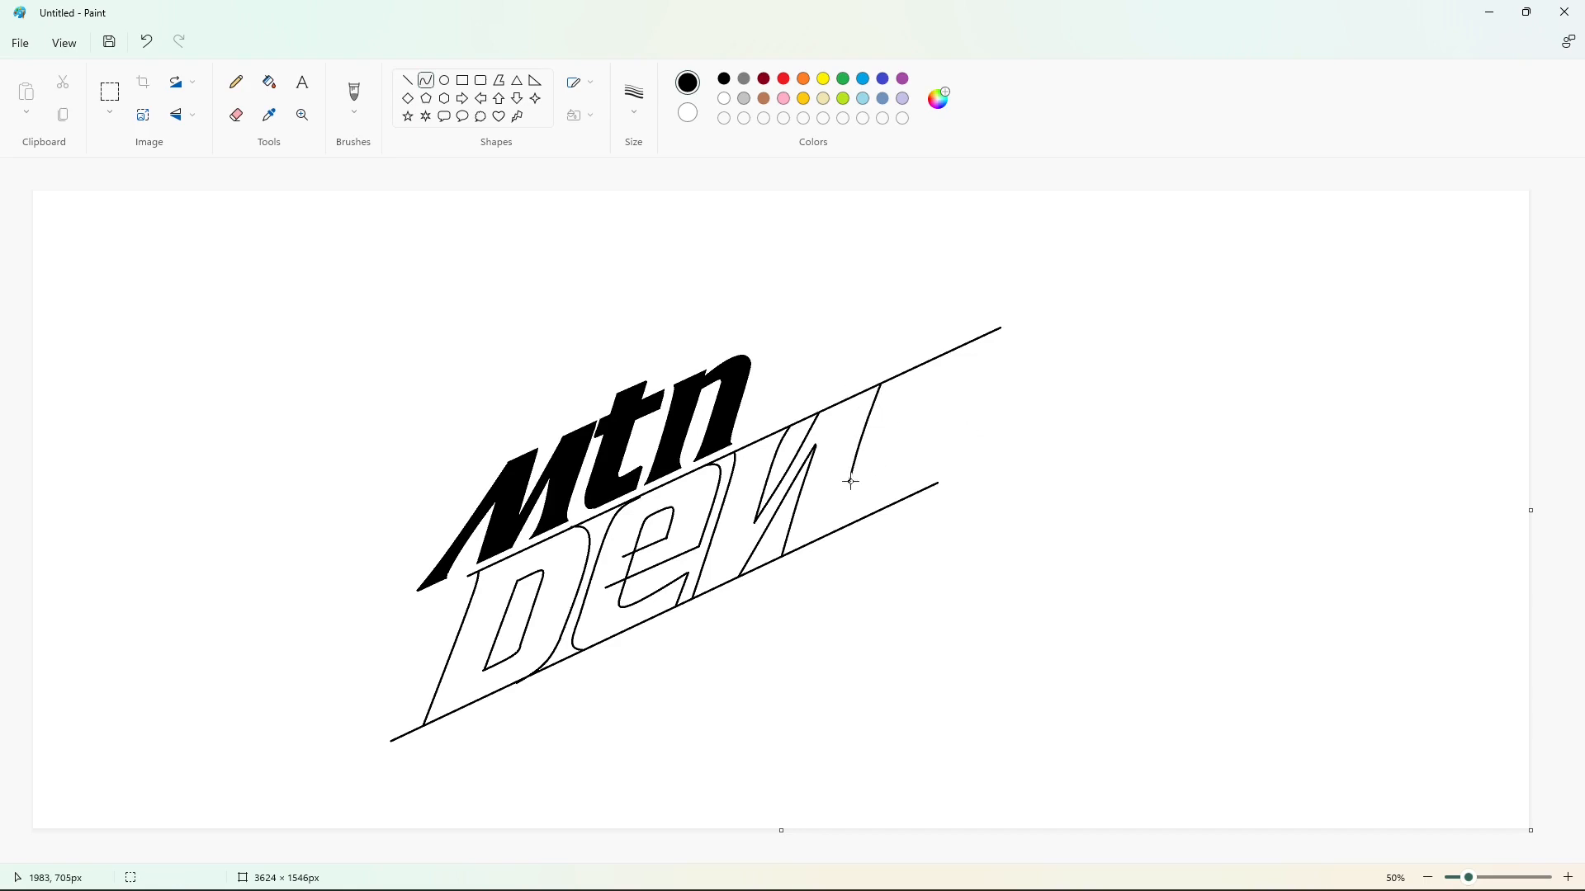
drag(927, 361, 850, 482)
double_click(930, 378)
click(1074, 470)
drag(954, 361, 839, 531)
click(954, 366)
click(953, 366)
click(1131, 583)
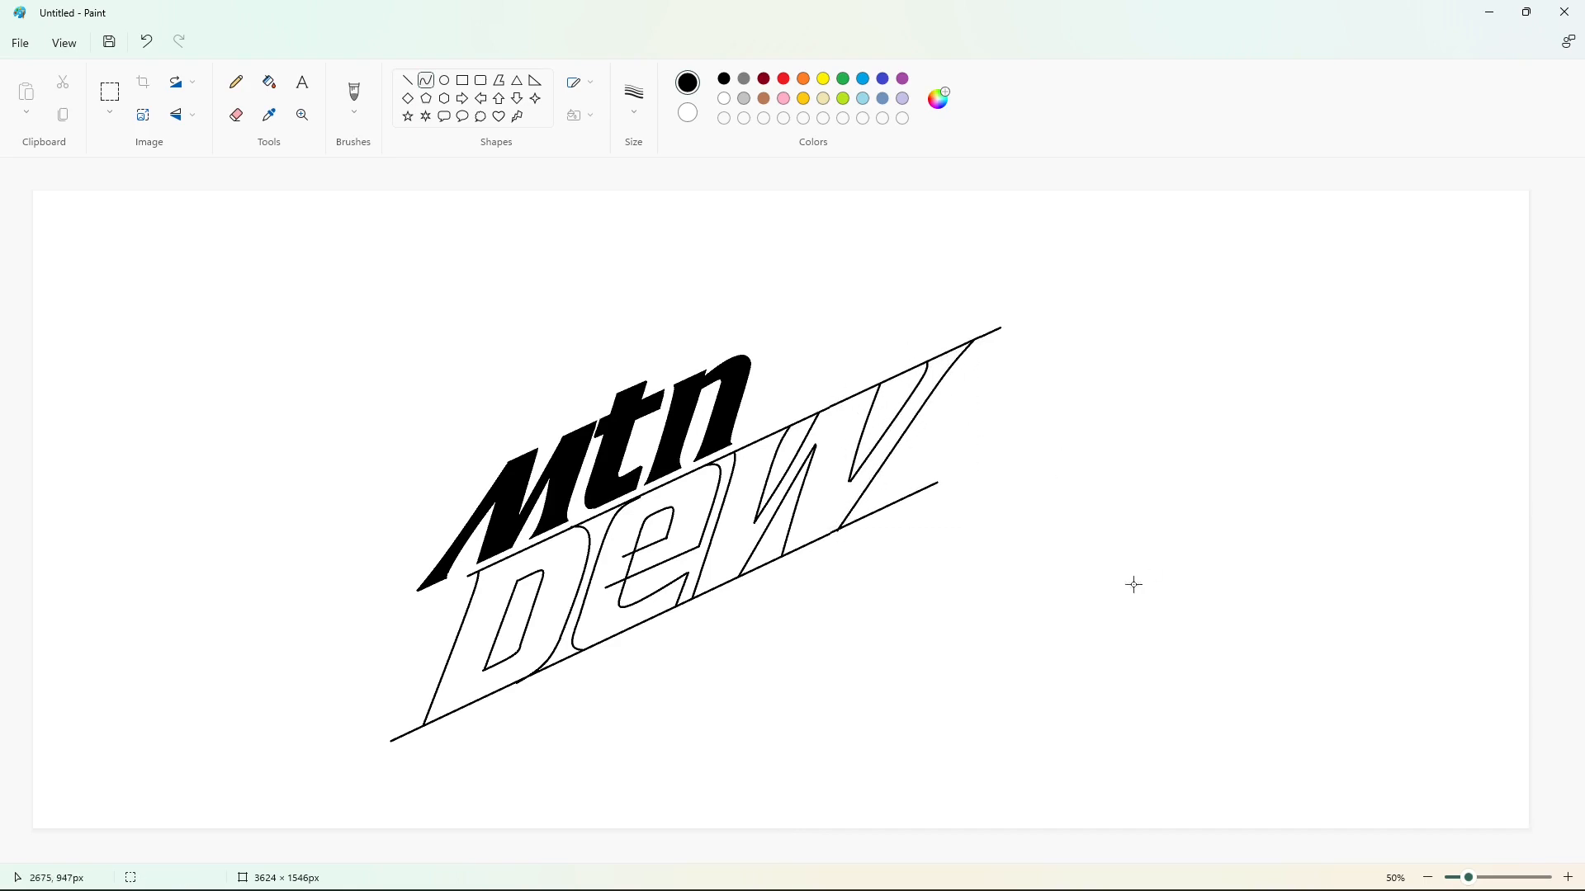
Fill the outlined D, e and W with black
click(270, 83)
click(544, 552)
click(625, 545)
click(817, 502)
Cut the guide lines at the edges of the D and e with short white lines
click(1567, 878)
scroll(813, 823, down, 5)
drag(726, 858, 803, 858)
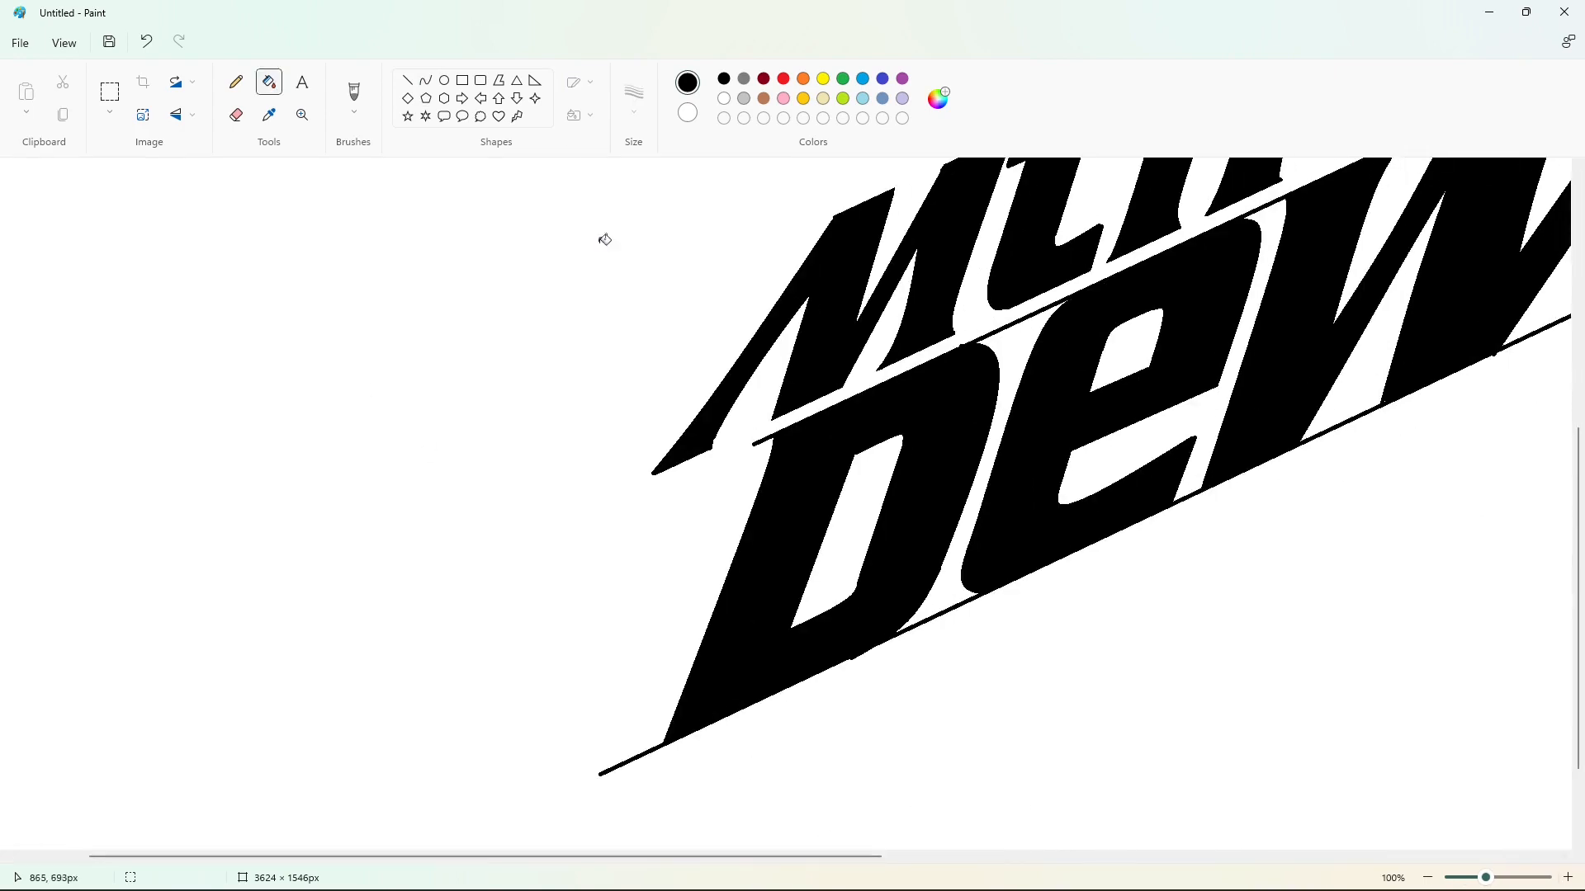
click(407, 81)
drag(765, 443, 762, 429)
click(724, 98)
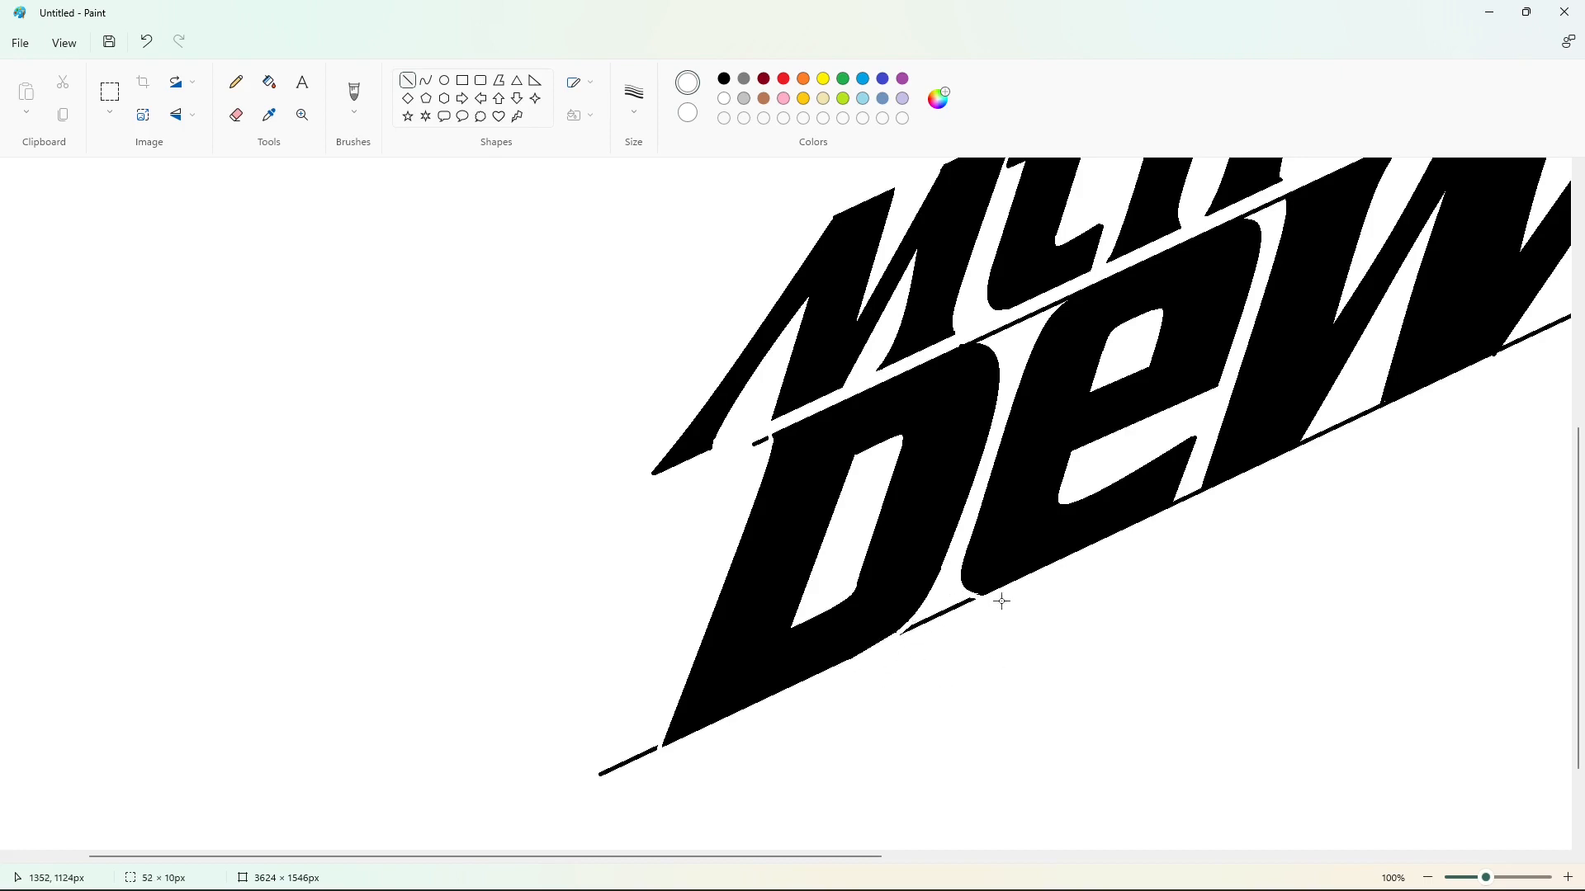
scroll(856, 779, right, 3)
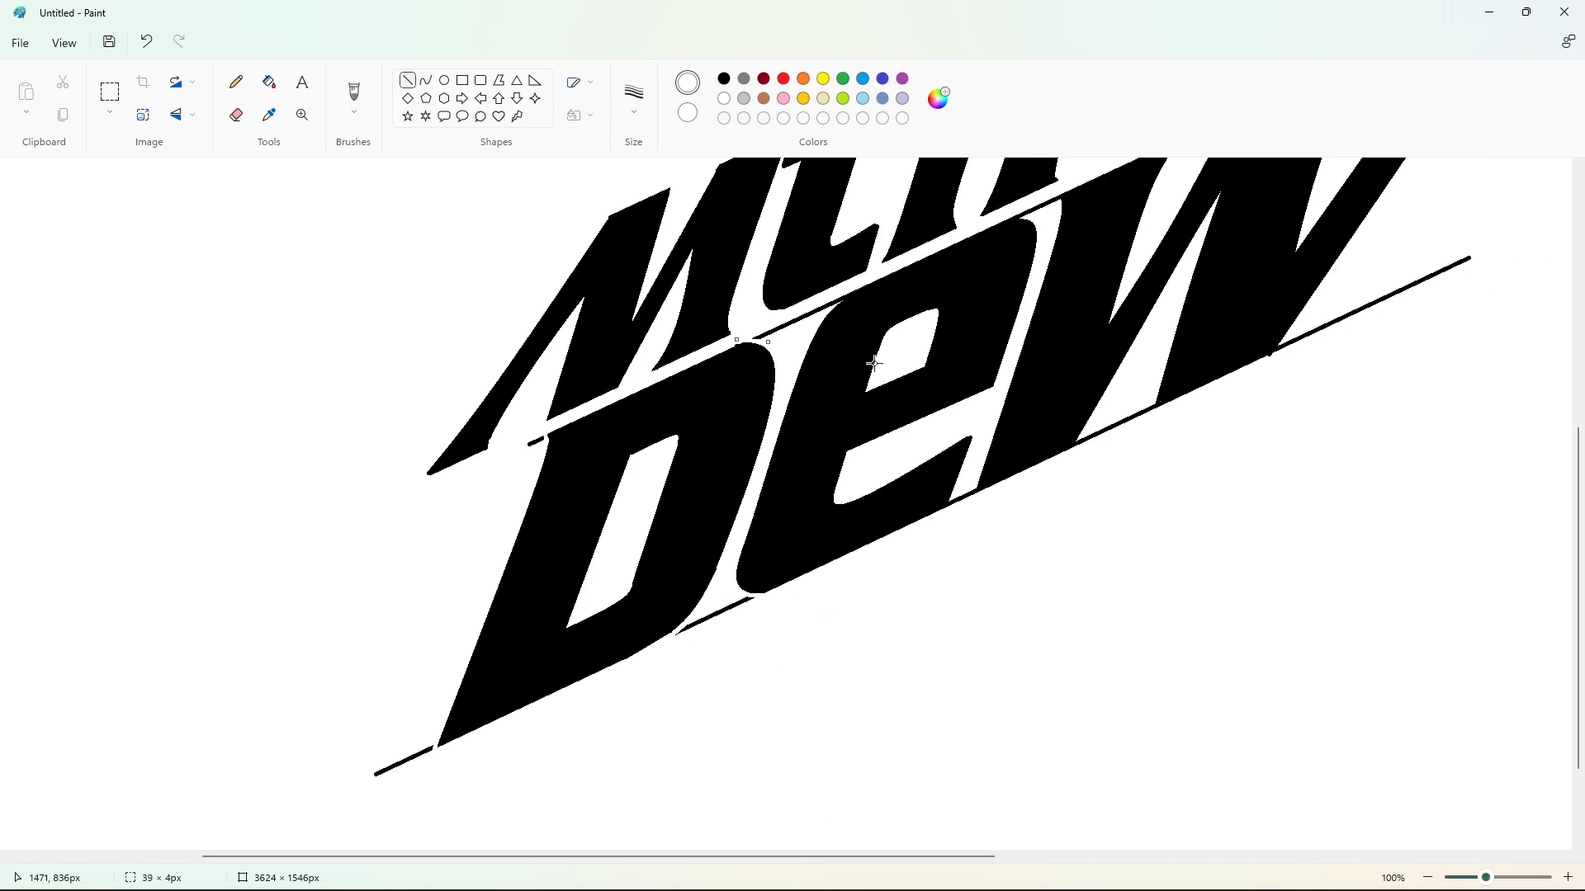
scroll(842, 801, right, 3)
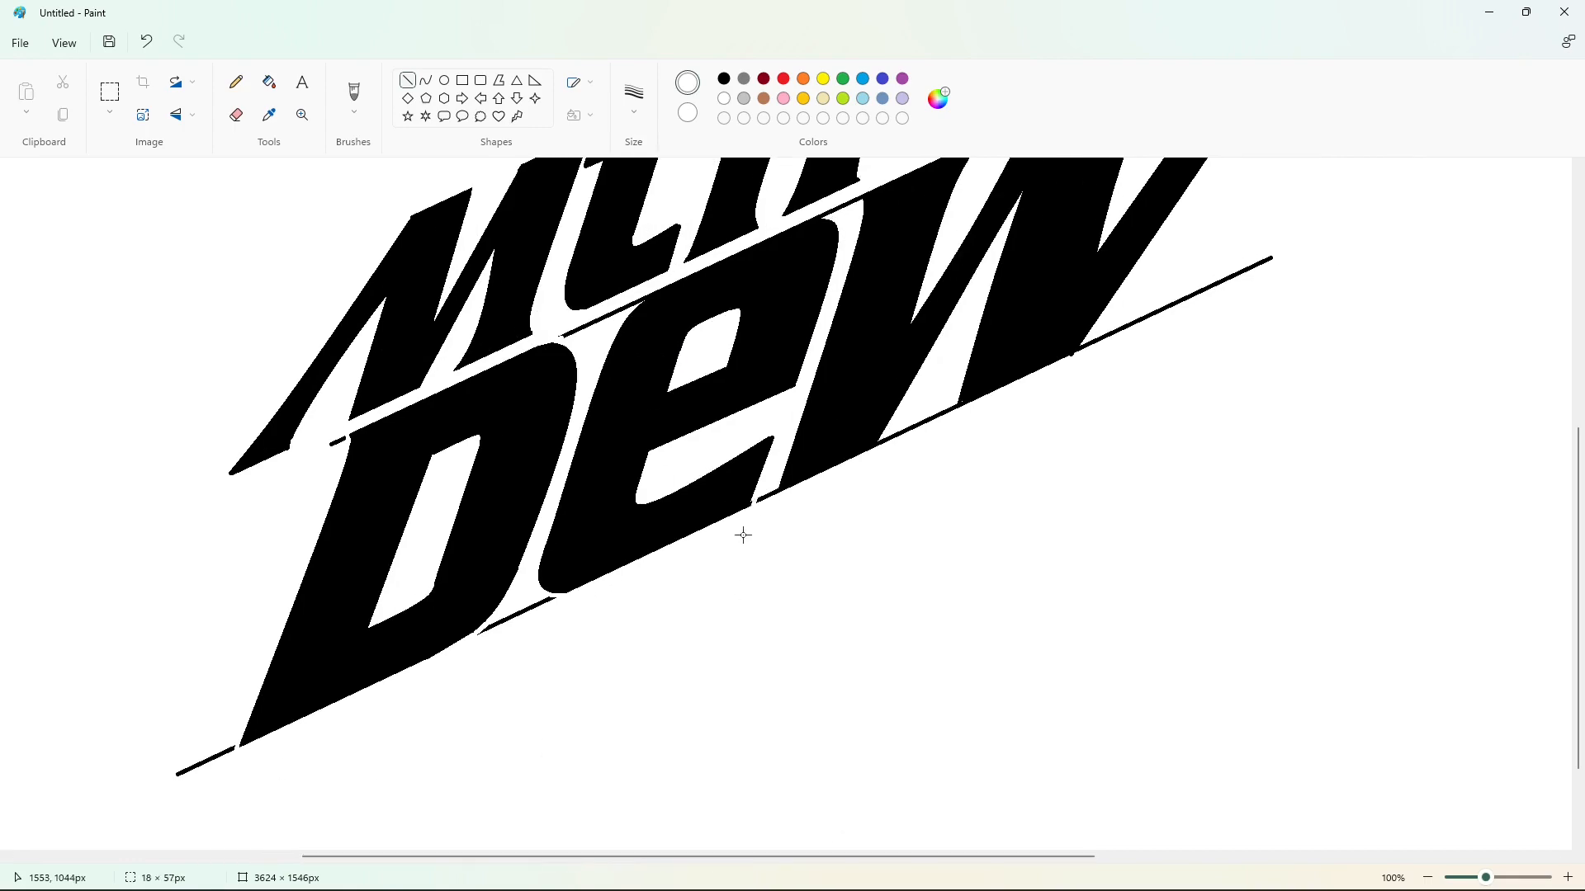
scroll(861, 522, up, 2)
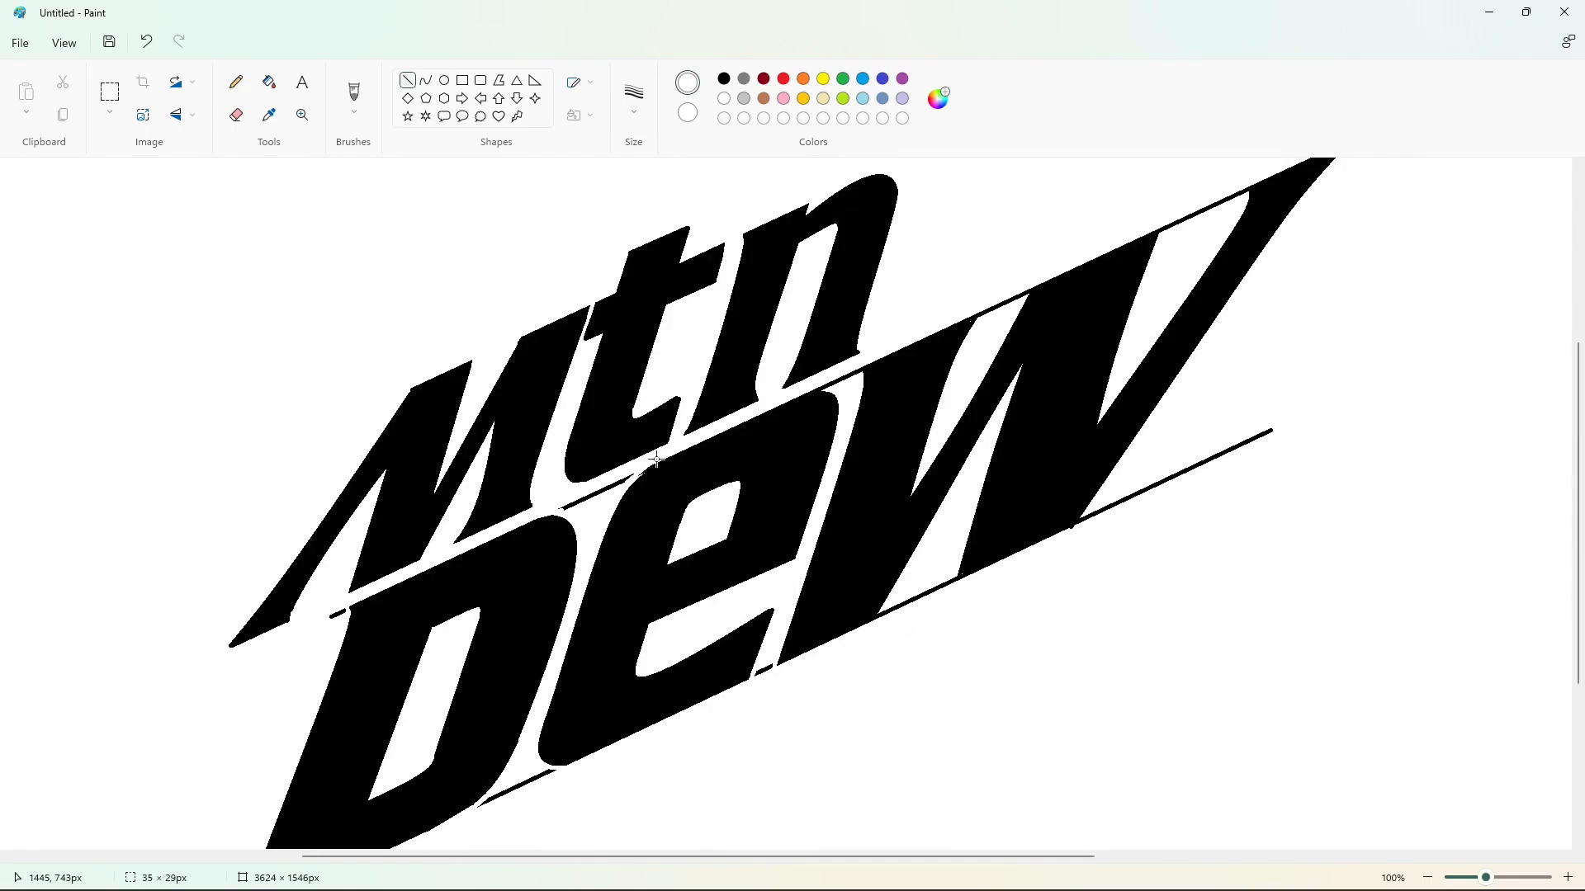
Cut the guide lines along the edges of the W and at its upper tip with short white lines
drag(834, 389, 805, 389)
drag(893, 601, 858, 649)
drag(987, 307, 978, 323)
click(1063, 339)
scroll(1037, 336, right, 3)
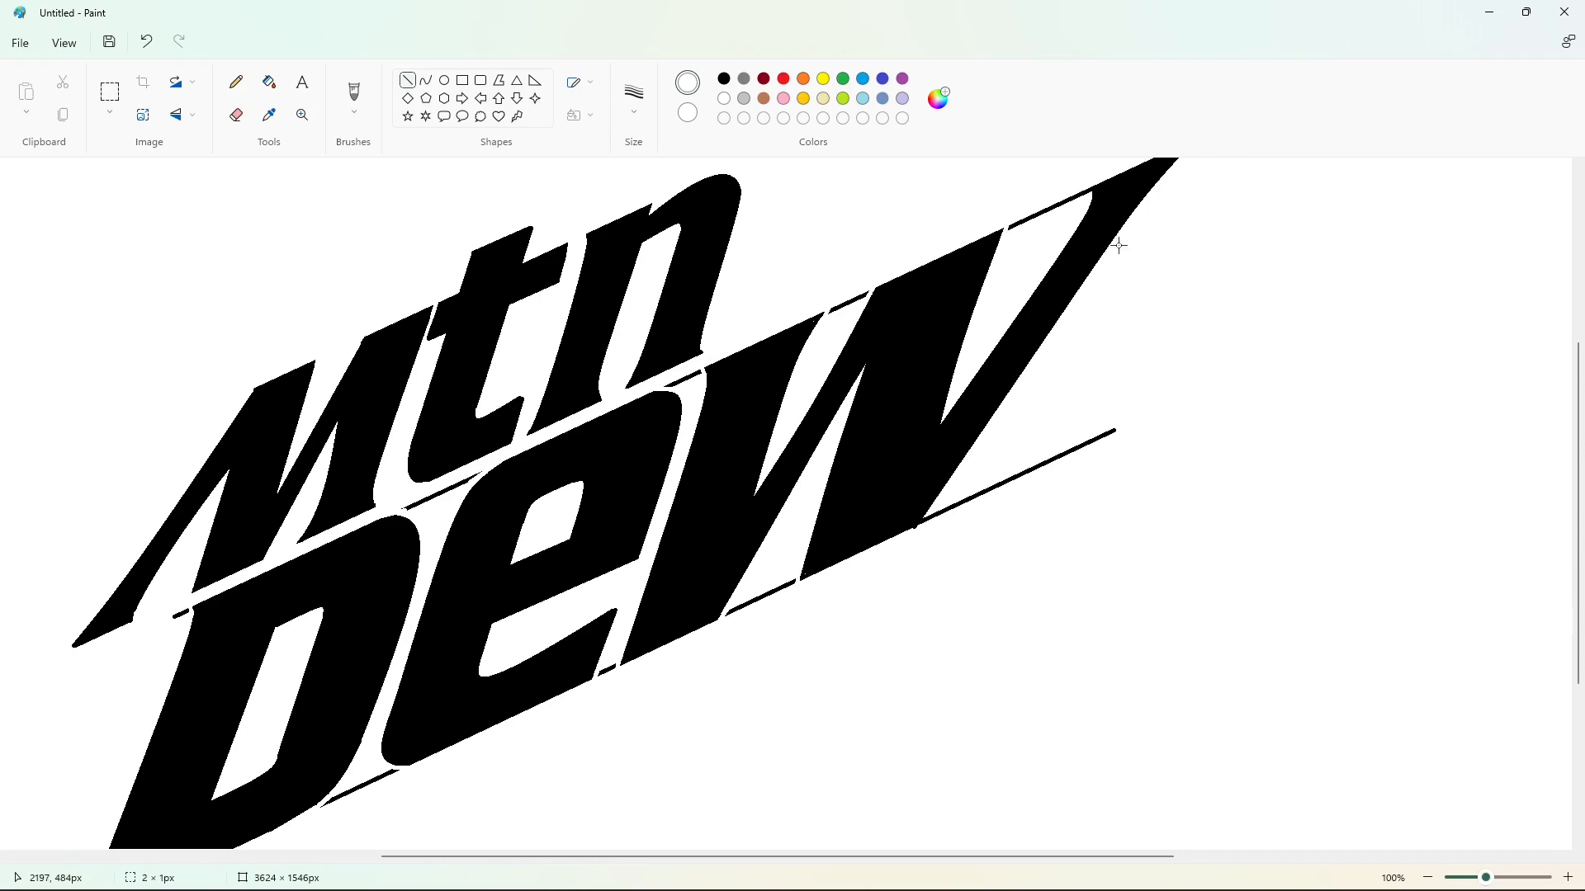
drag(940, 507, 911, 545)
scroll(1014, 547, up, 3)
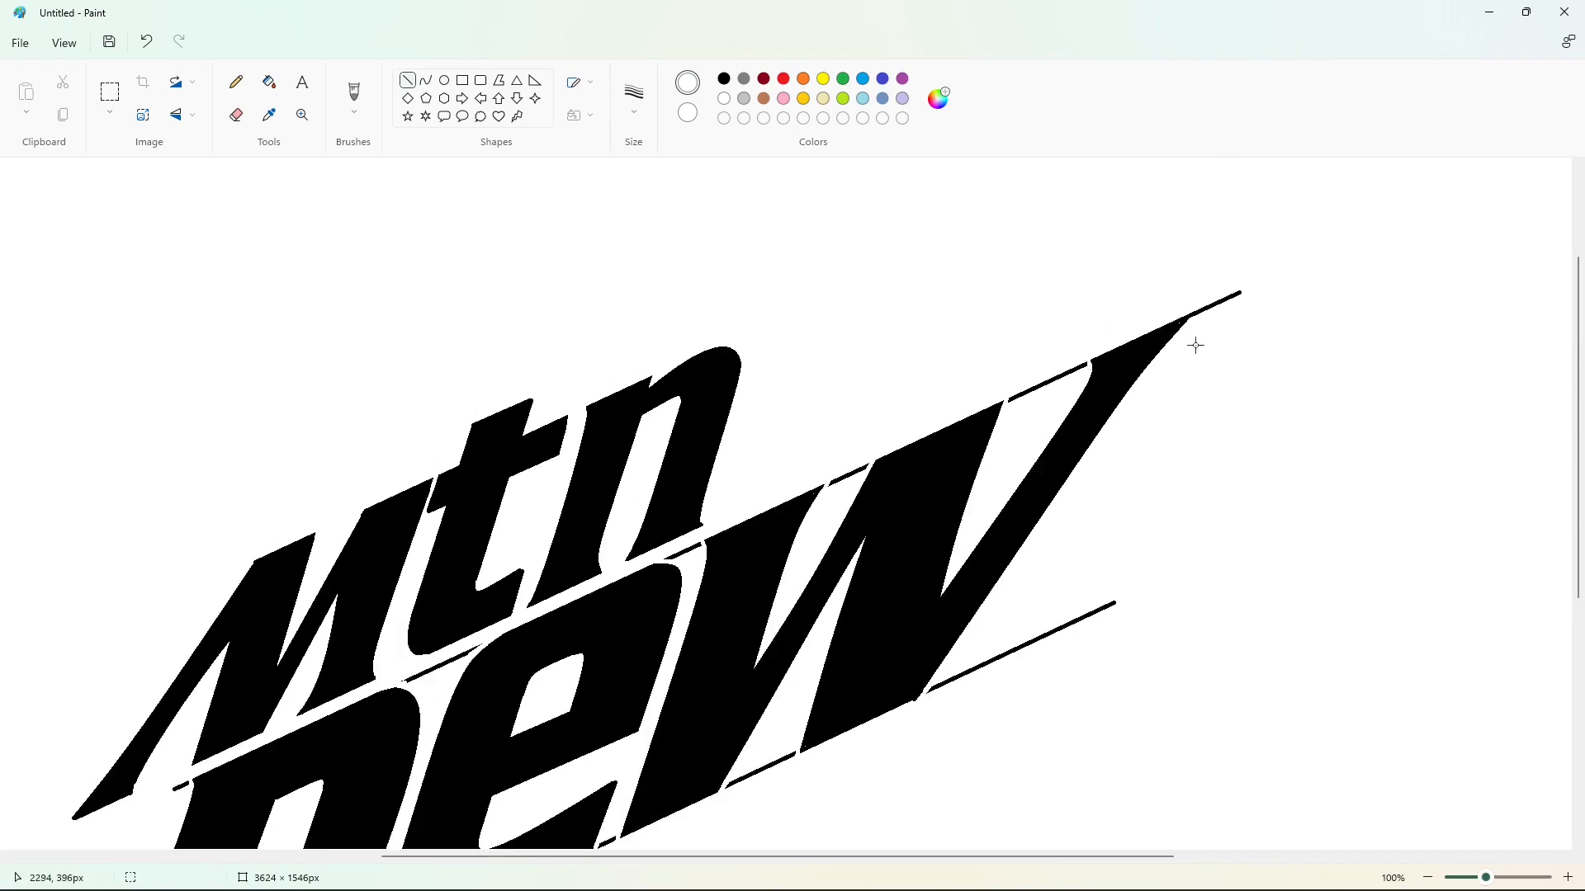
Fill the leftover guide line segments around the W with white
scroll(1251, 430, down, 3)
click(269, 82)
click(1049, 210)
scroll(1203, 285, up, 6)
click(1227, 470)
scroll(1227, 468, down, 6)
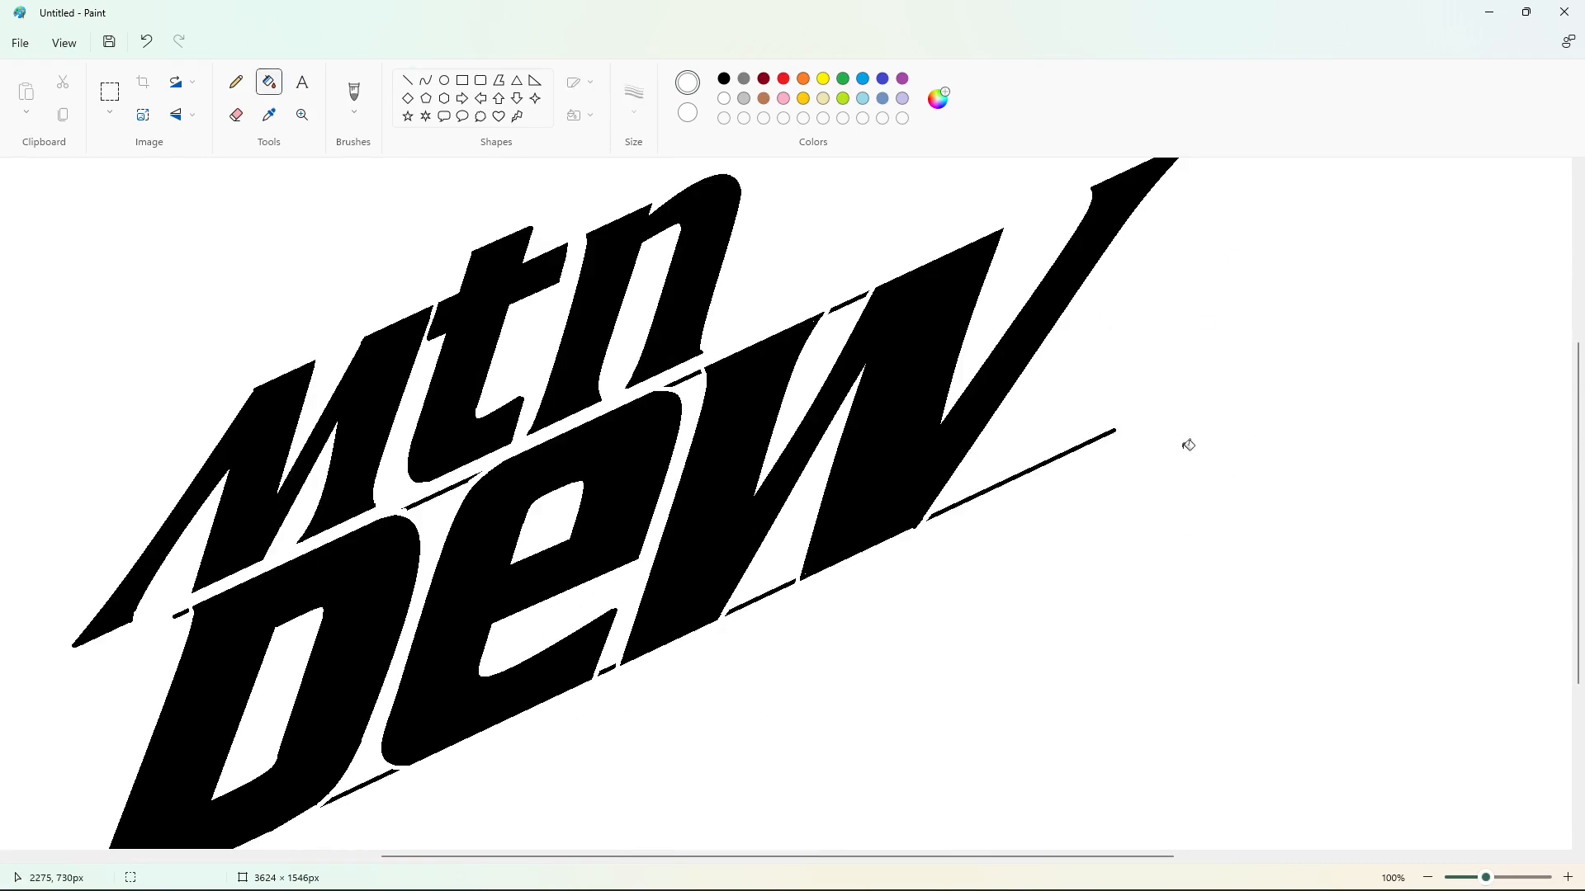
click(1106, 434)
click(759, 592)
click(850, 302)
Fill the remaining guide line segments around the D and e with white
scroll(473, 555, down, 3)
click(359, 615)
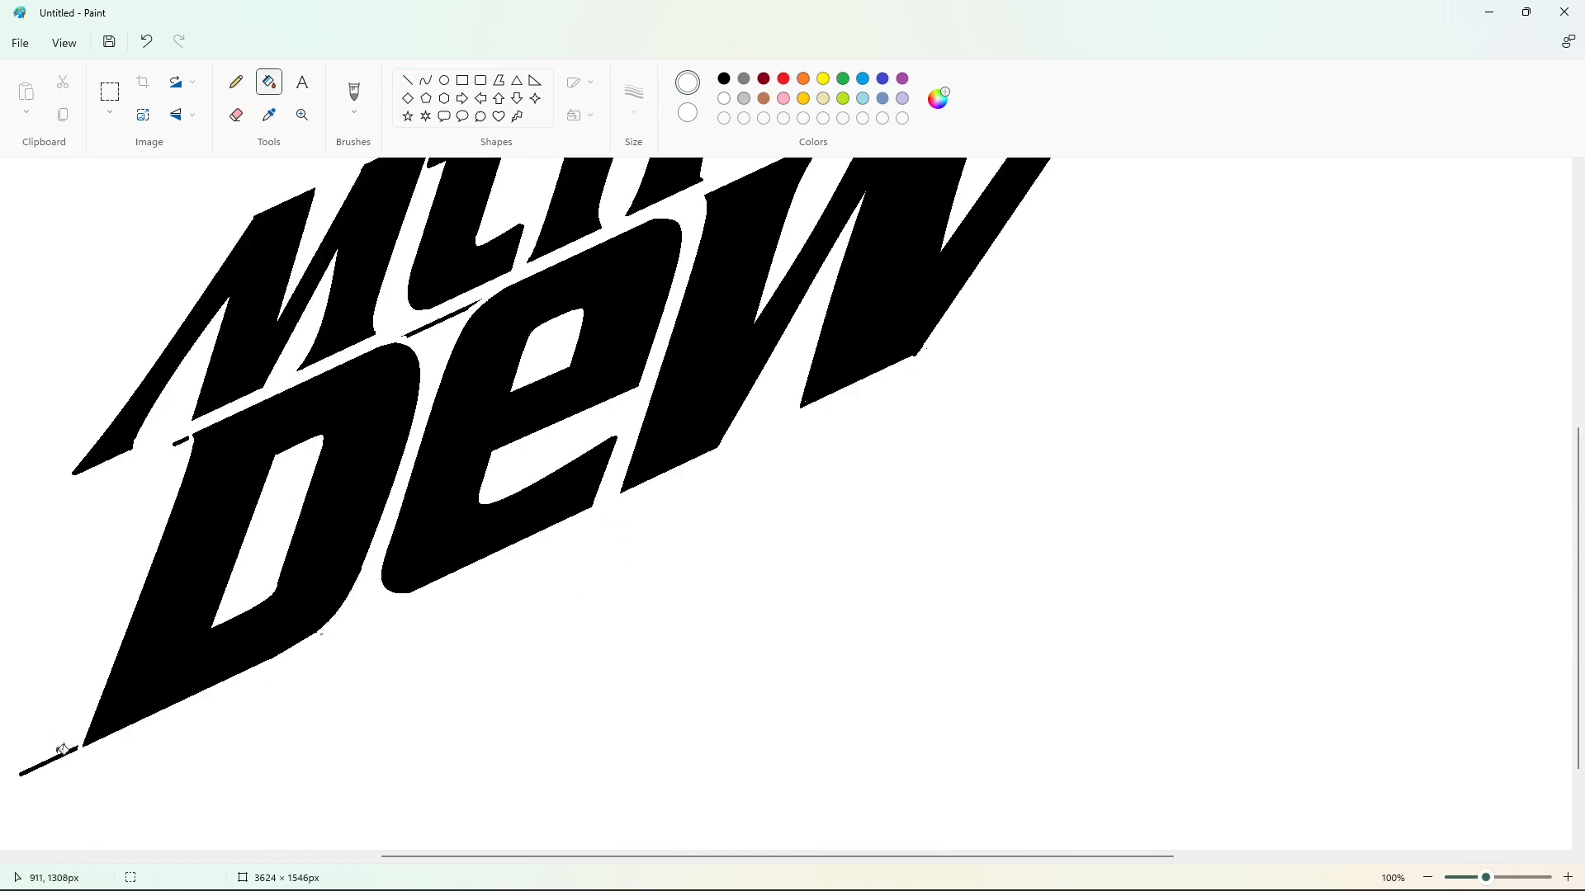
click(60, 753)
click(437, 320)
Fill all the letters of Mtn Dew with purple
scroll(660, 363, up, 3)
click(902, 79)
click(925, 355)
click(631, 441)
click(359, 571)
click(359, 441)
click(475, 346)
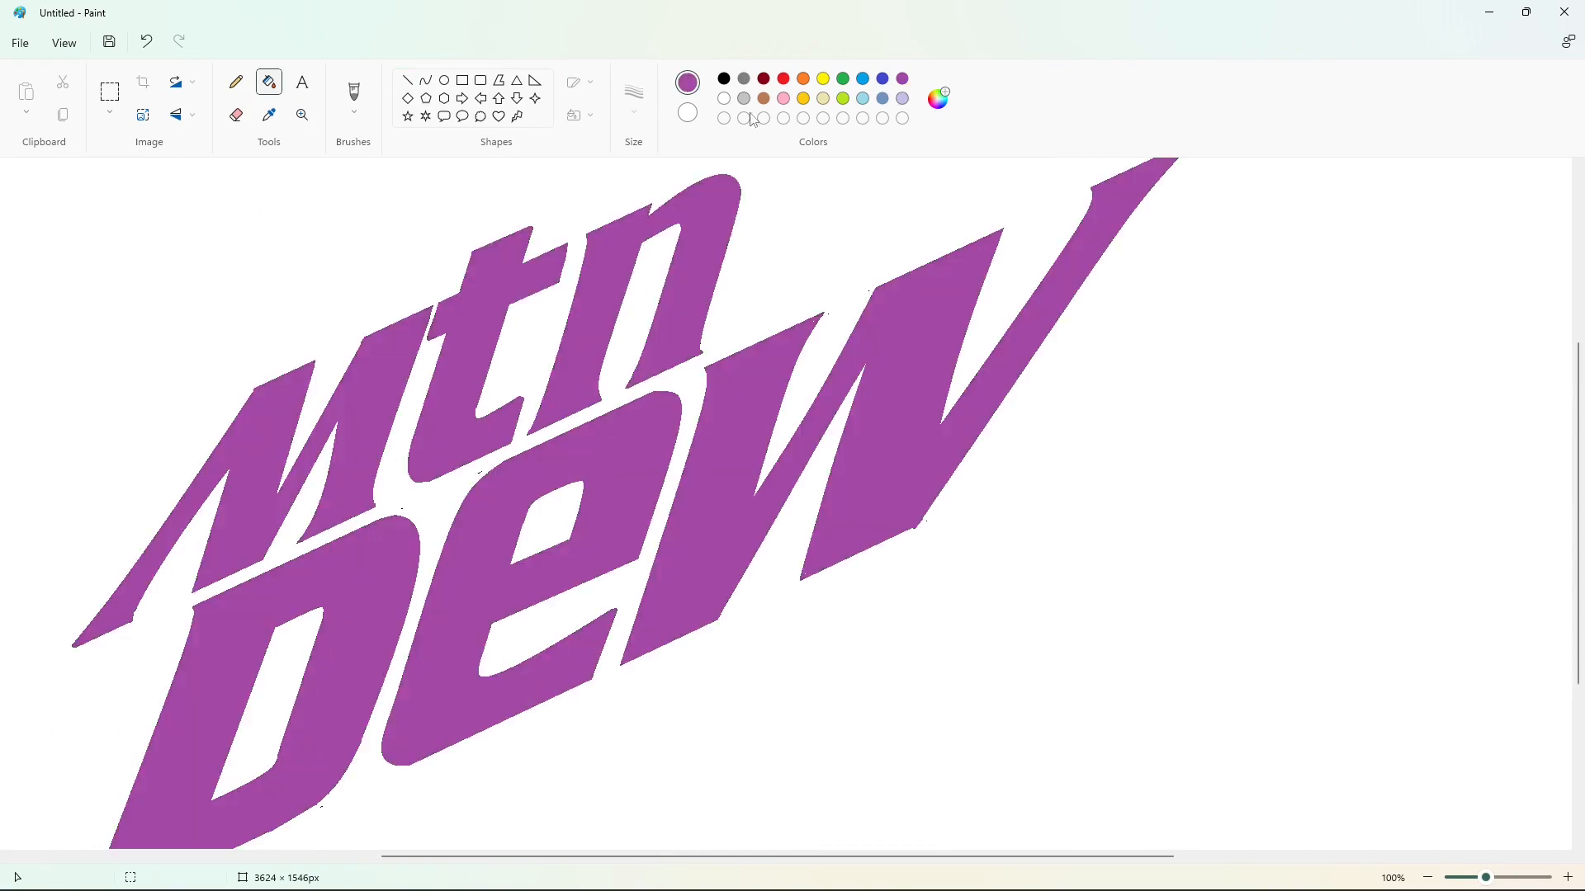
click(827, 224)
click(724, 78)
click(894, 350)
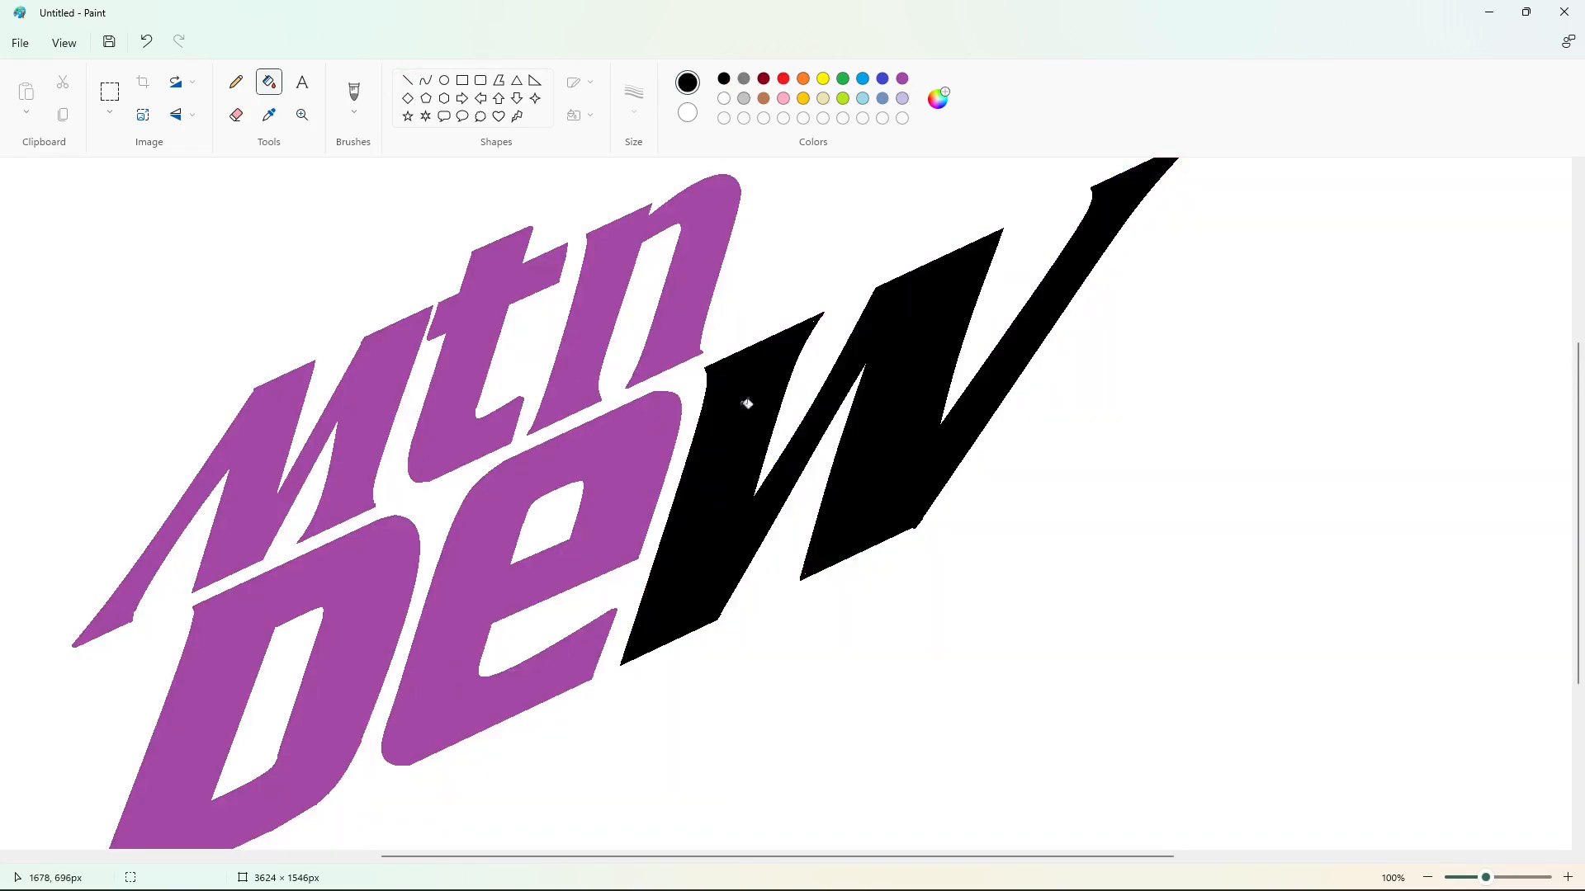
click(902, 79)
click(903, 324)
Trim the stray point at the W's lower right corner with a white line
click(407, 80)
click(724, 98)
drag(909, 496, 945, 516)
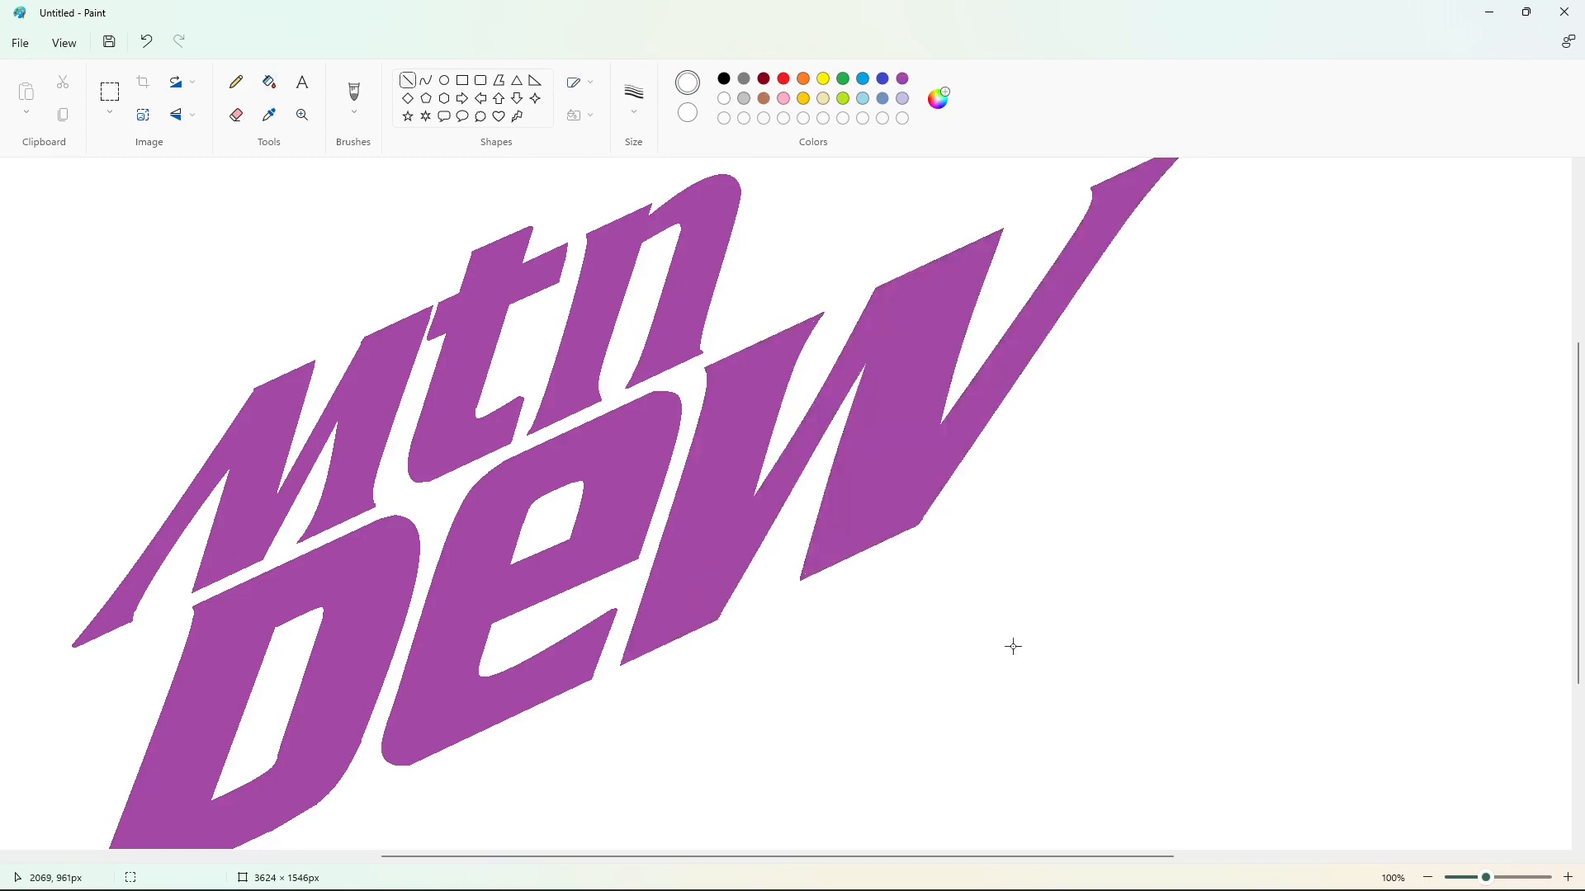
scroll(1103, 700, down, 2)
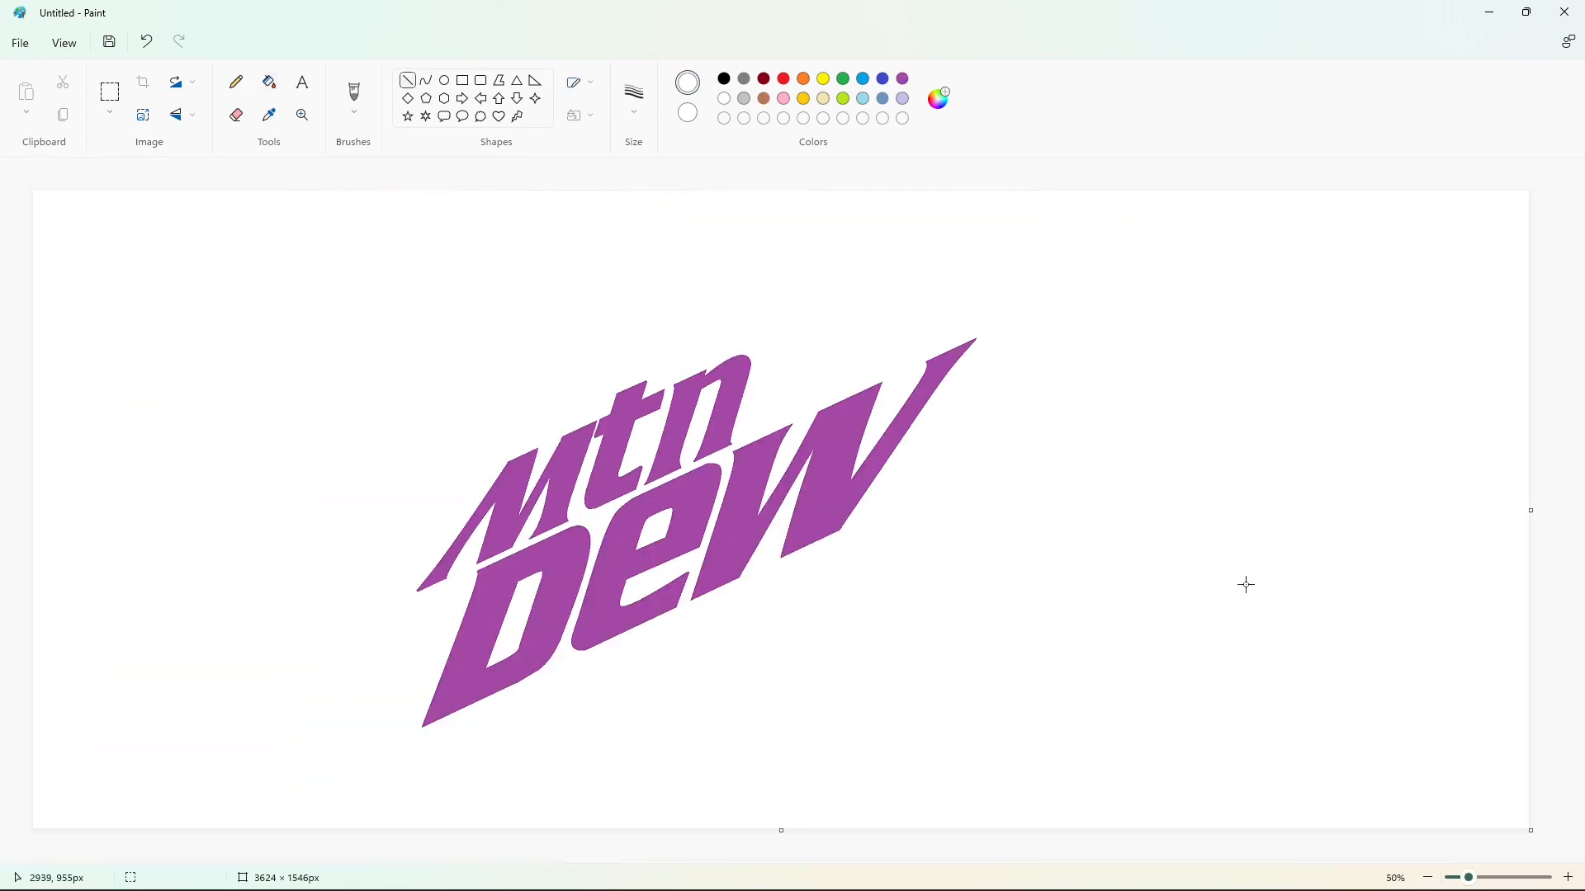
Draw a black line parallel to the lettering's slant and place it in the empty area below the W
click(724, 78)
drag(473, 446, 852, 270)
drag(726, 330, 1158, 638)
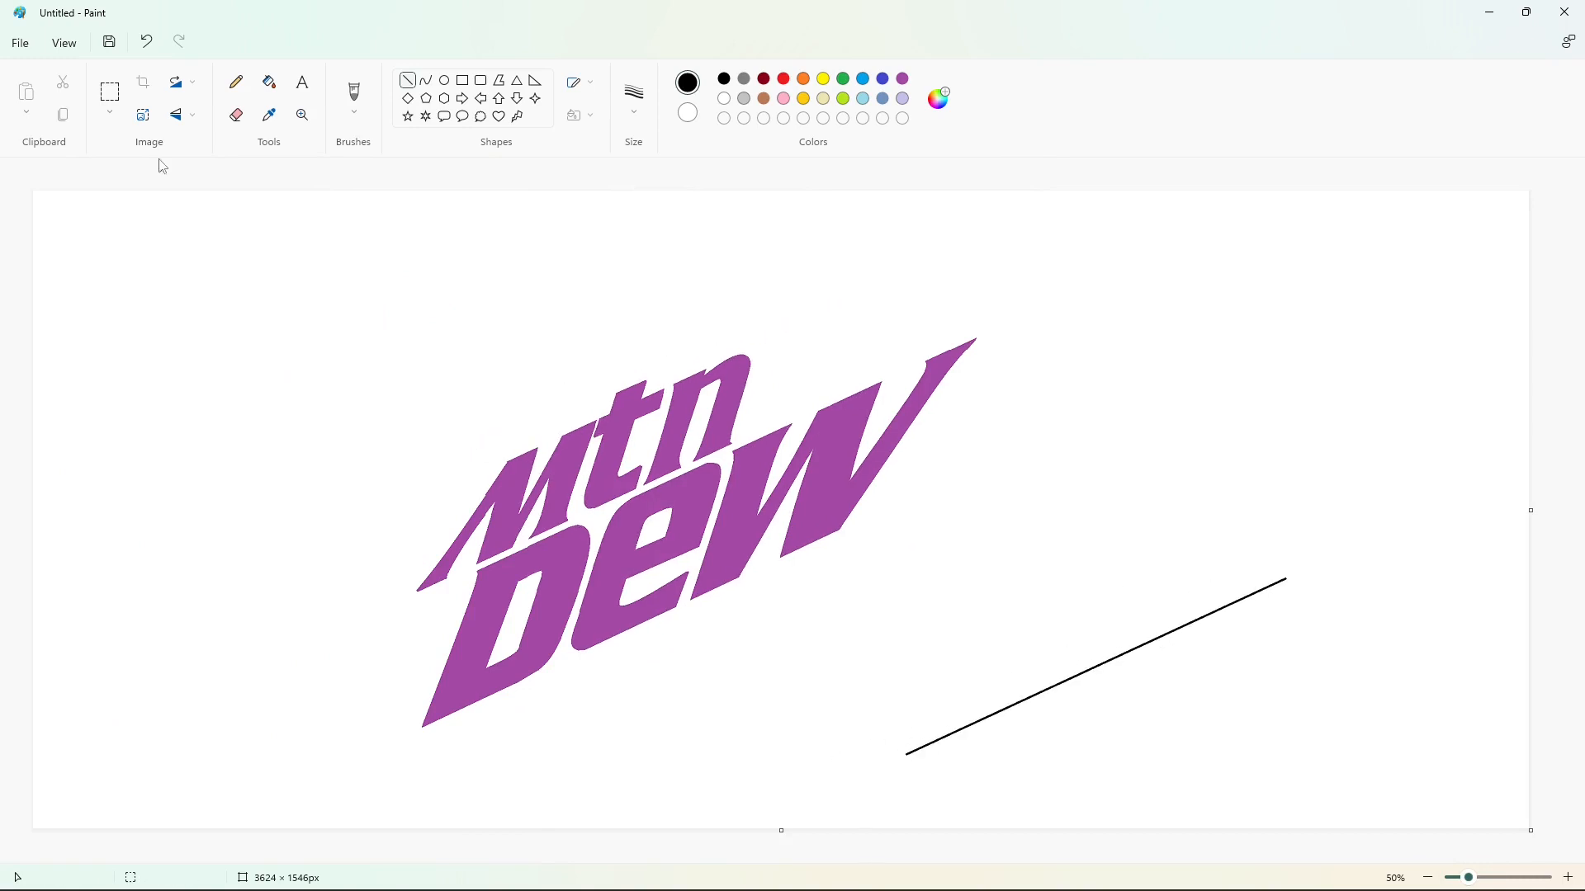
Copy the long slanted line and paste three closely spaced parallel copies across the top of Mtn
click(110, 91)
drag(1376, 480, 846, 885)
drag(1312, 555, 834, 781)
key(ctrl+c)
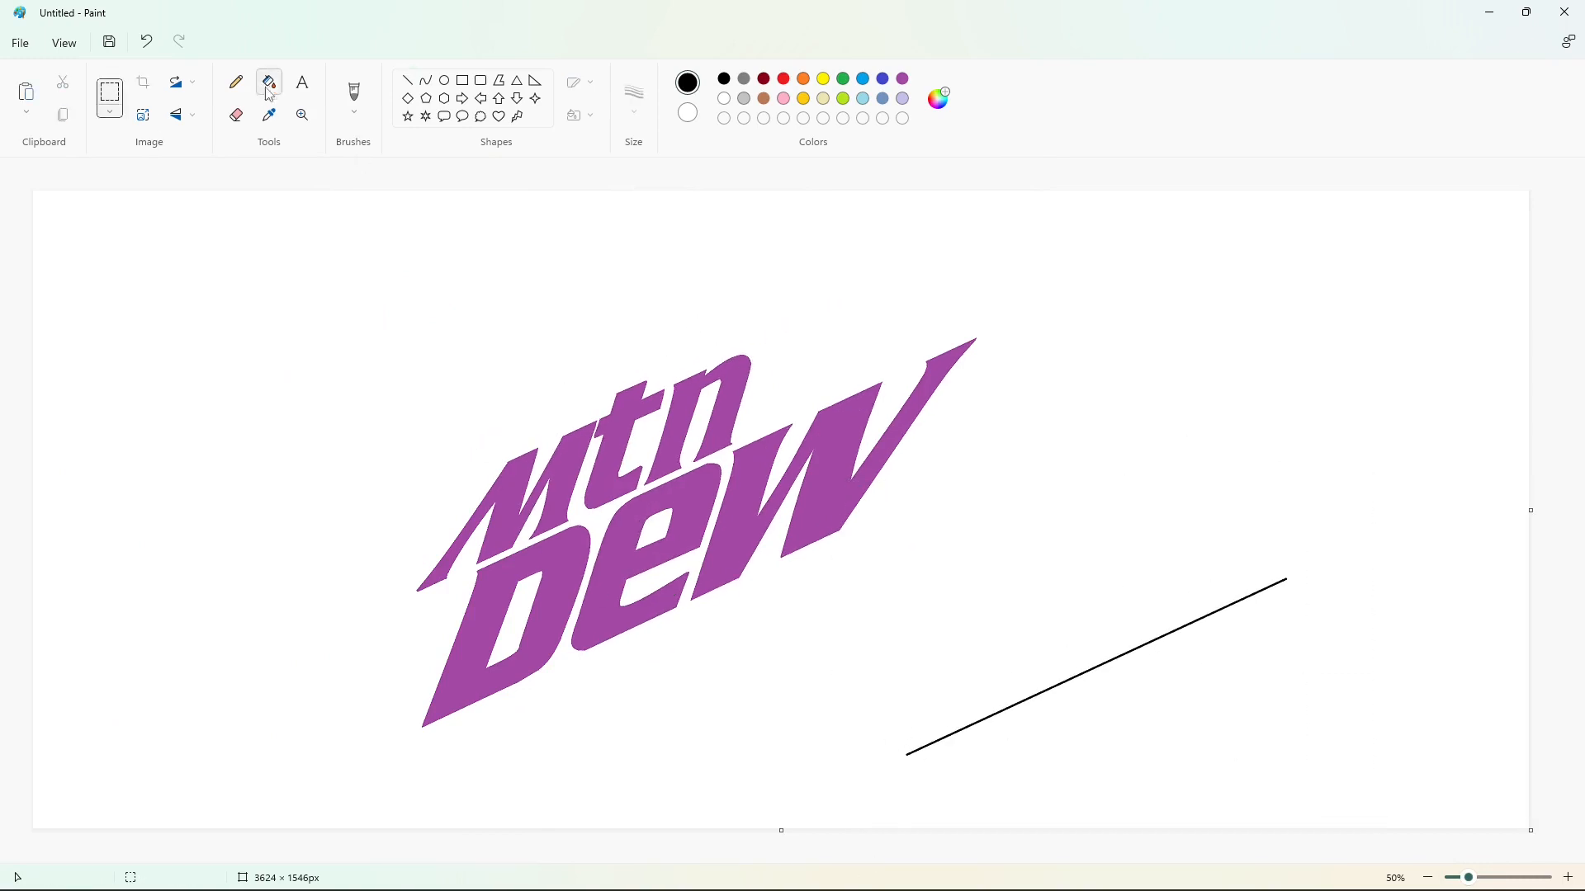
key(ctrl+v)
drag(288, 314, 639, 385)
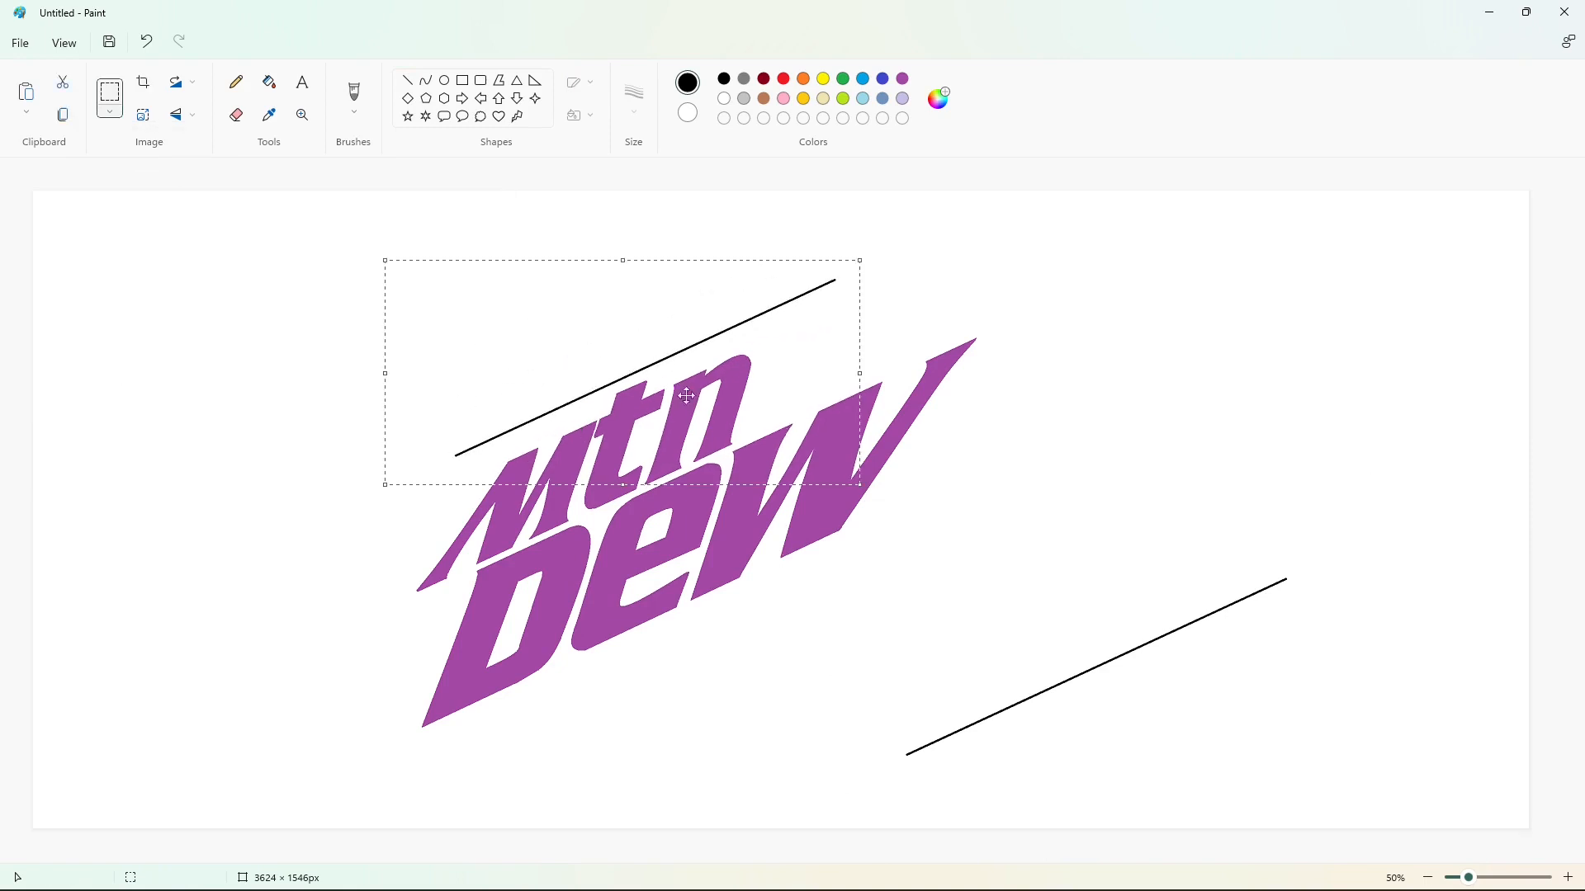
click(1044, 477)
key(ctrl+v)
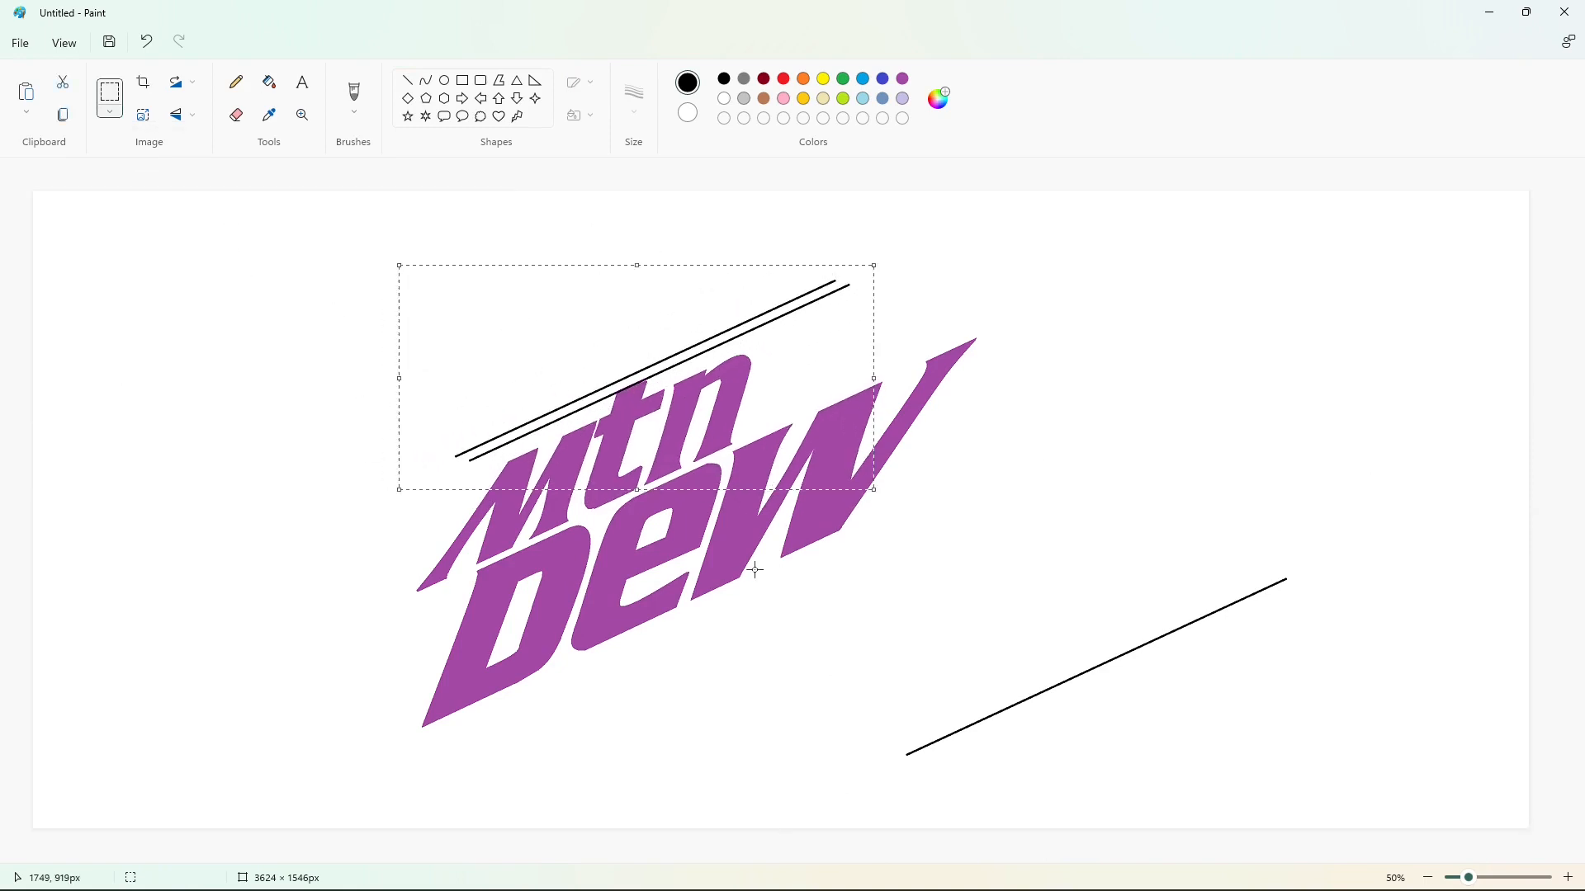
key(ctrl+v)
mouse_move(305, 281)
mouse_down()
mouse_move(654, 378)
mouse_move(595, 359)
mouse_move(1288, 690)
mouse_move(1318, 675)
mouse_up()
Draw a short steep line in the empty area and paste three copies side by side across the parallel lines above the t
click(407, 80)
key(ctrl+v)
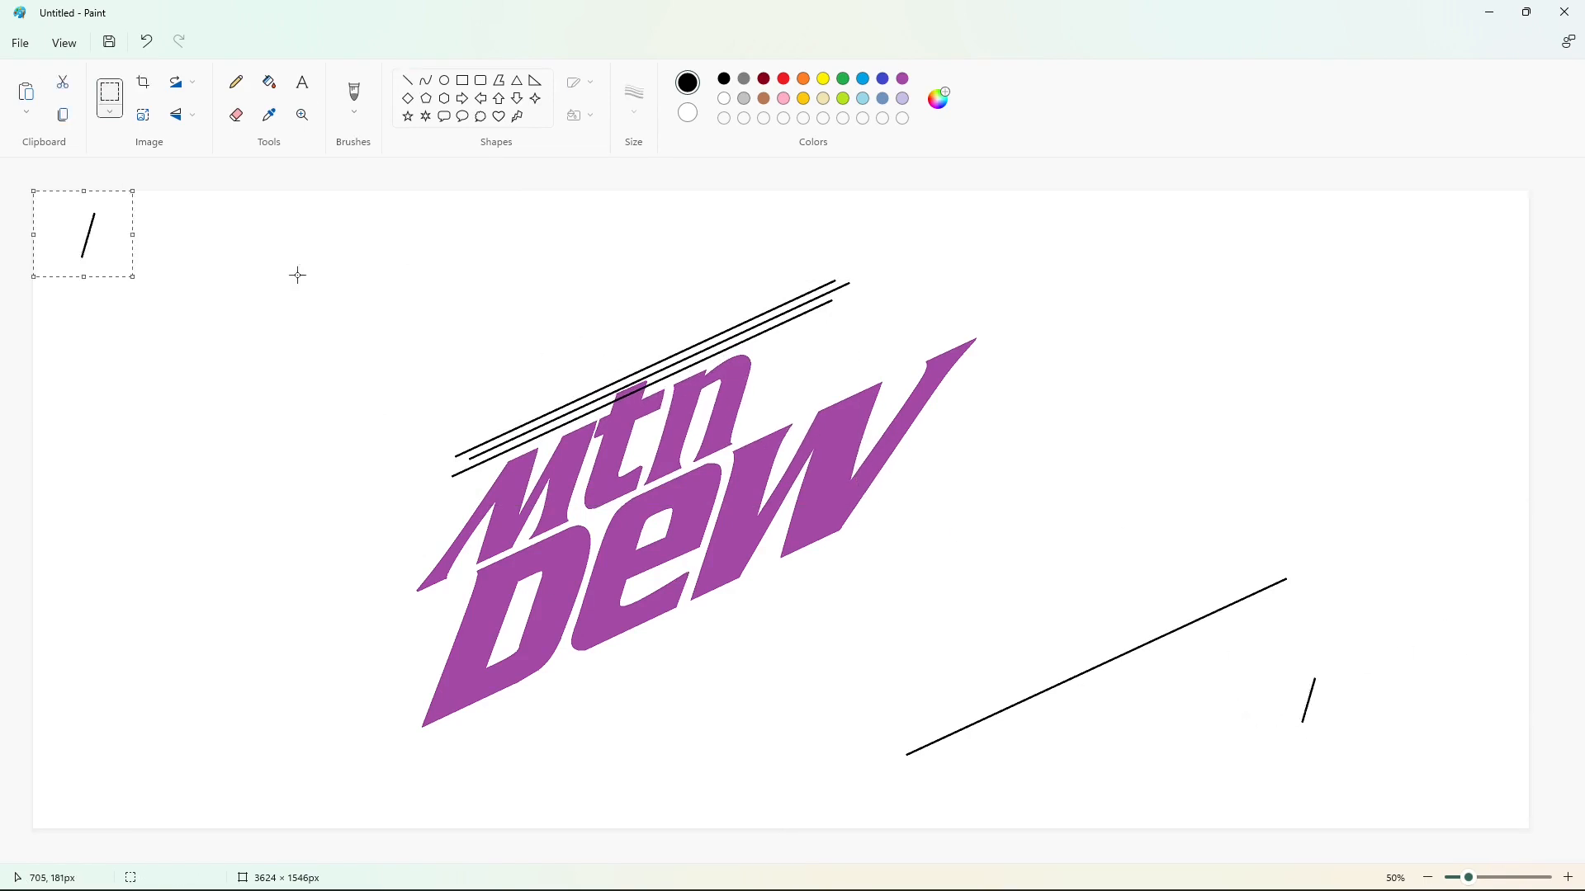
drag(88, 237, 591, 375)
key(ctrl+v)
drag(88, 237, 597, 382)
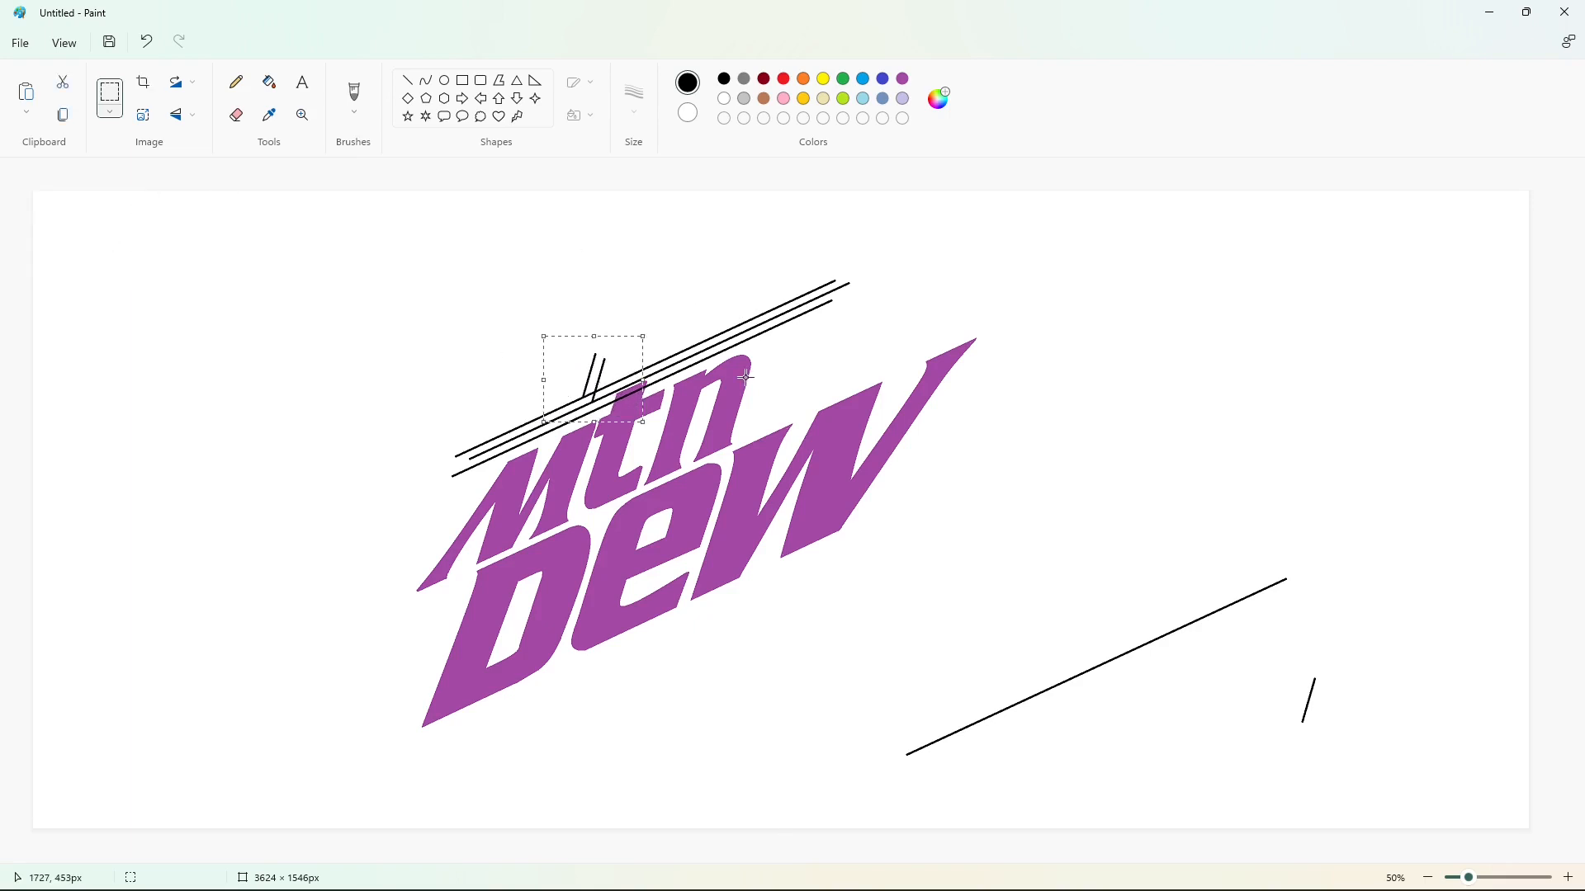
click(749, 373)
key(ctrl+v)
drag(79, 234, 597, 383)
click(809, 389)
Paste three more copies of the short steep line farther up the parallel lines, above the n
key(ctrl+v)
drag(106, 244, 683, 367)
click(806, 353)
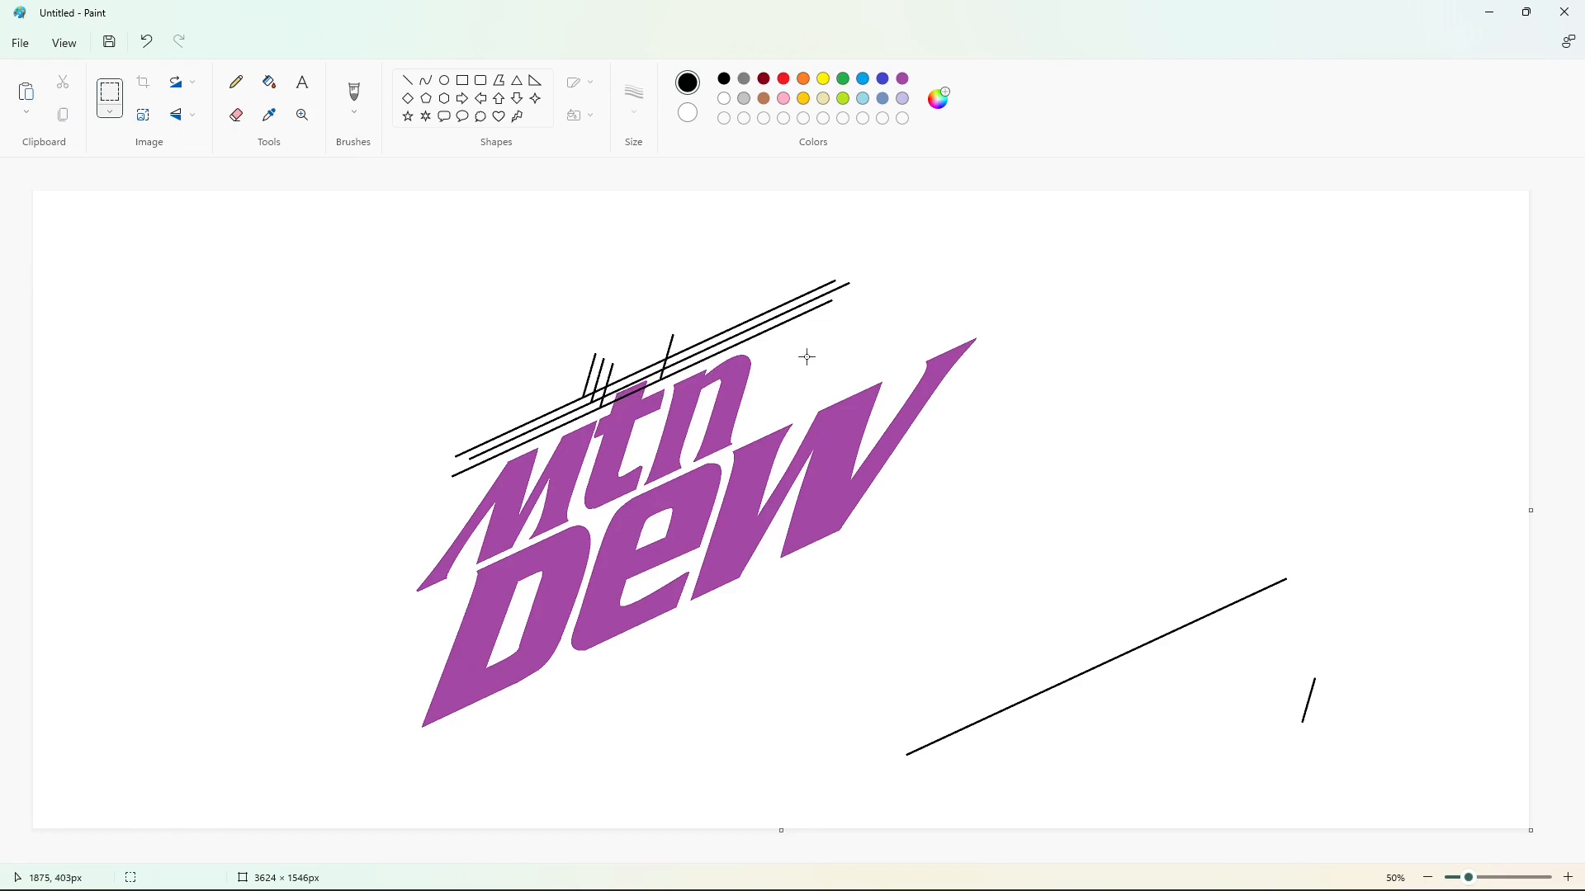
key(ctrl+v)
drag(89, 241, 686, 352)
key(ctrl+v)
drag(89, 237, 698, 326)
click(817, 321)
Copy part of the long slanted line and paste two more parallel lines above the existing three
drag(960, 580, 1216, 773)
key(ctrl+c)
key(ctrl+v)
drag(161, 281, 637, 361)
click(1038, 392)
key(ctrl+v)
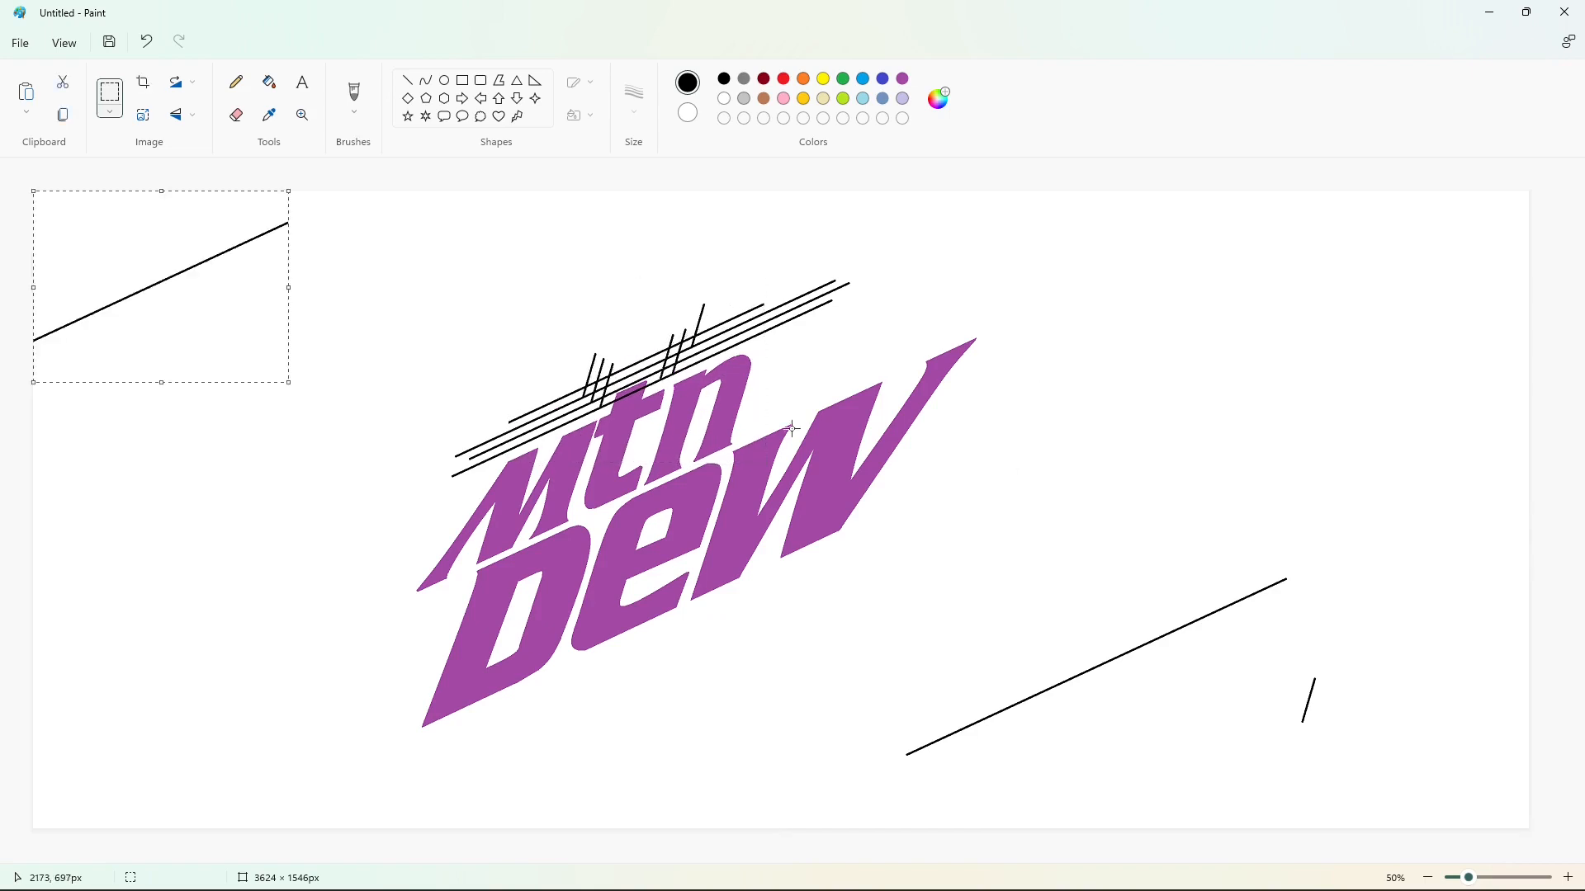
drag(145, 270, 640, 333)
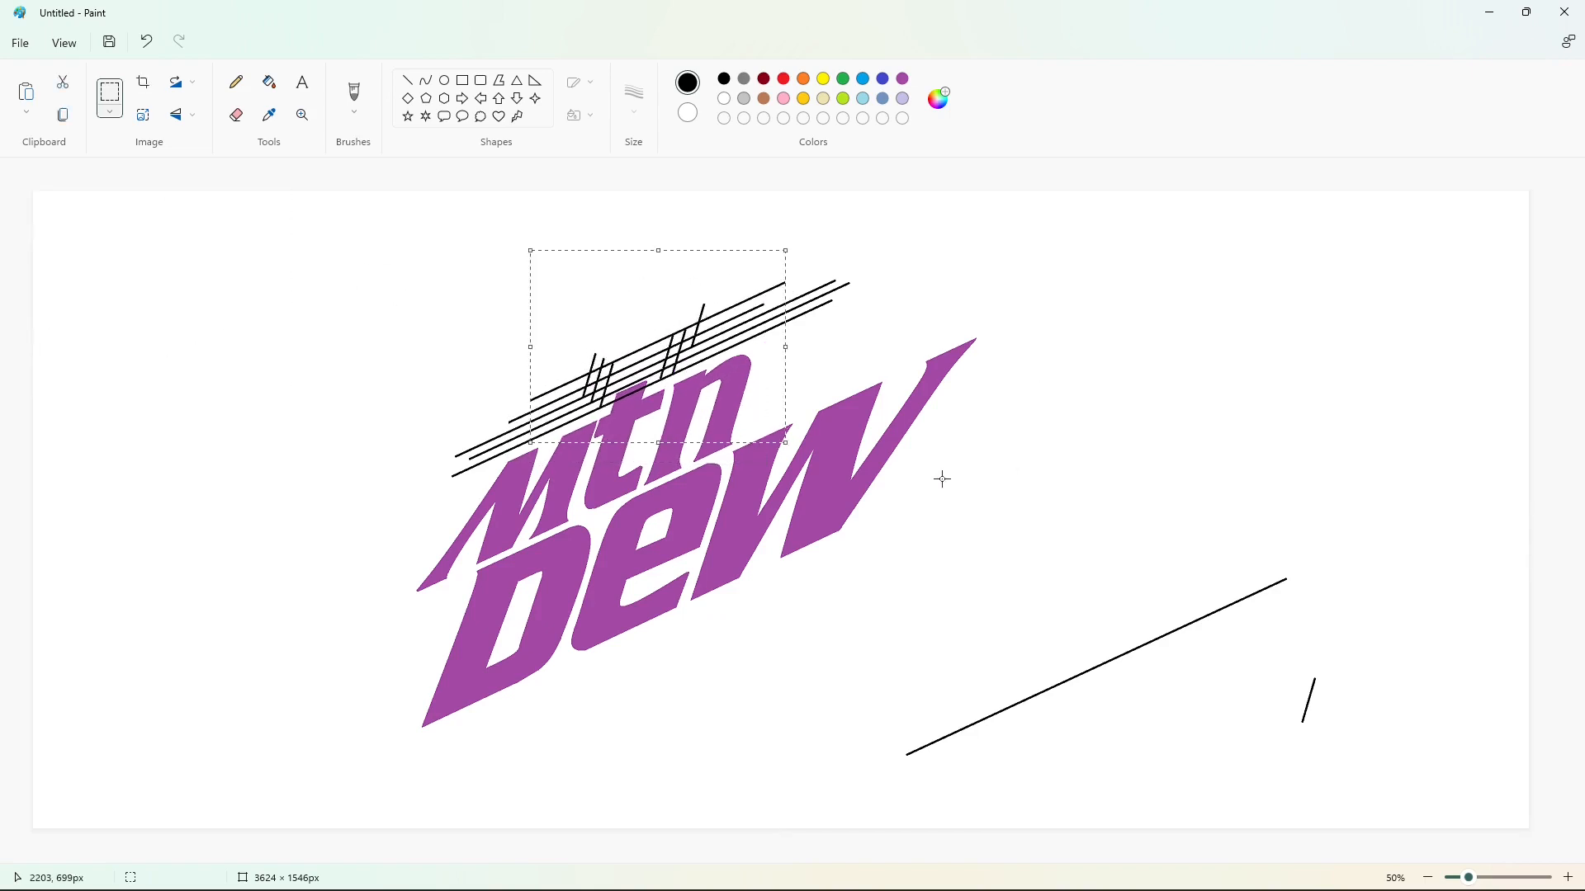
key(Down)
key(Down)
Recolor the connected parallel and short crossing lines above Mtn blue
click(1569, 879)
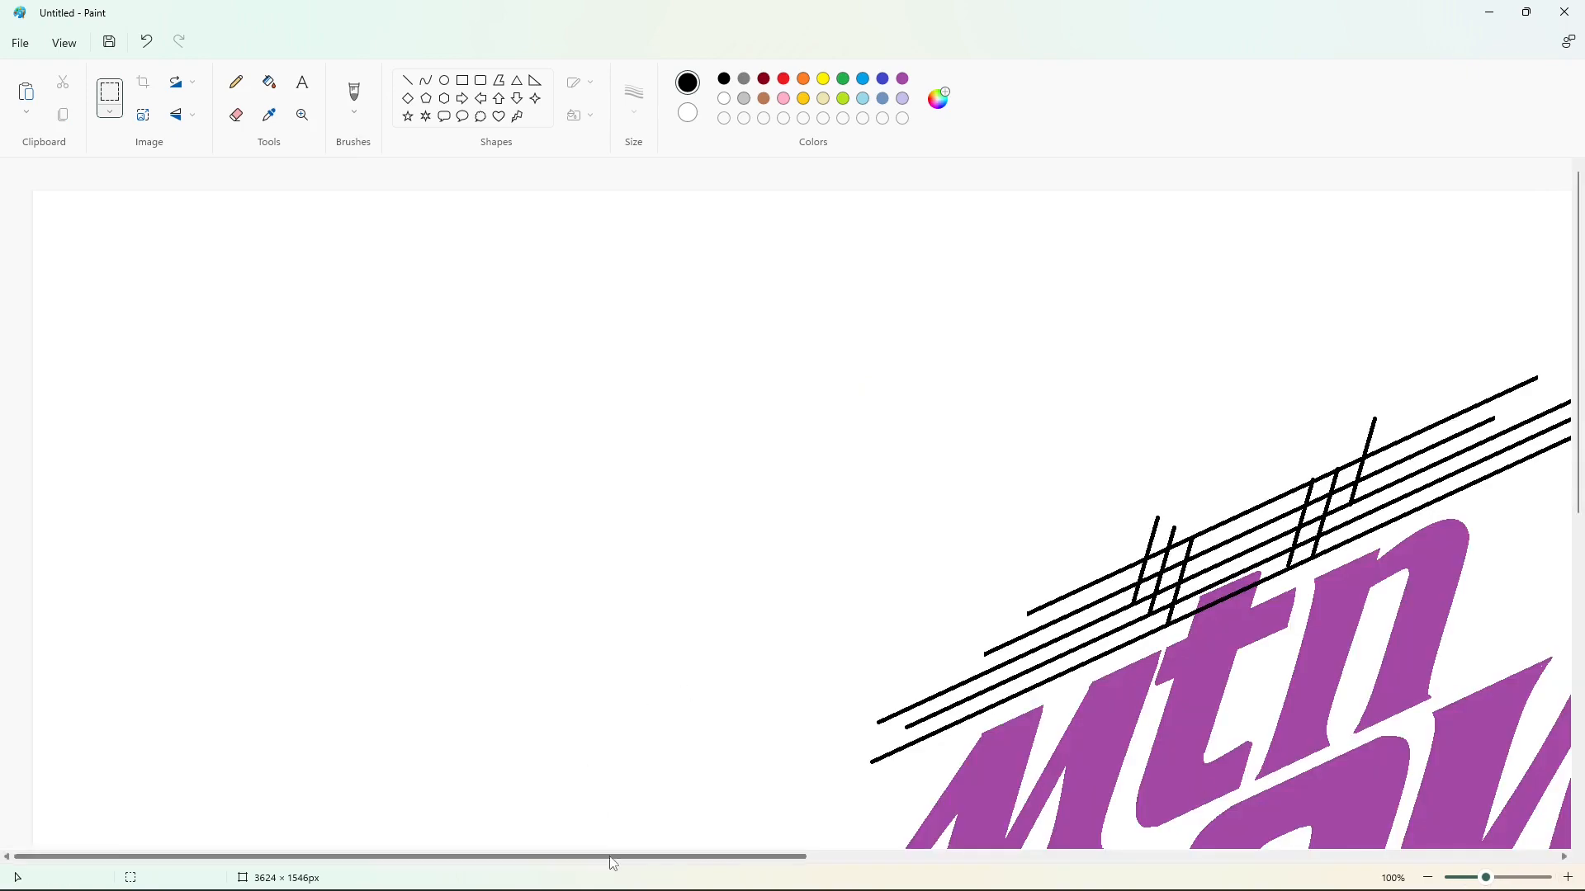
click(407, 80)
scroll(716, 643, down, 3)
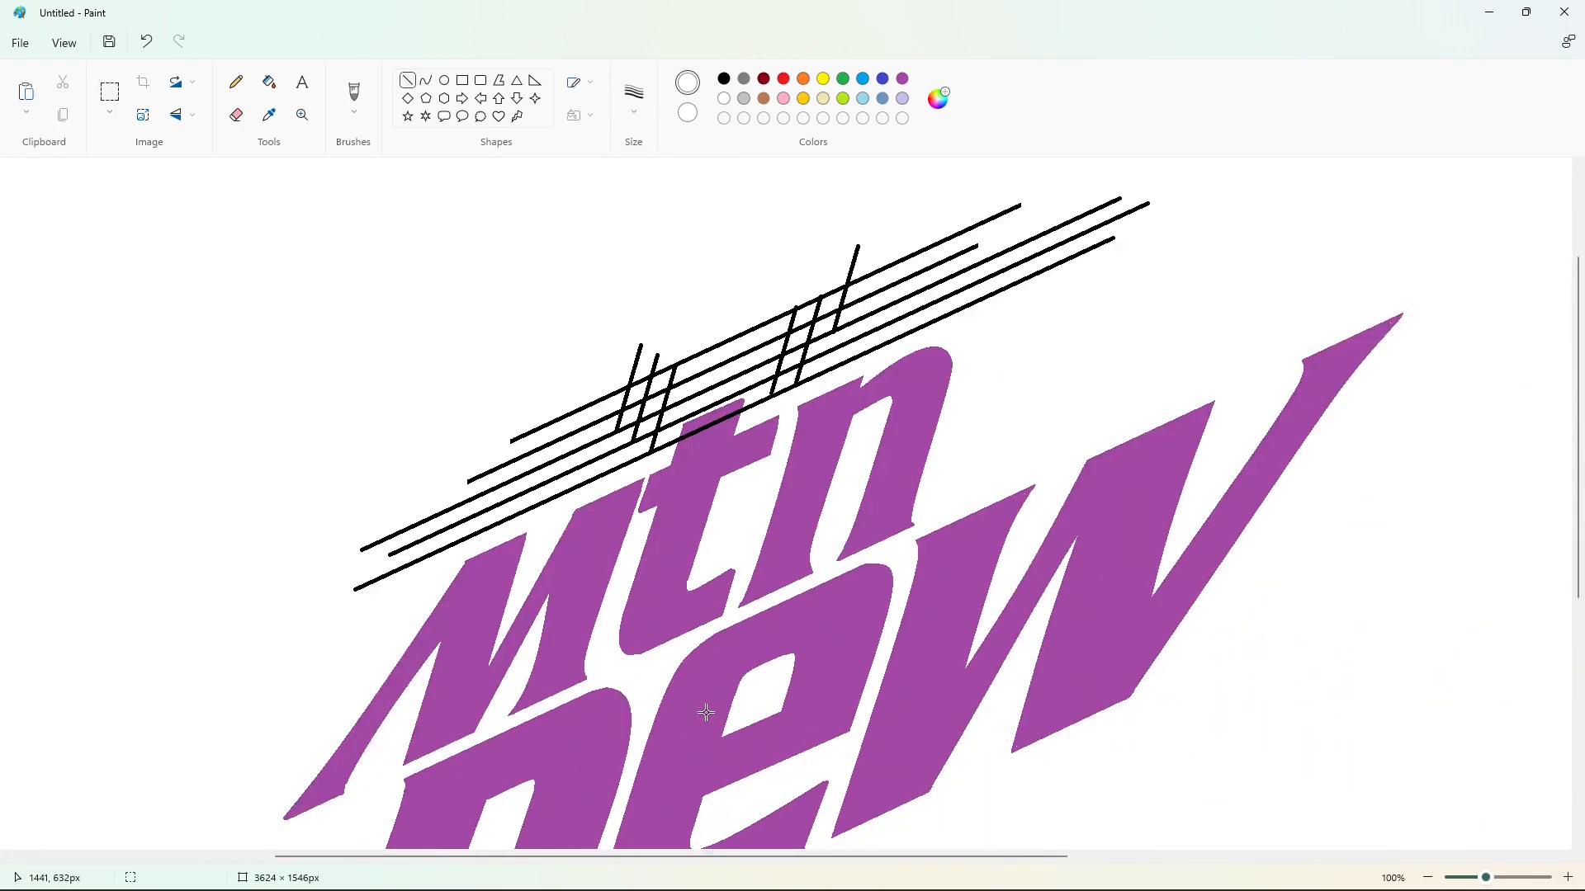
drag(756, 856, 838, 857)
scroll(842, 594, up, 3)
click(882, 78)
click(269, 82)
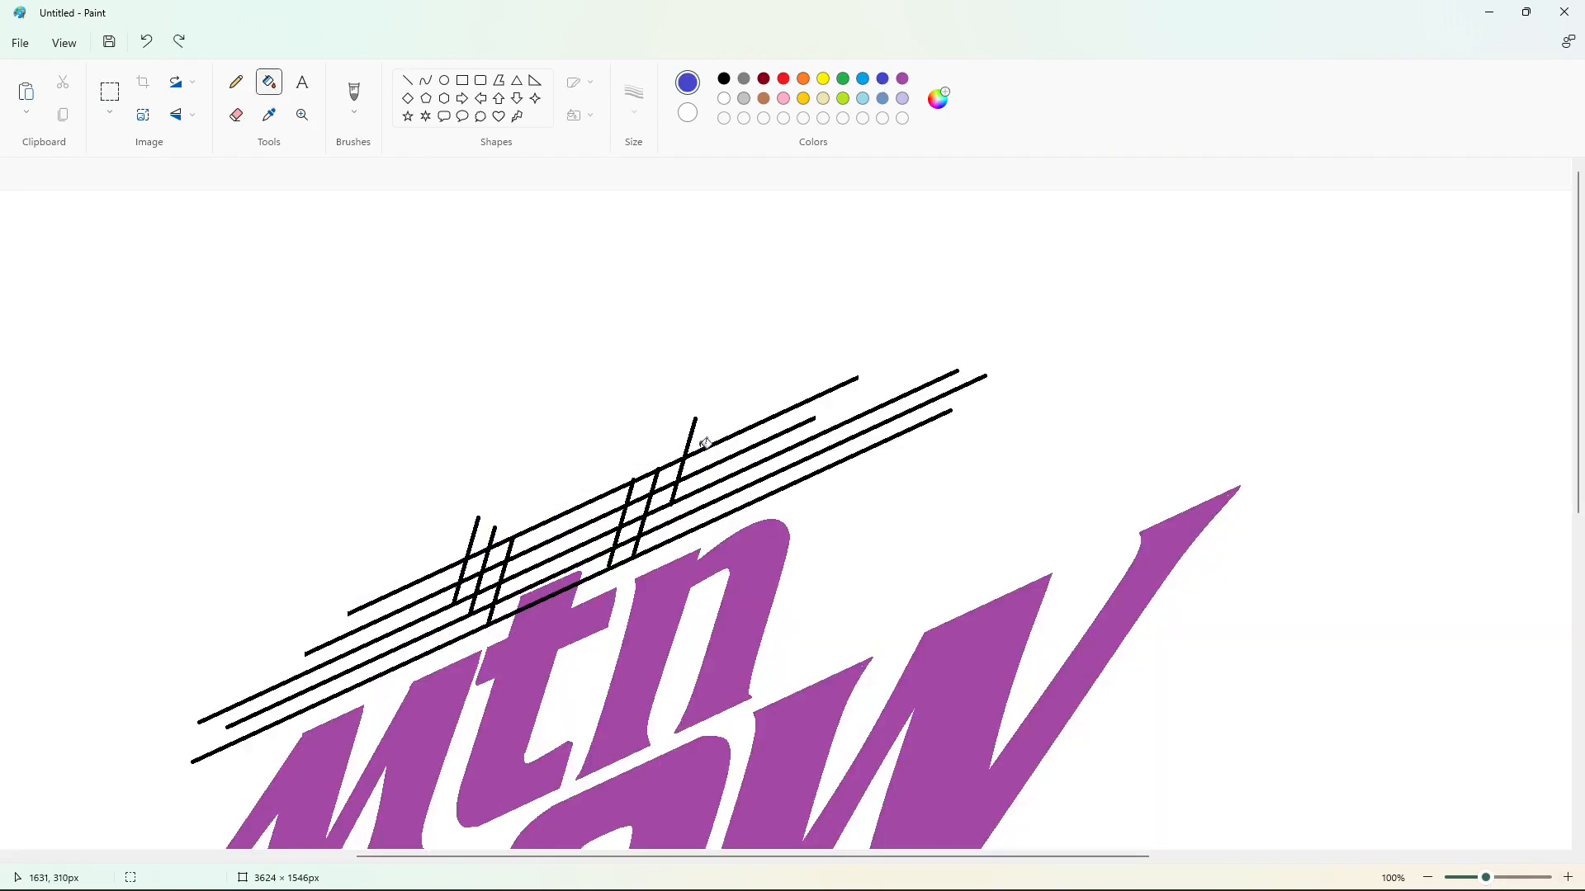
click(711, 441)
Paste a copy of the black slanted line directly along the upper side of the topmost blue line
key(ctrl+v)
drag(255, 371, 599, 470)
key(Down)
key(Down)
key(Down)
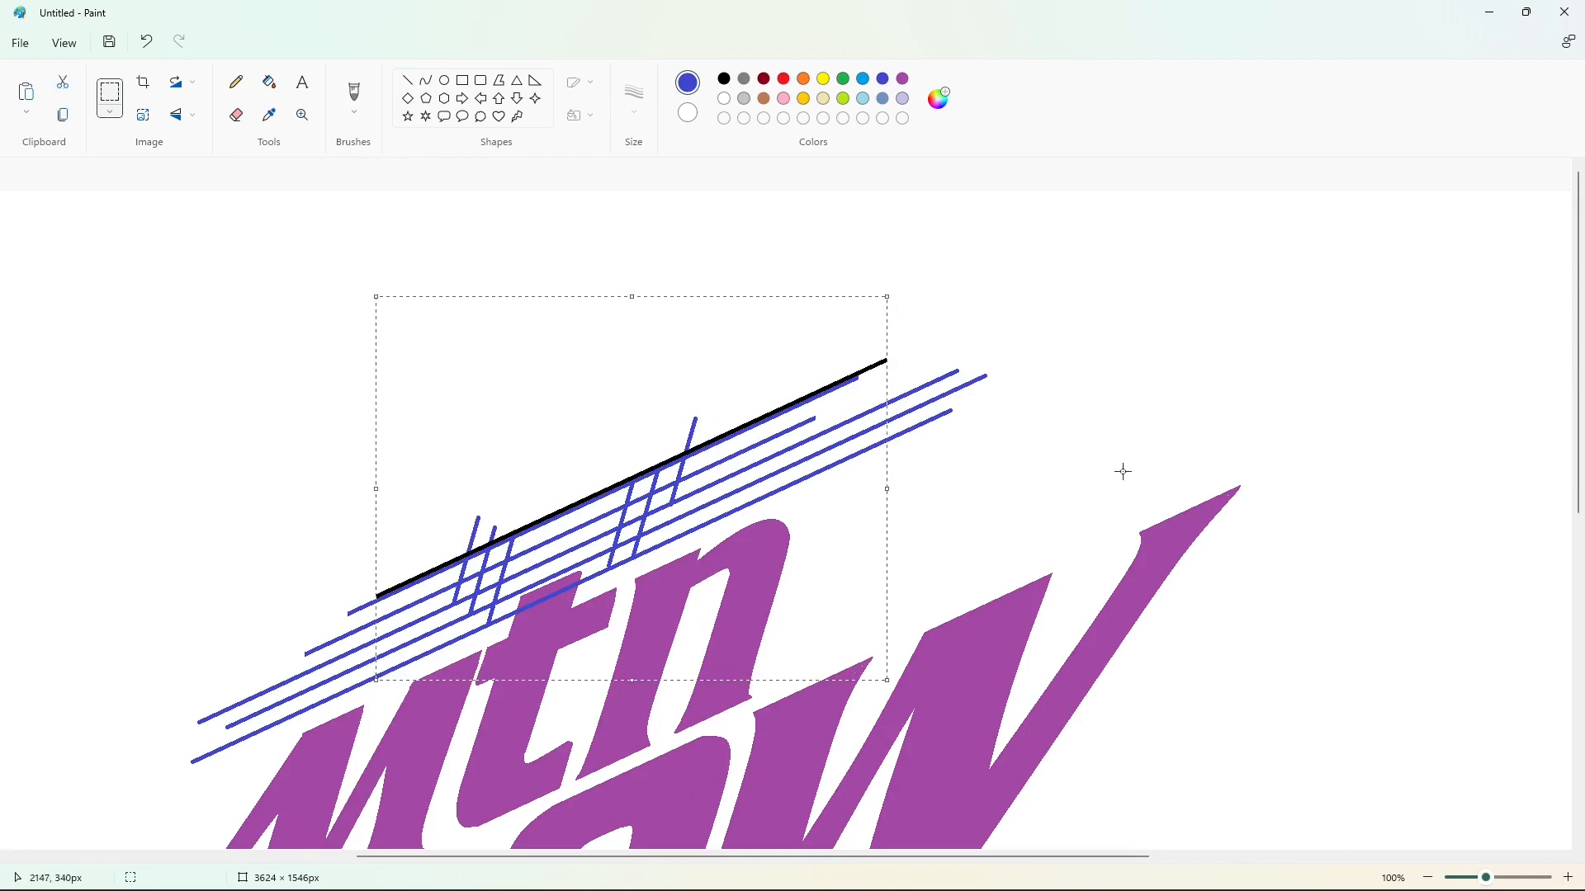
click(580, 213)
Fill the pasted line and the short lines' ends protruding above it with white, and recolor the remaining line grid black
click(269, 81)
click(724, 99)
click(714, 439)
click(692, 430)
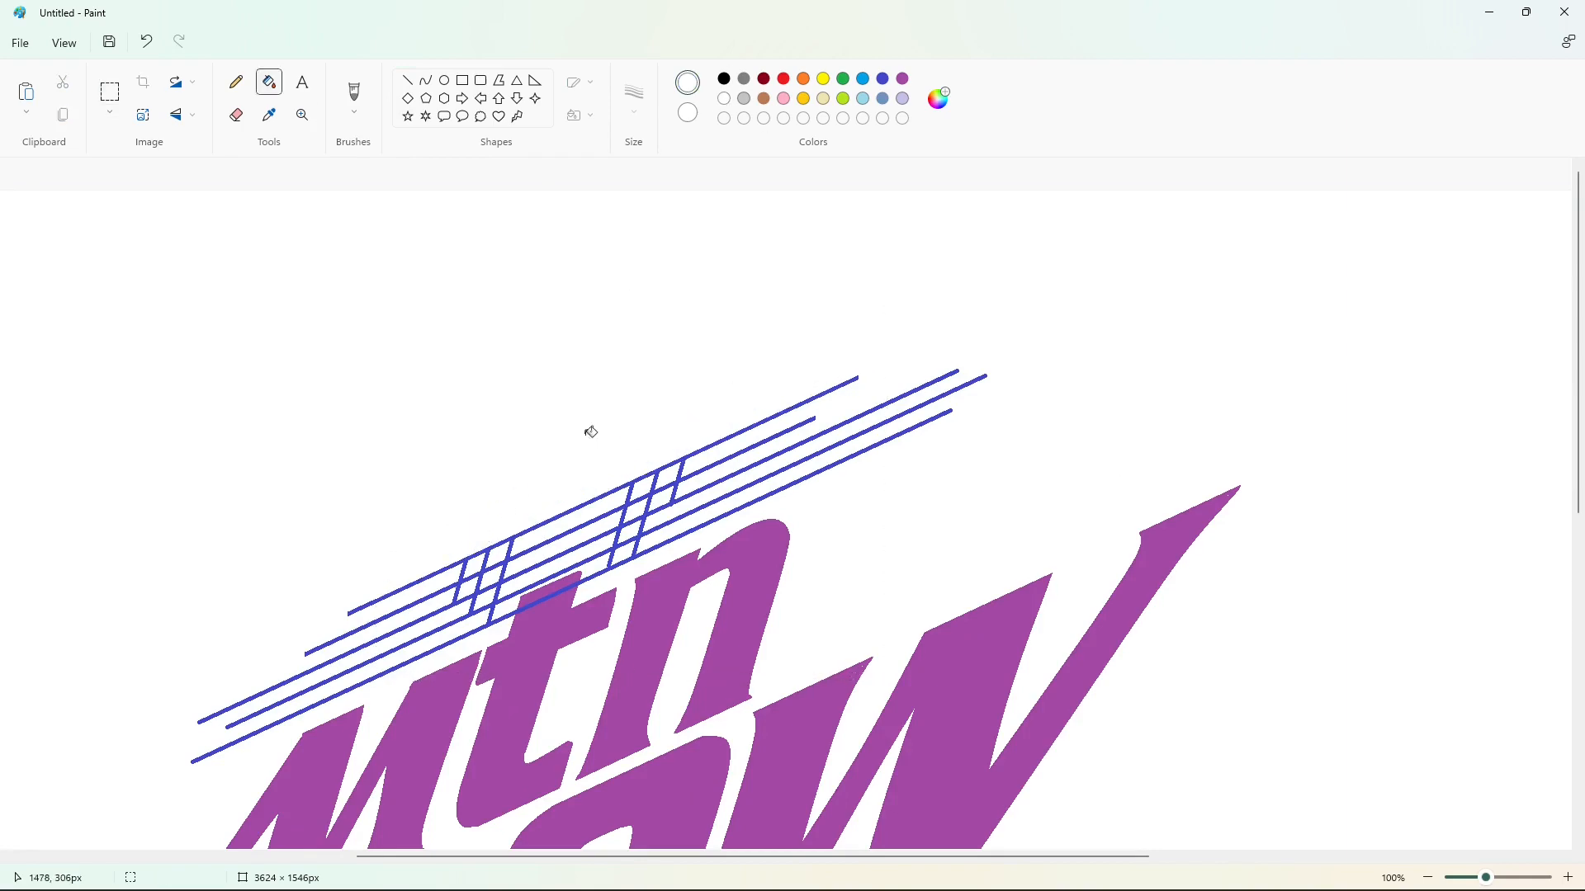
click(723, 440)
Copy the short steep line from the empty area below the W
scroll(966, 487, down, 6)
scroll(992, 675, right, 6)
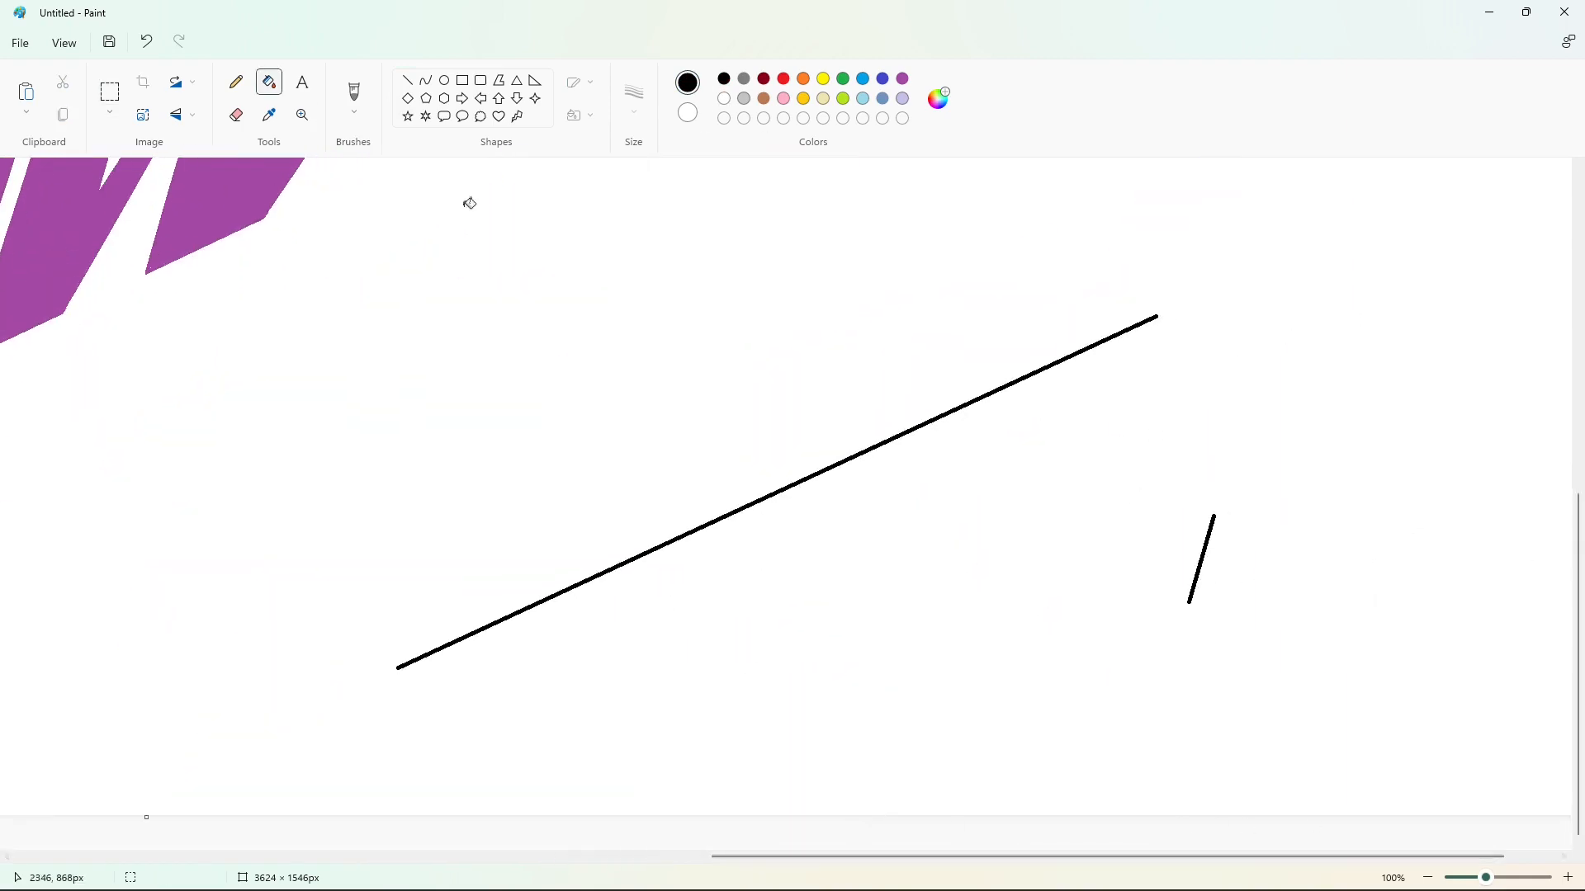
click(110, 92)
drag(1056, 419, 1307, 686)
click(1125, 687)
Recolor the line grid above Mtn blue and paste the short line against the outer side of its leftmost short line
drag(925, 857, 507, 861)
scroll(495, 578, up, 3)
click(269, 82)
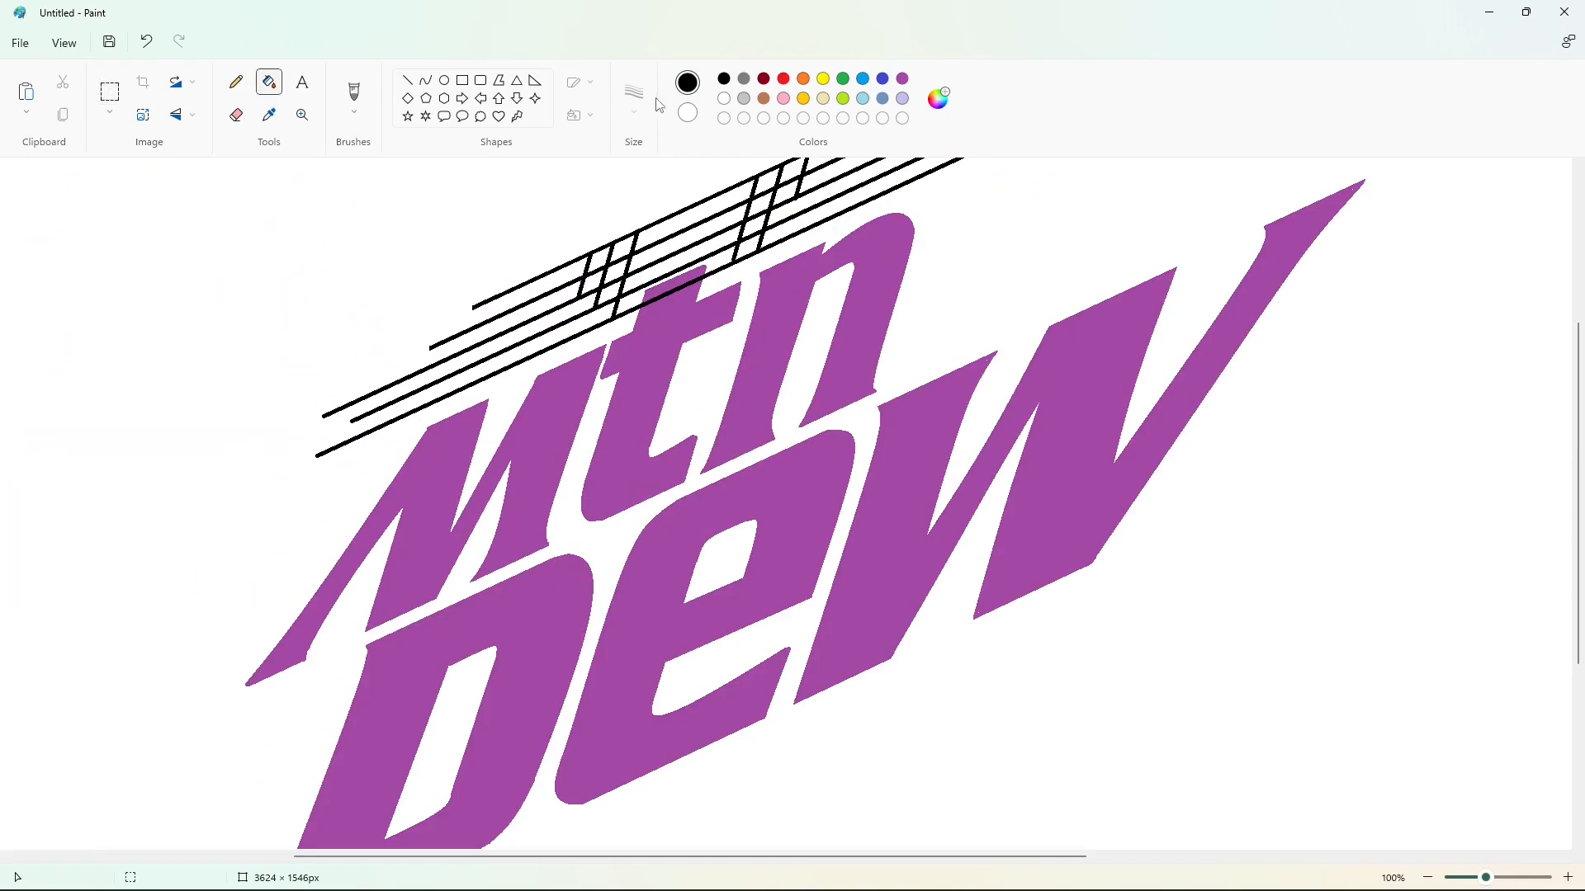
click(768, 239)
key(ctrl+v)
drag(197, 332, 606, 246)
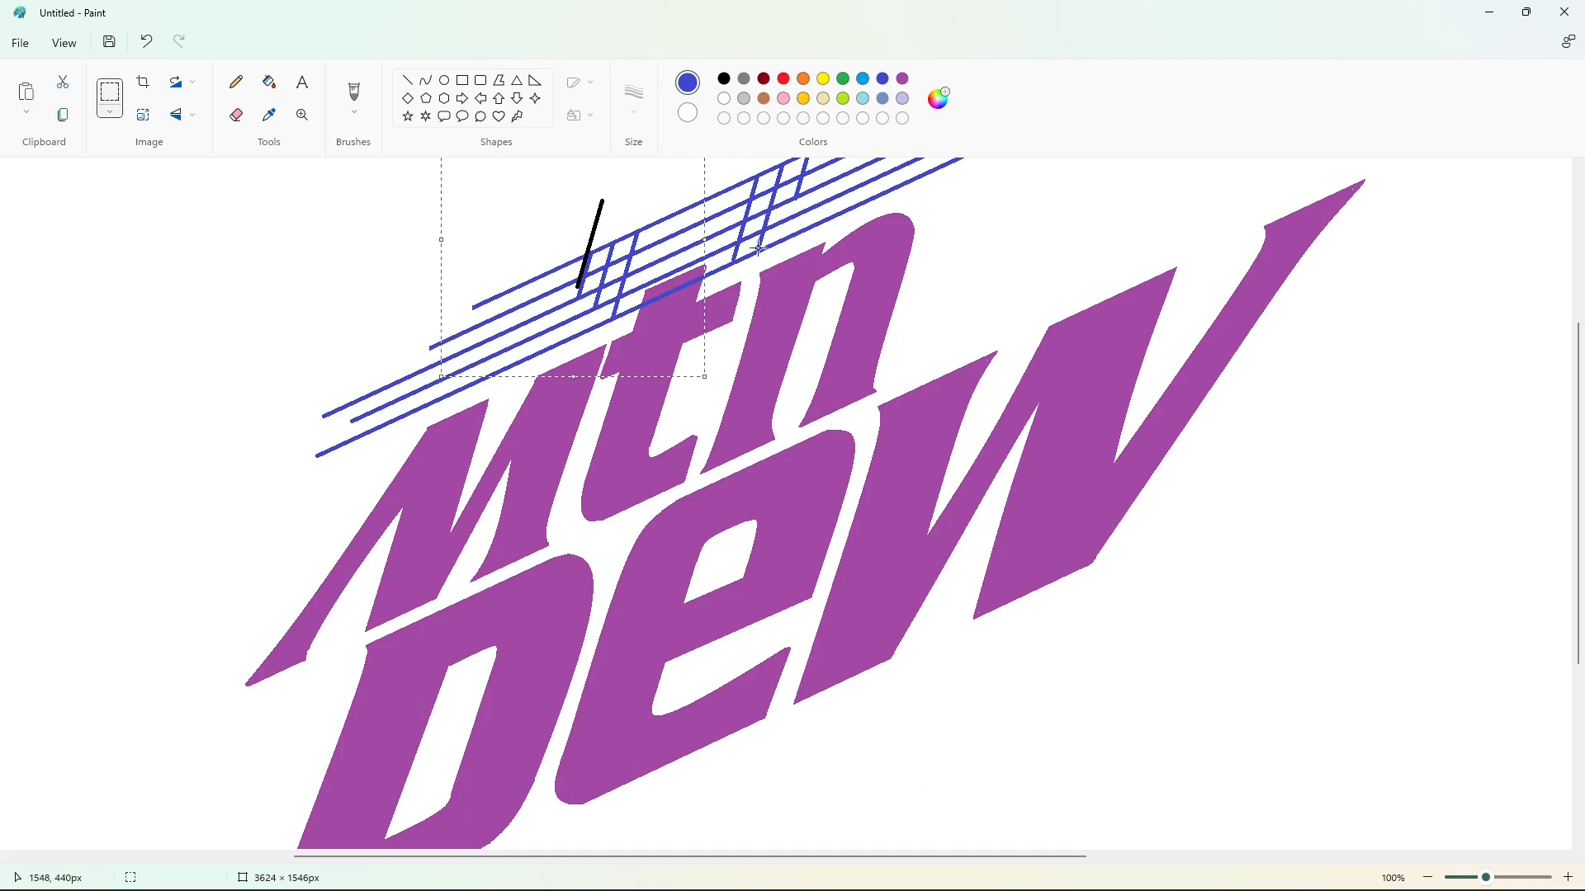
Fill the pasted short line and the ends of the two upper parallel lines beyond it with white
click(269, 81)
click(724, 98)
click(590, 245)
click(574, 283)
click(575, 260)
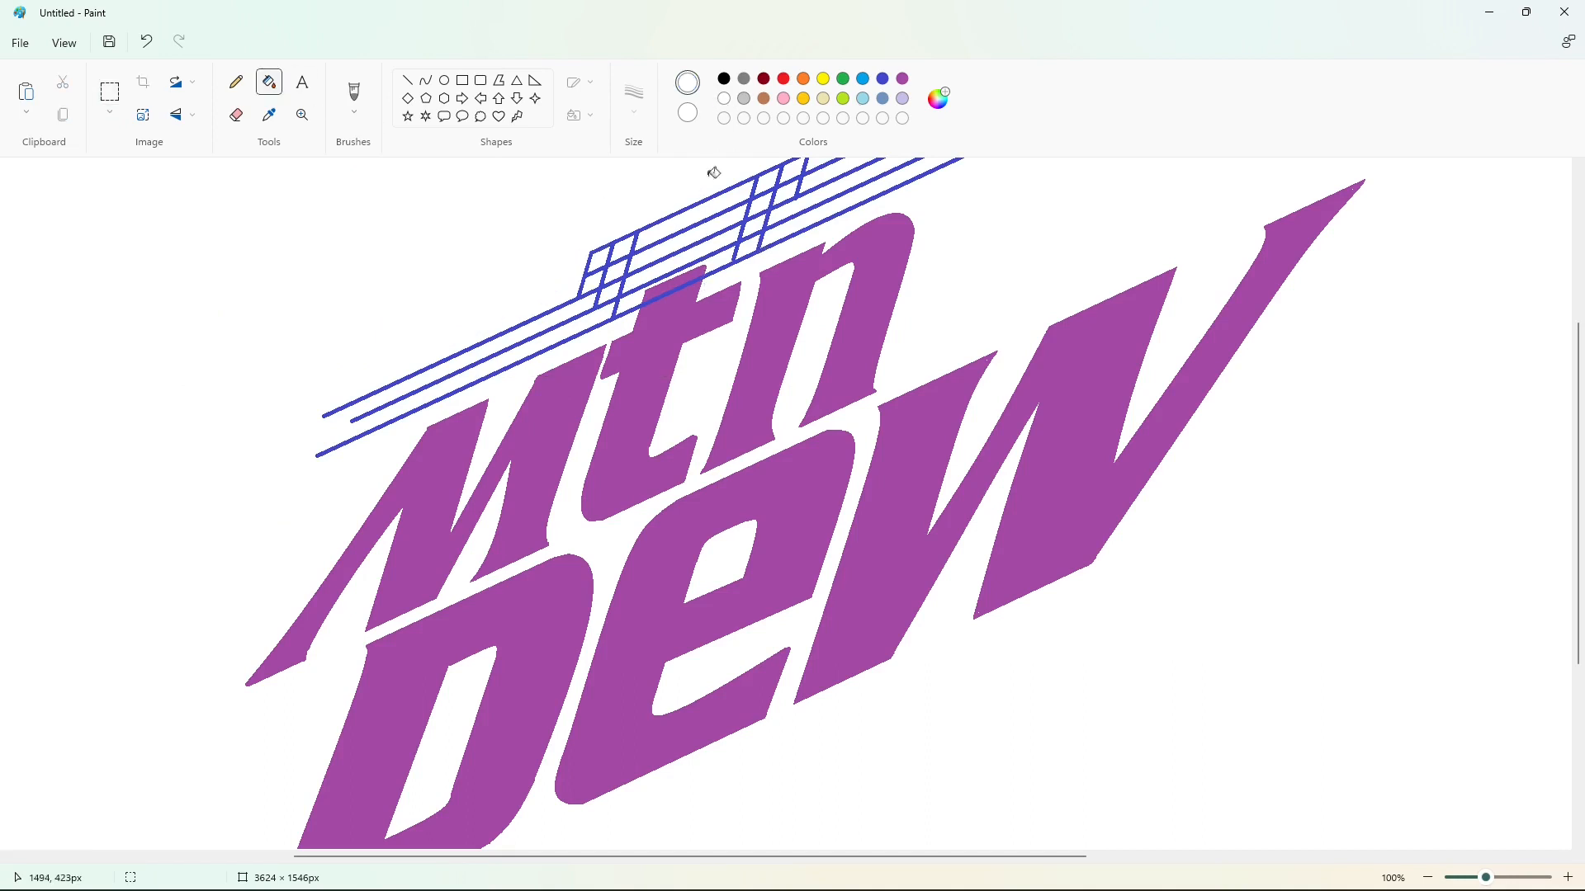
Fill the top band of the line grid above Mtn with blue
click(882, 79)
click(684, 224)
scroll(793, 357, up, 2)
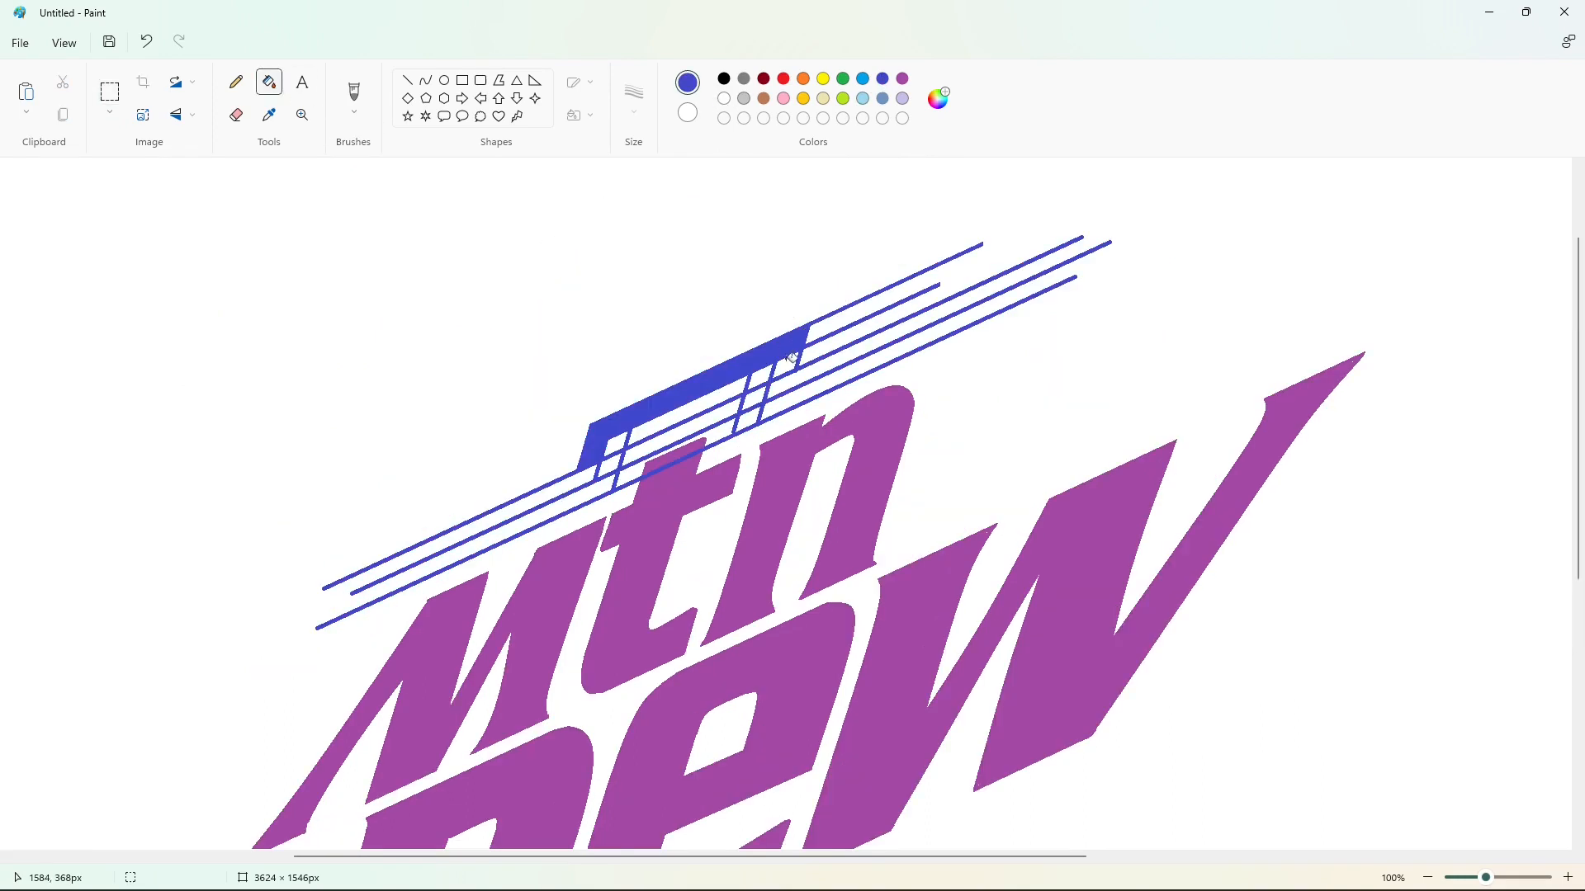
Paste the short steep line against the blue band's outer upper end and fill it and the top line's overhang beyond it with white
key(ctrl+v)
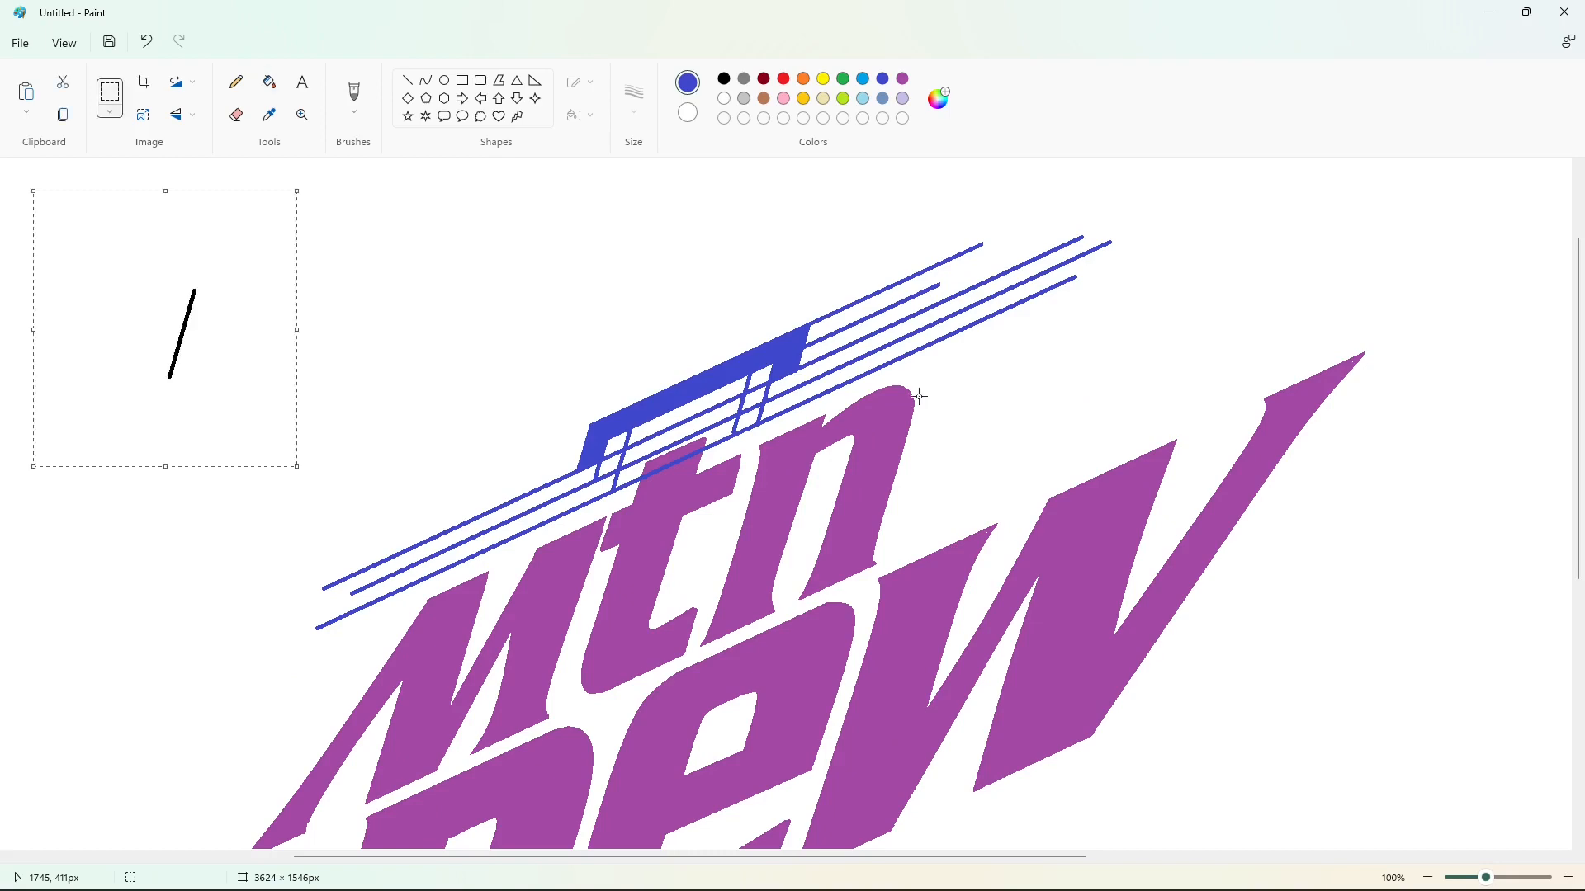
drag(181, 334, 820, 315)
click(325, 170)
click(269, 82)
click(724, 98)
click(829, 283)
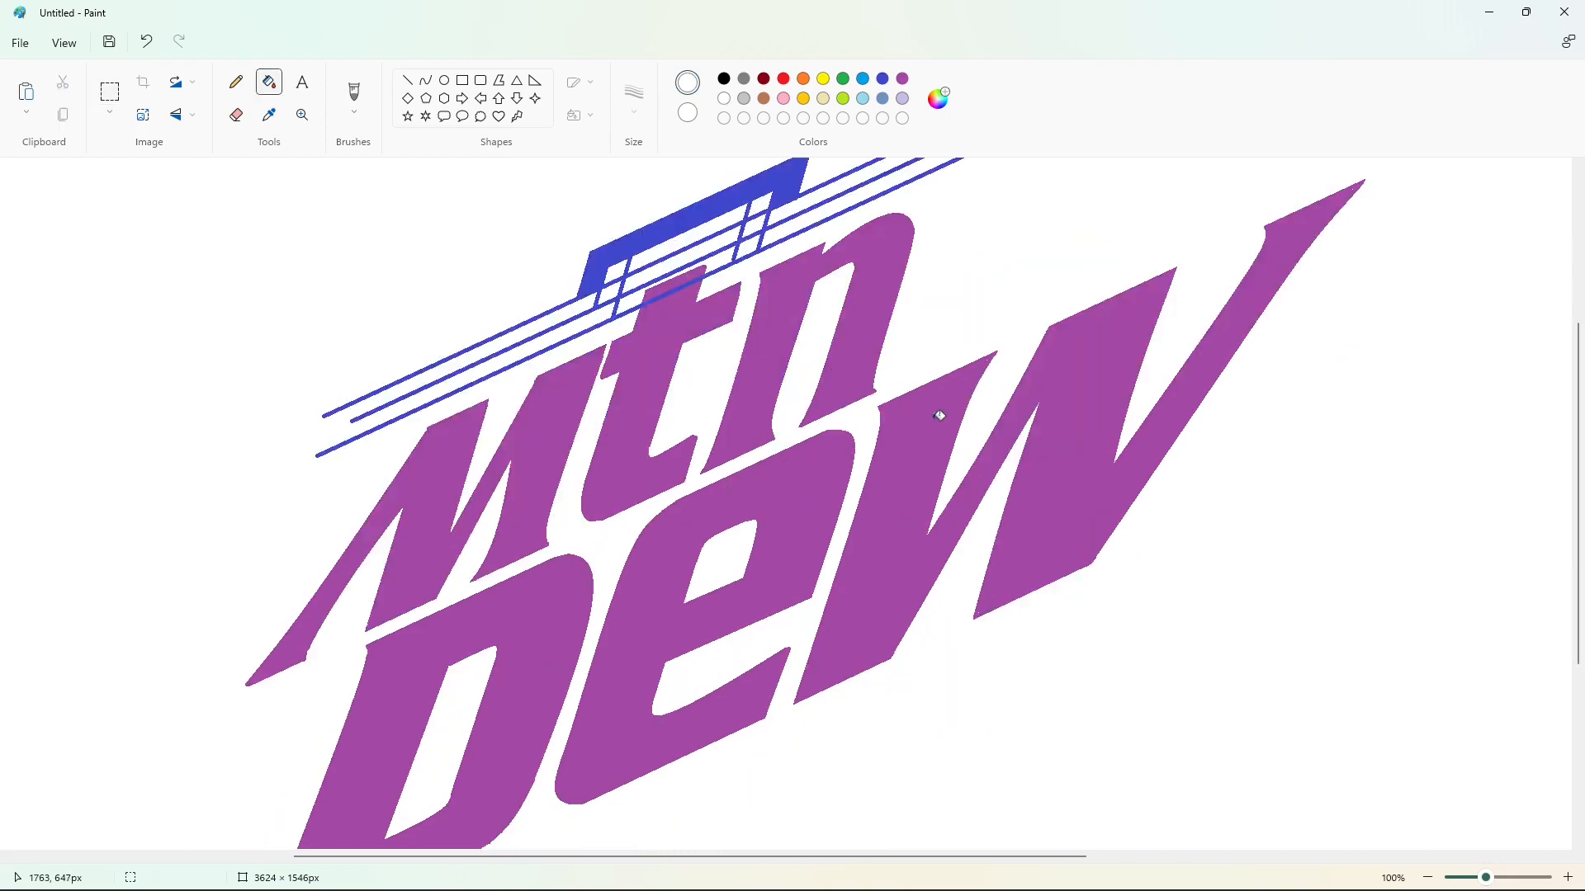
Copy a short piece of the steep construction line from the empty canvas area below the W
scroll(1025, 602, down, 6)
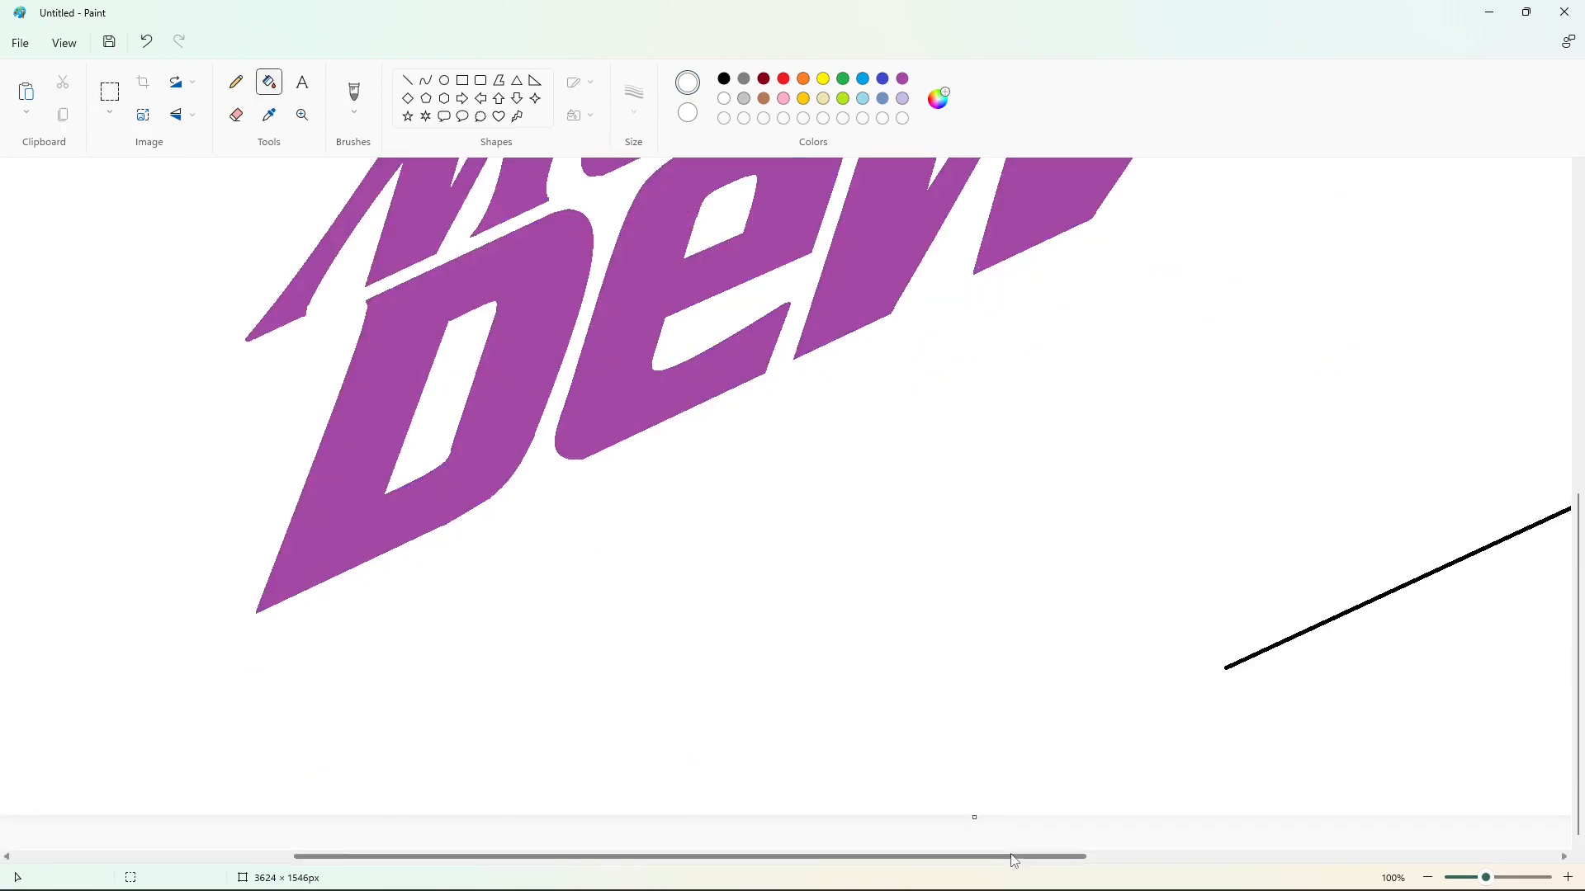
drag(1010, 857, 1367, 857)
click(110, 92)
drag(1307, 492, 1384, 609)
click(1222, 685)
drag(846, 855, 601, 855)
scroll(665, 619, up, 6)
Paste the steep piece beside each of the two inner short lines, across the middle parallel line, to cut out the stretch between them
key(ctrl+v)
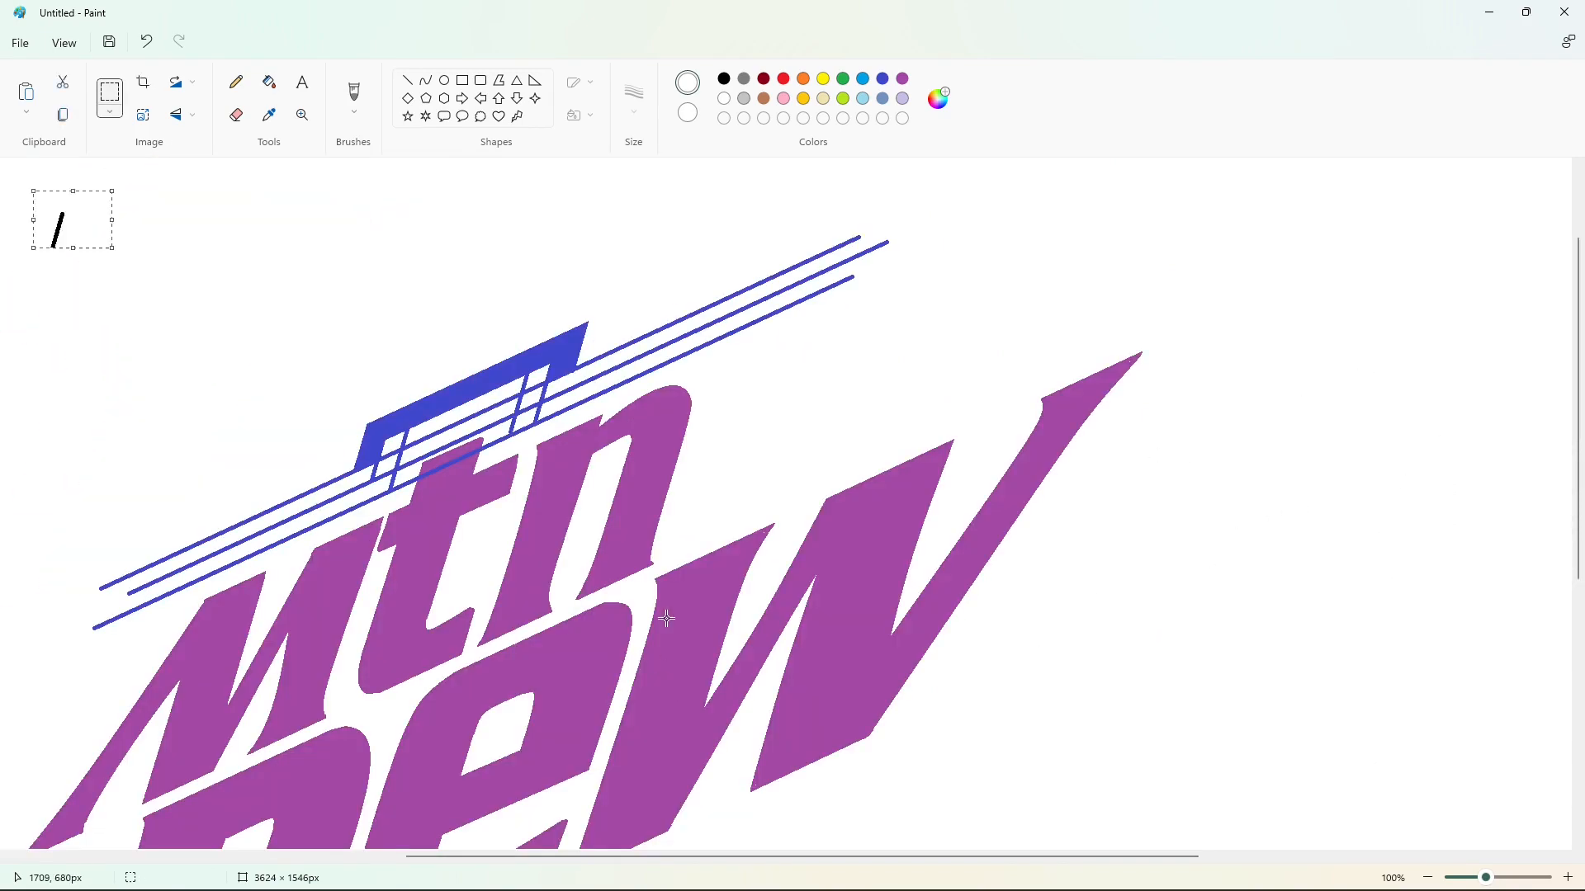
drag(66, 224, 415, 451)
key(ctrl+v)
drag(60, 227, 521, 404)
click(672, 396)
click(269, 82)
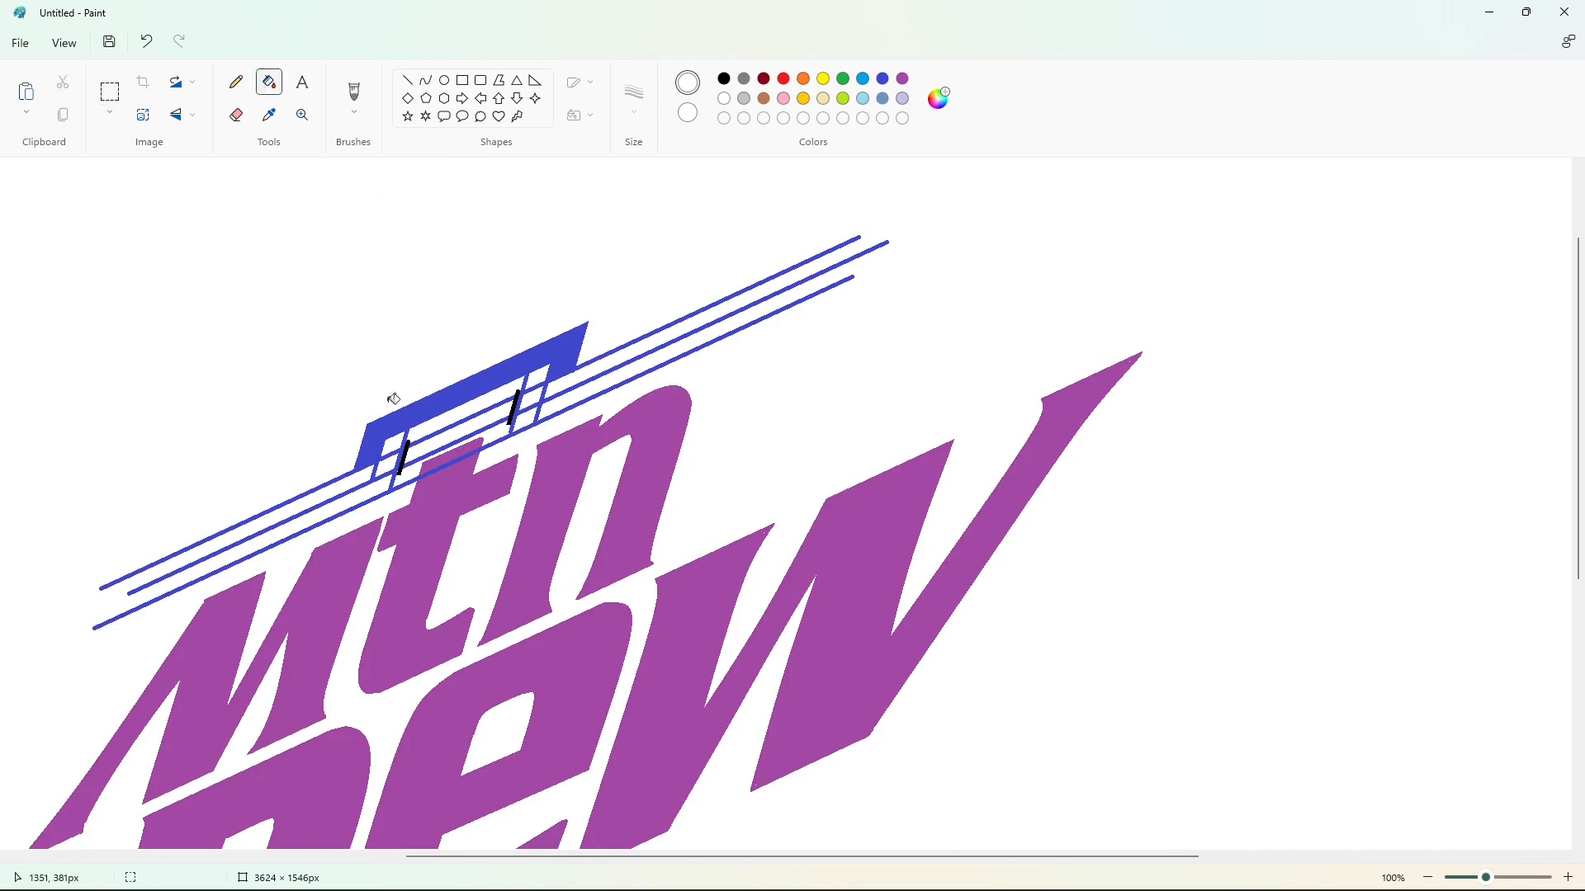
Paste the steep piece beside the lower ends of both inner short lines and fill the pieces and the bottom line between them with white
key(ctrl+v)
drag(59, 229, 404, 477)
key(ctrl+v)
drag(59, 230, 528, 421)
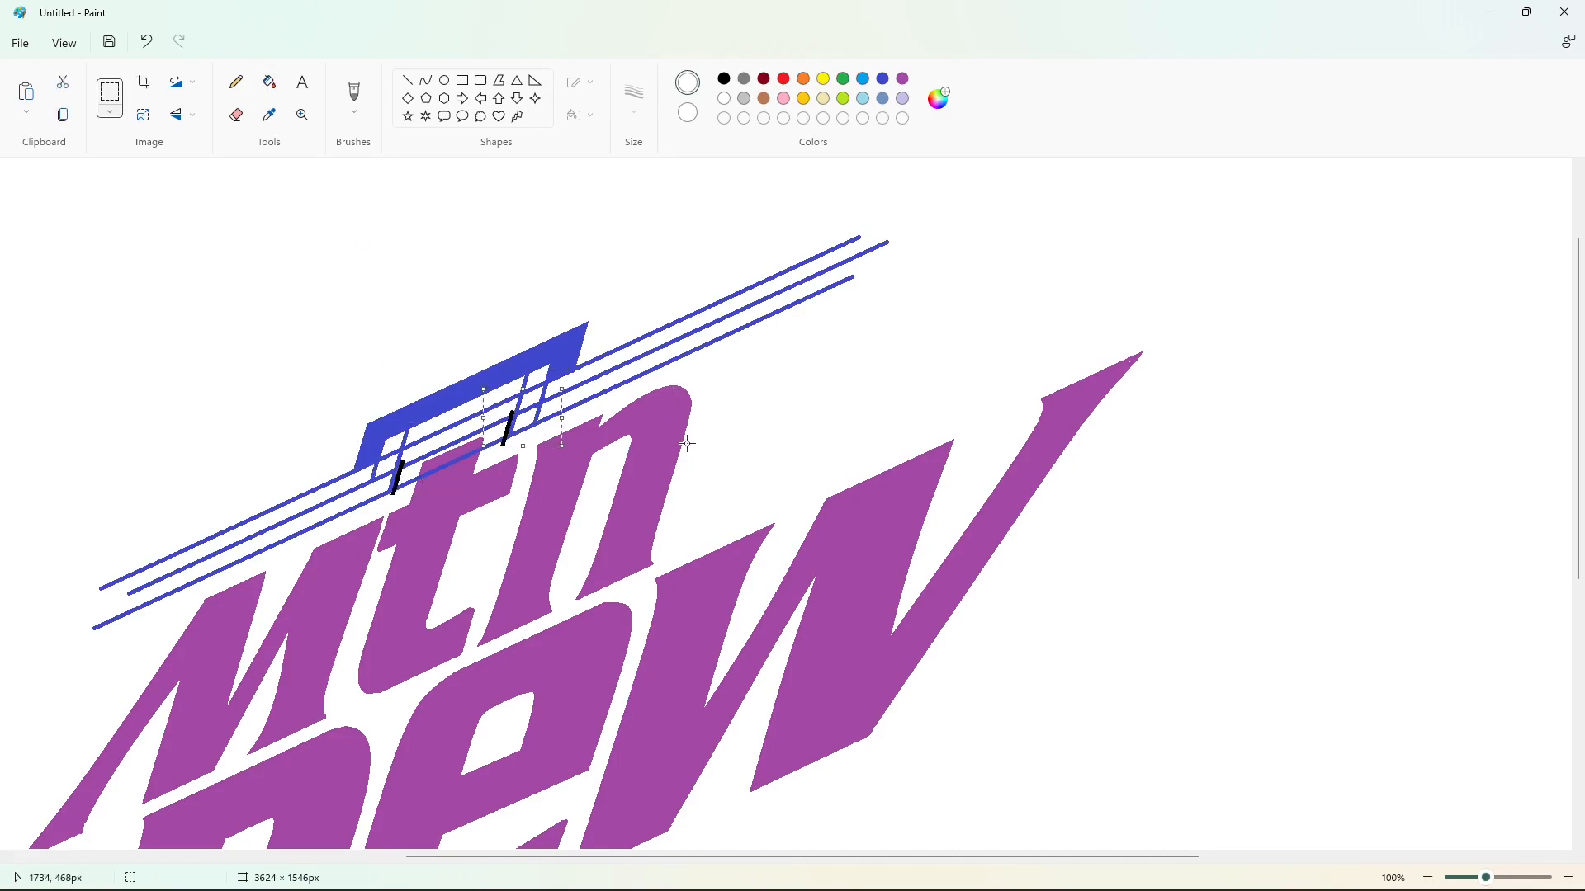
click(269, 82)
click(506, 417)
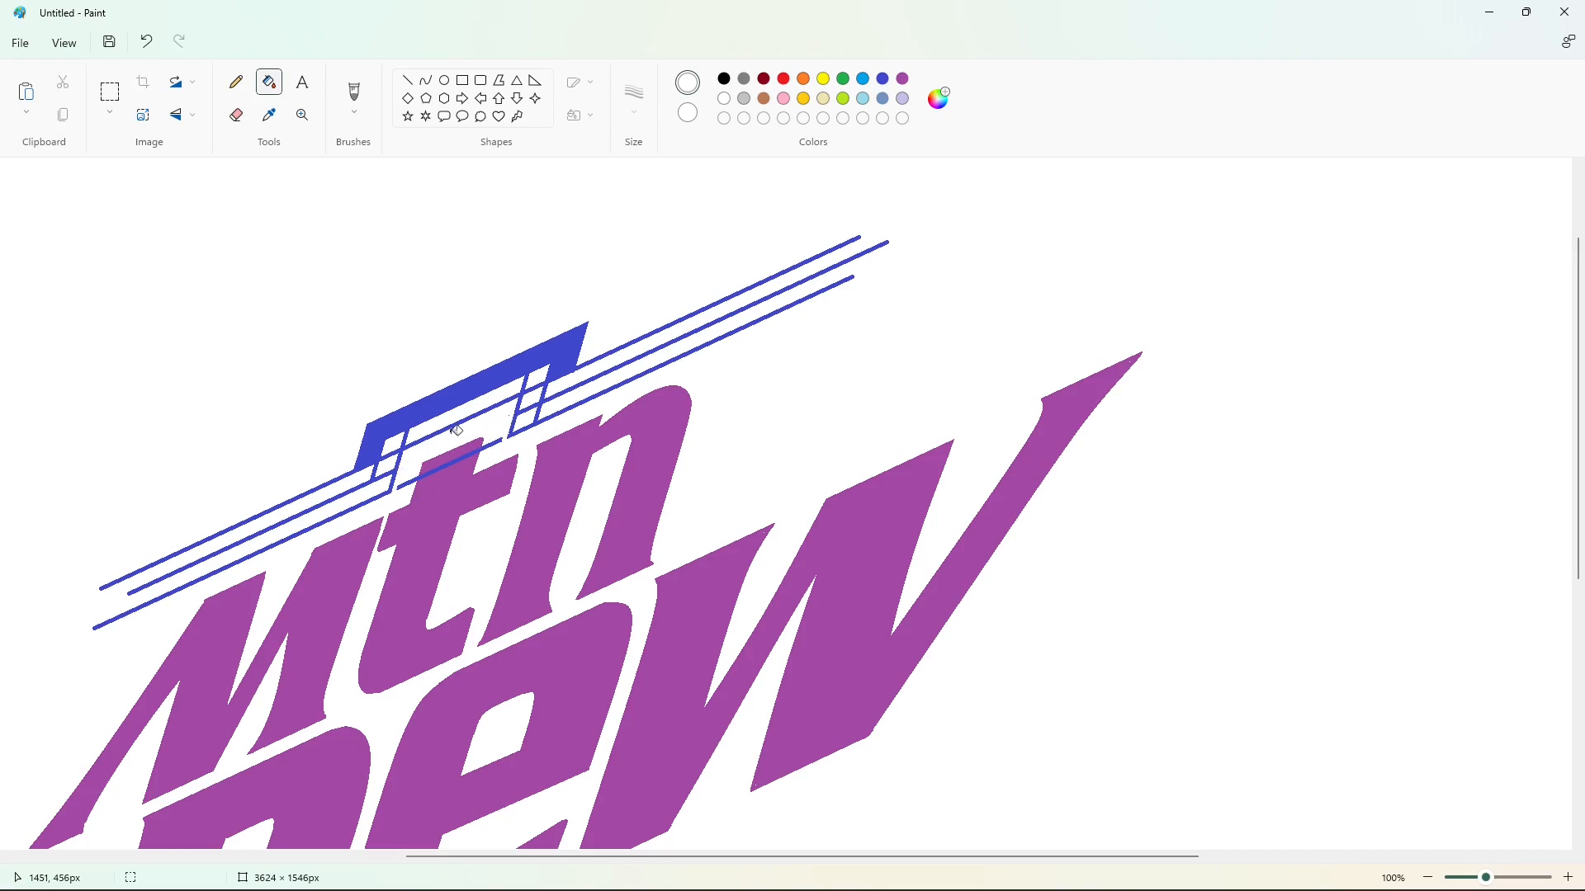
click(436, 467)
Close the gap across the top of the t with a purple line and purple fill
click(407, 80)
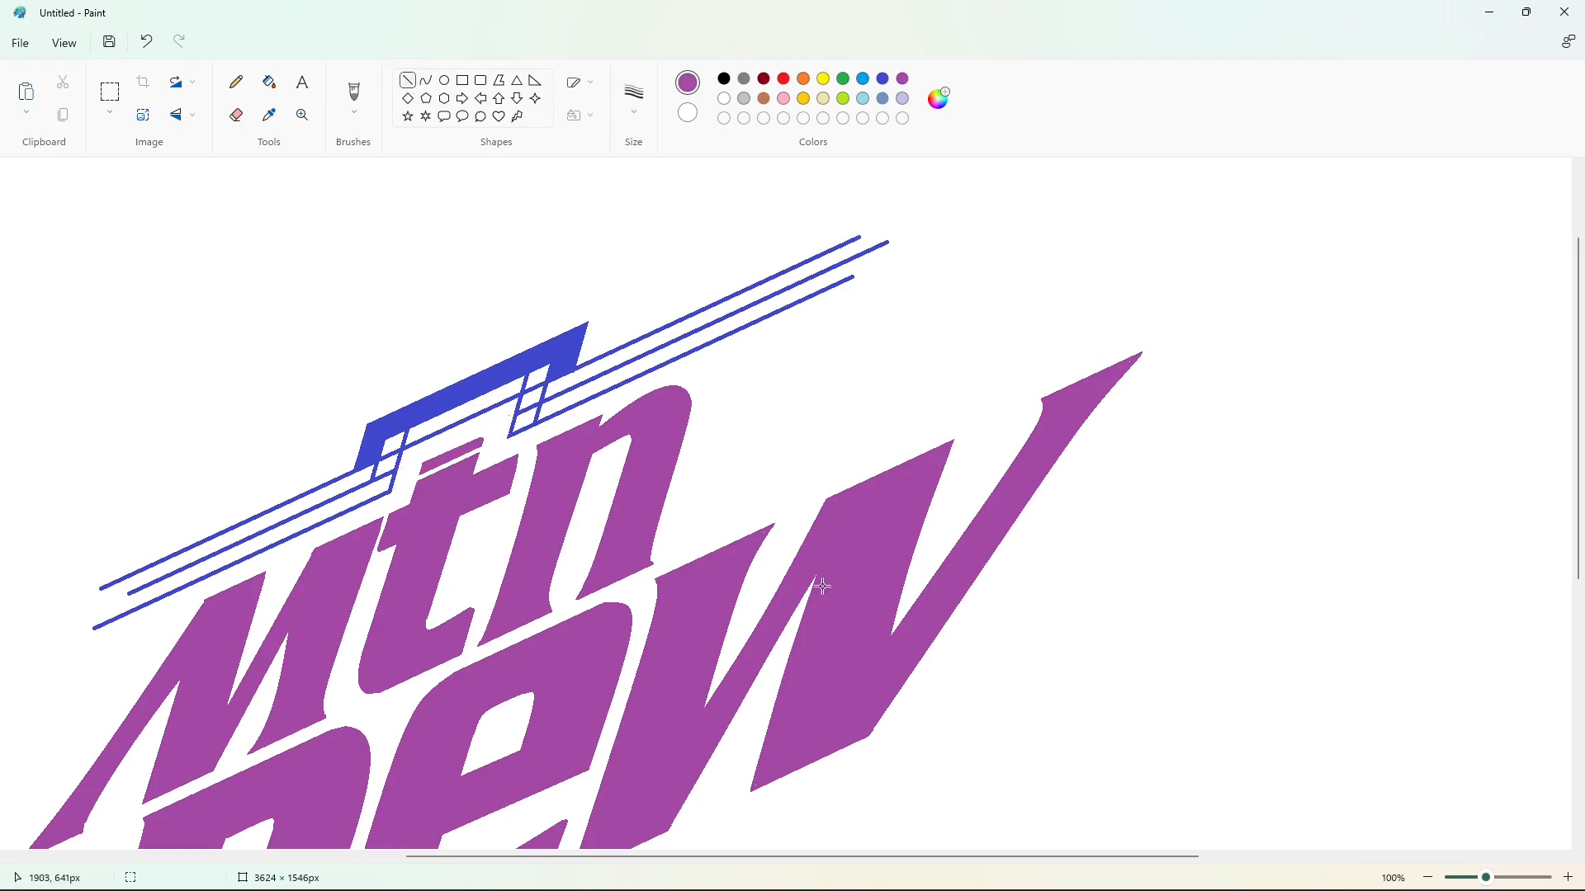
mouse_move(795, 856)
mouse_down()
mouse_move(1068, 839)
mouse_move(836, 797)
mouse_up()
drag(347, 467, 337, 492)
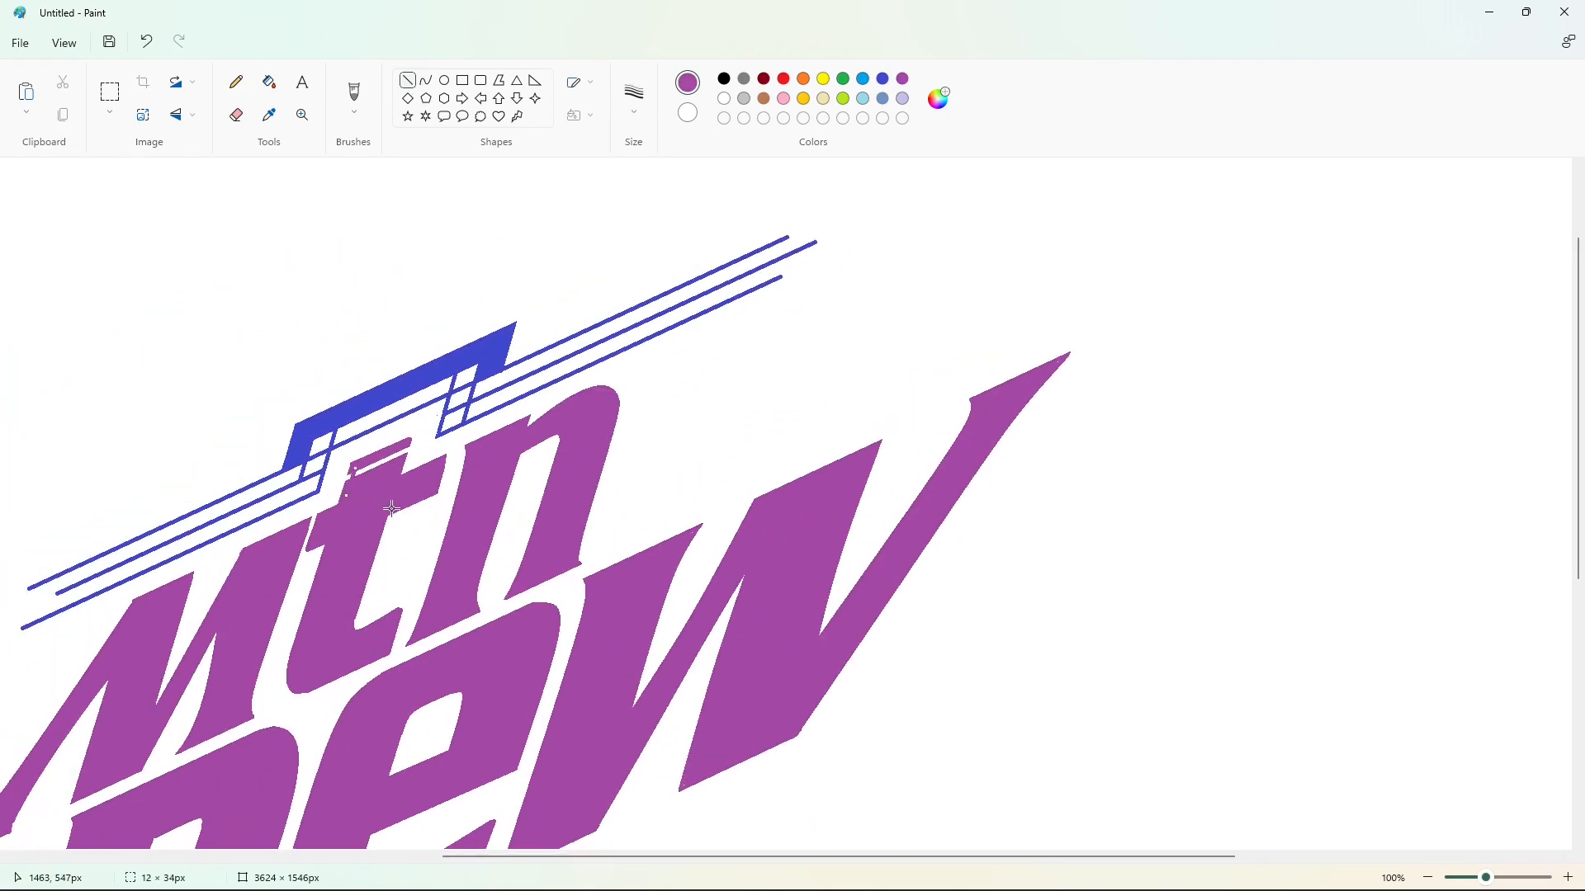
click(269, 82)
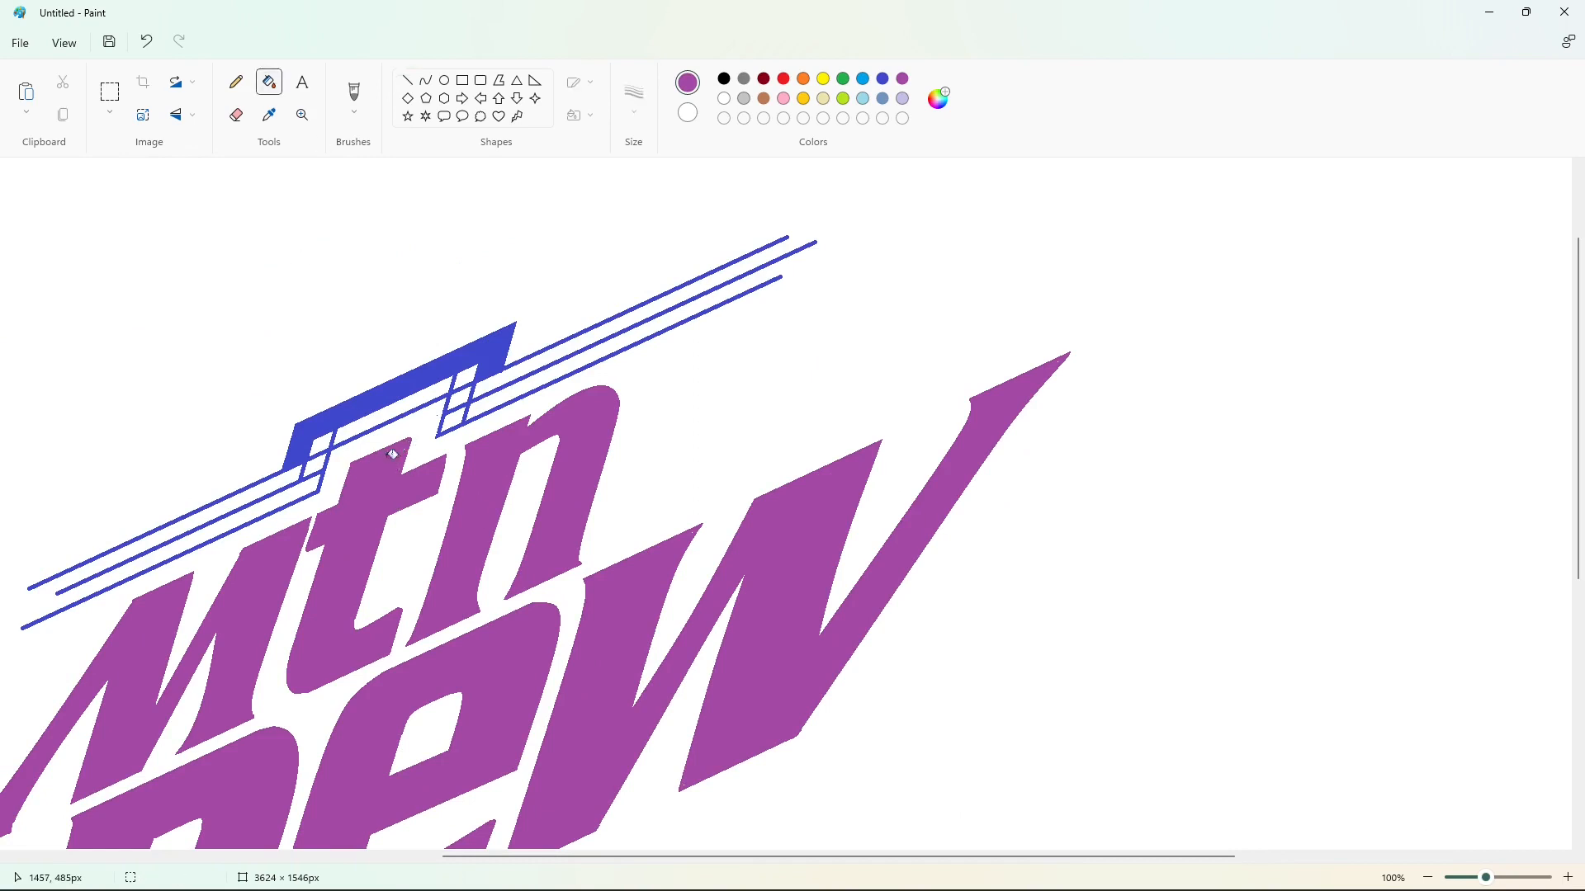
Paste the short steep piece along the inner side of each of the band's two outer short lines
key(ctrl+v)
drag(67, 219, 319, 458)
click(461, 458)
key(ctrl+v)
drag(63, 229, 474, 393)
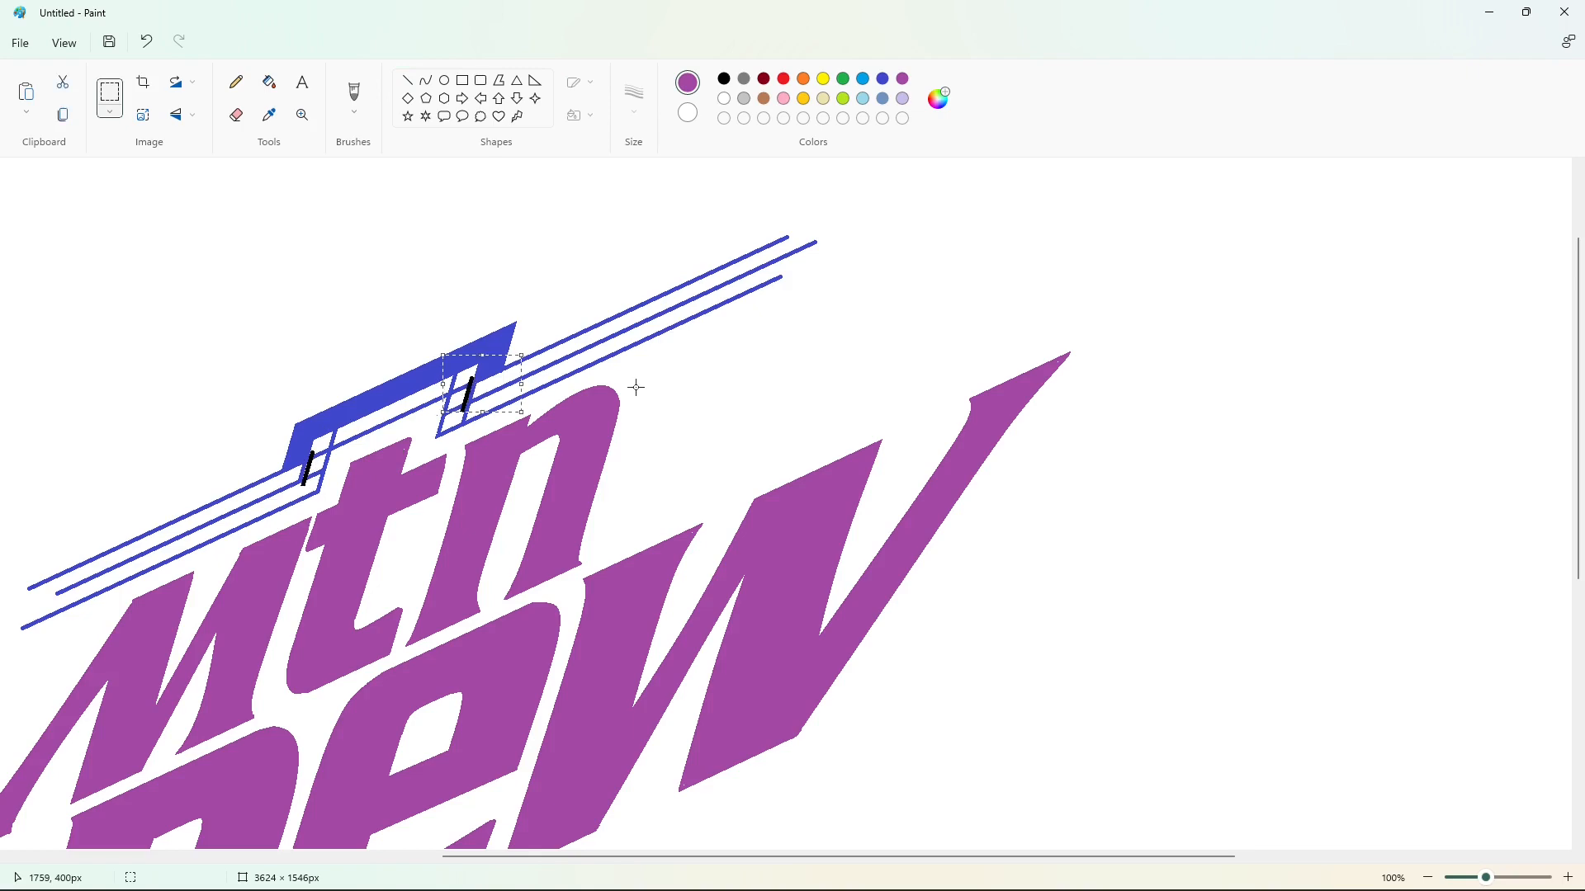
click(629, 388)
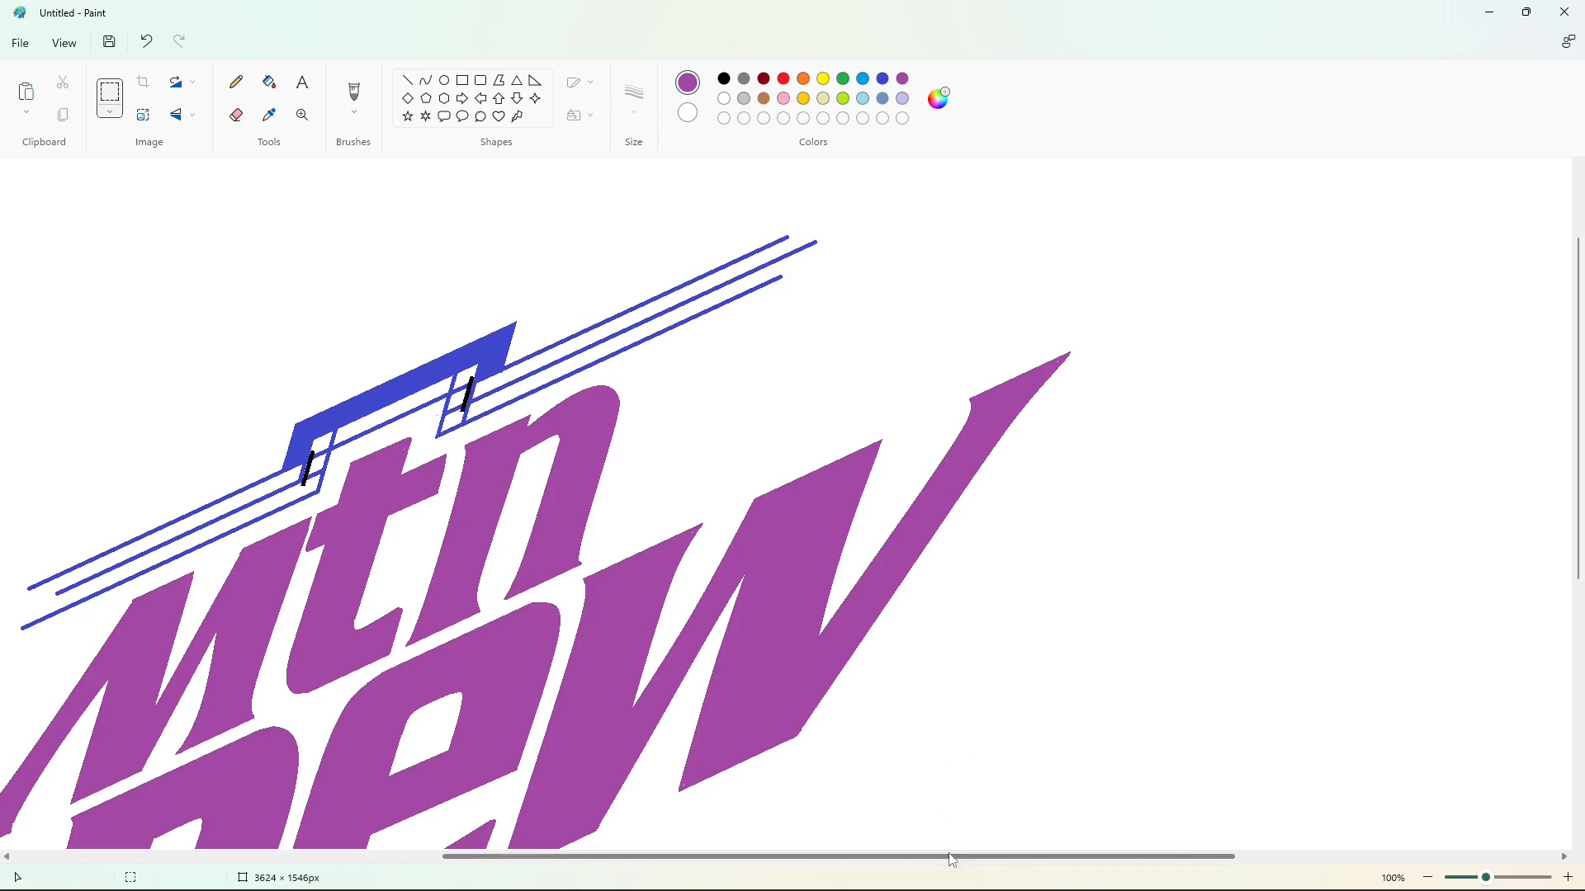
Copy a piece of the long slanted construction line and paste it along the underside of the blue band
drag(951, 858, 1273, 857)
scroll(640, 567, down, 3)
drag(637, 573, 822, 661)
click(932, 735)
drag(1115, 857, 705, 858)
scroll(705, 688, up, 3)
key(ctrl+v)
drag(66, 228, 519, 421)
click(853, 411)
Fill the black line pieces pasted along the underside and inner ends of the band with white
scroll(850, 552, up, 2)
click(724, 98)
scroll(577, 496, down, 2)
click(269, 81)
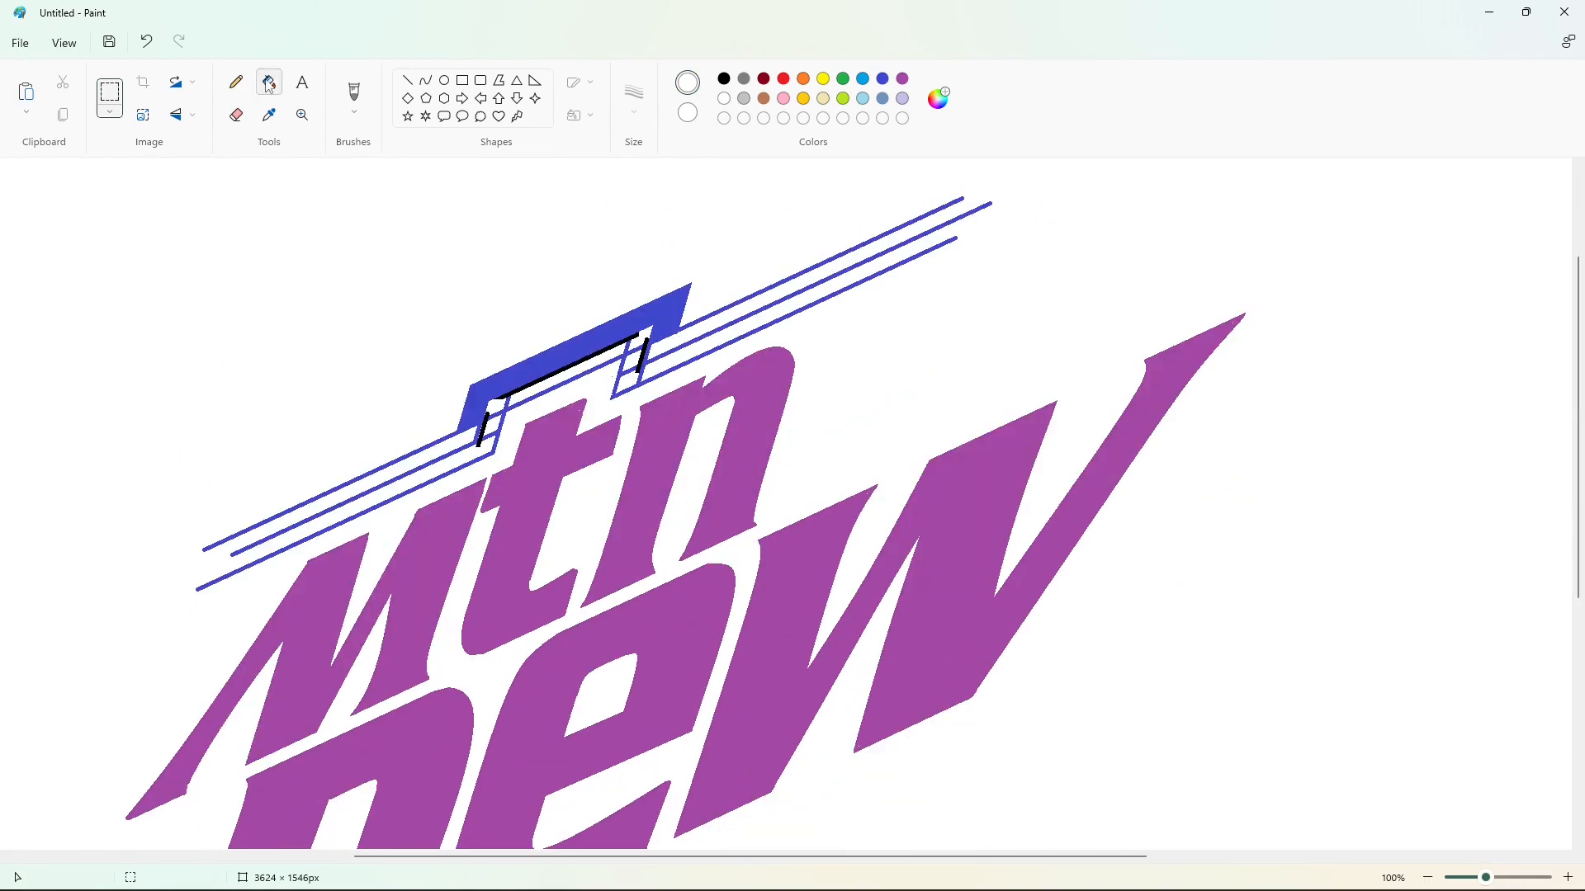
click(503, 400)
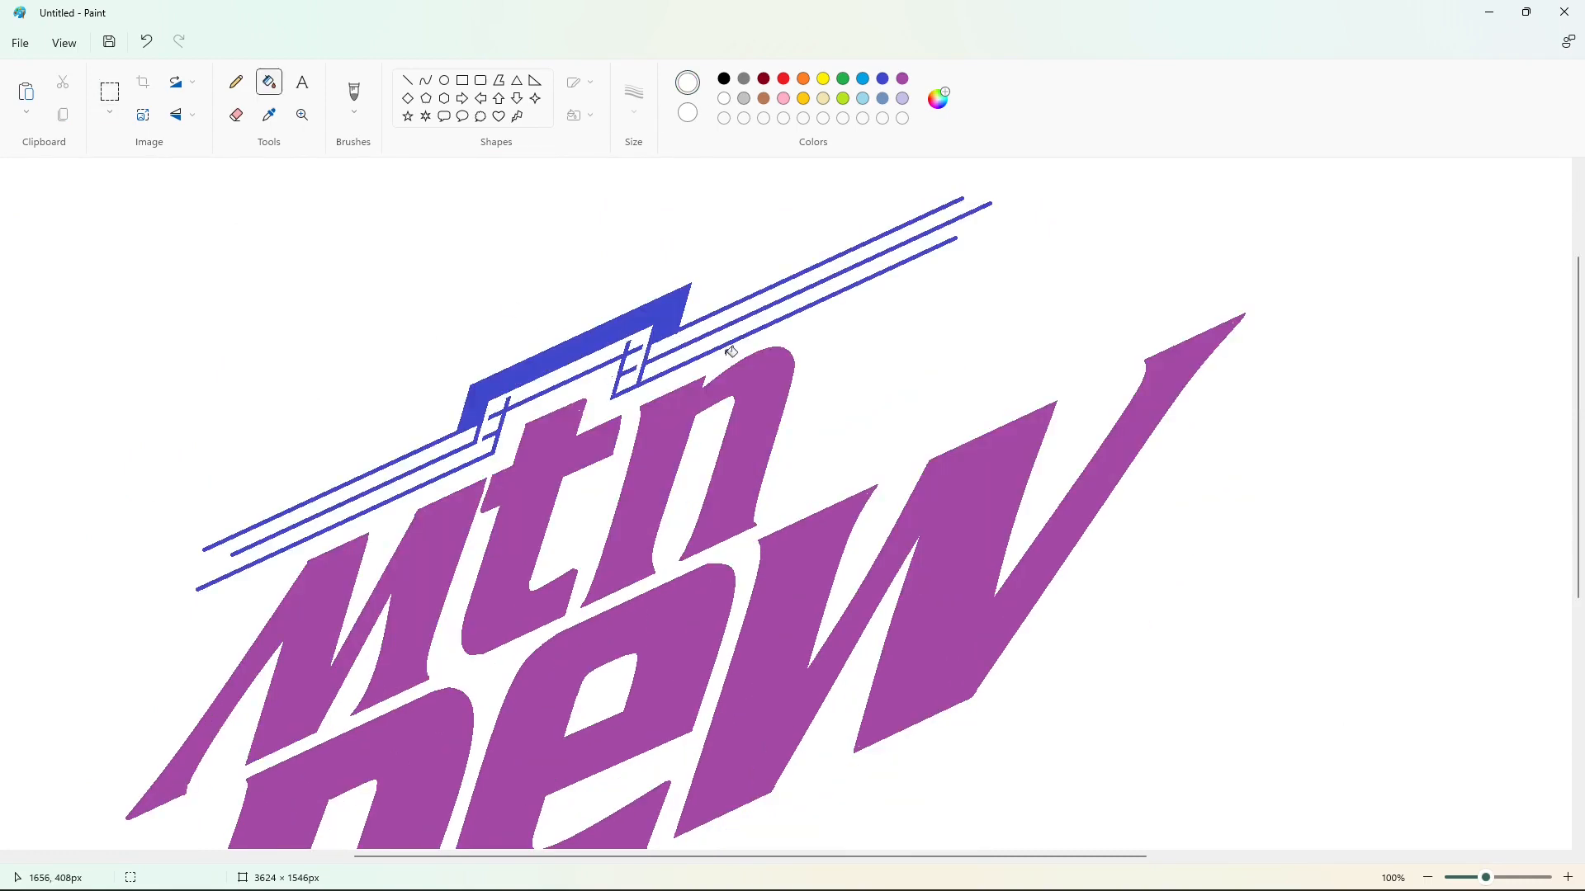
Paste the slanted piece at the band's lower inner end near the n, fill it white, and recolor the band and its connected lines black
key(ctrl+v)
drag(101, 213, 682, 347)
click(925, 373)
click(269, 82)
click(667, 357)
click(664, 310)
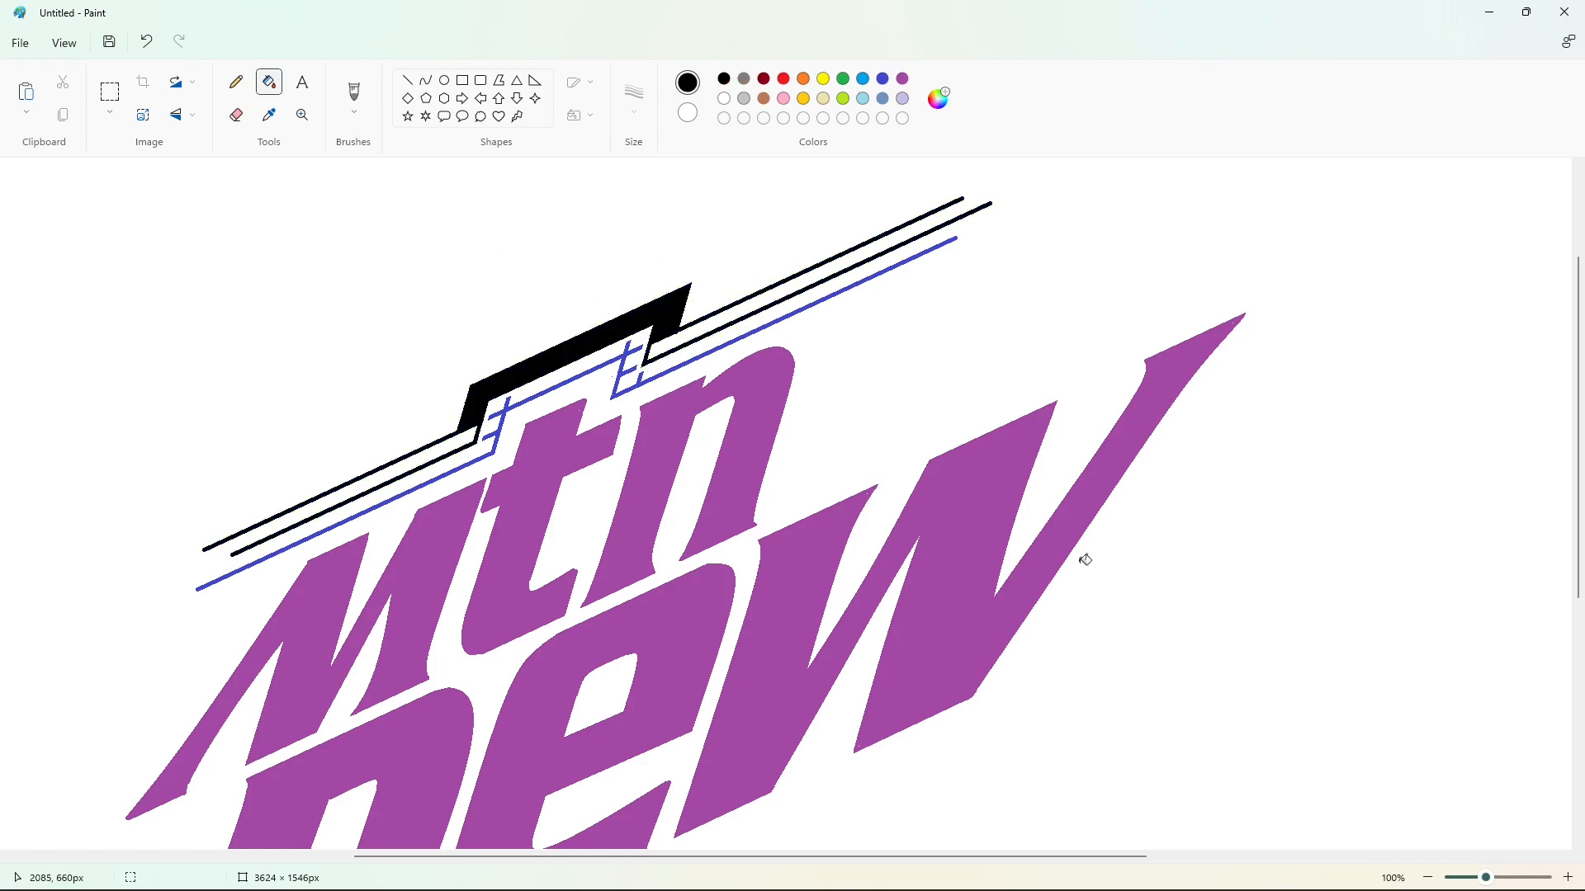
Draw three roughly parallel black curves from the emblem lines down along the outer side of the M
scroll(1412, 730, down, 2)
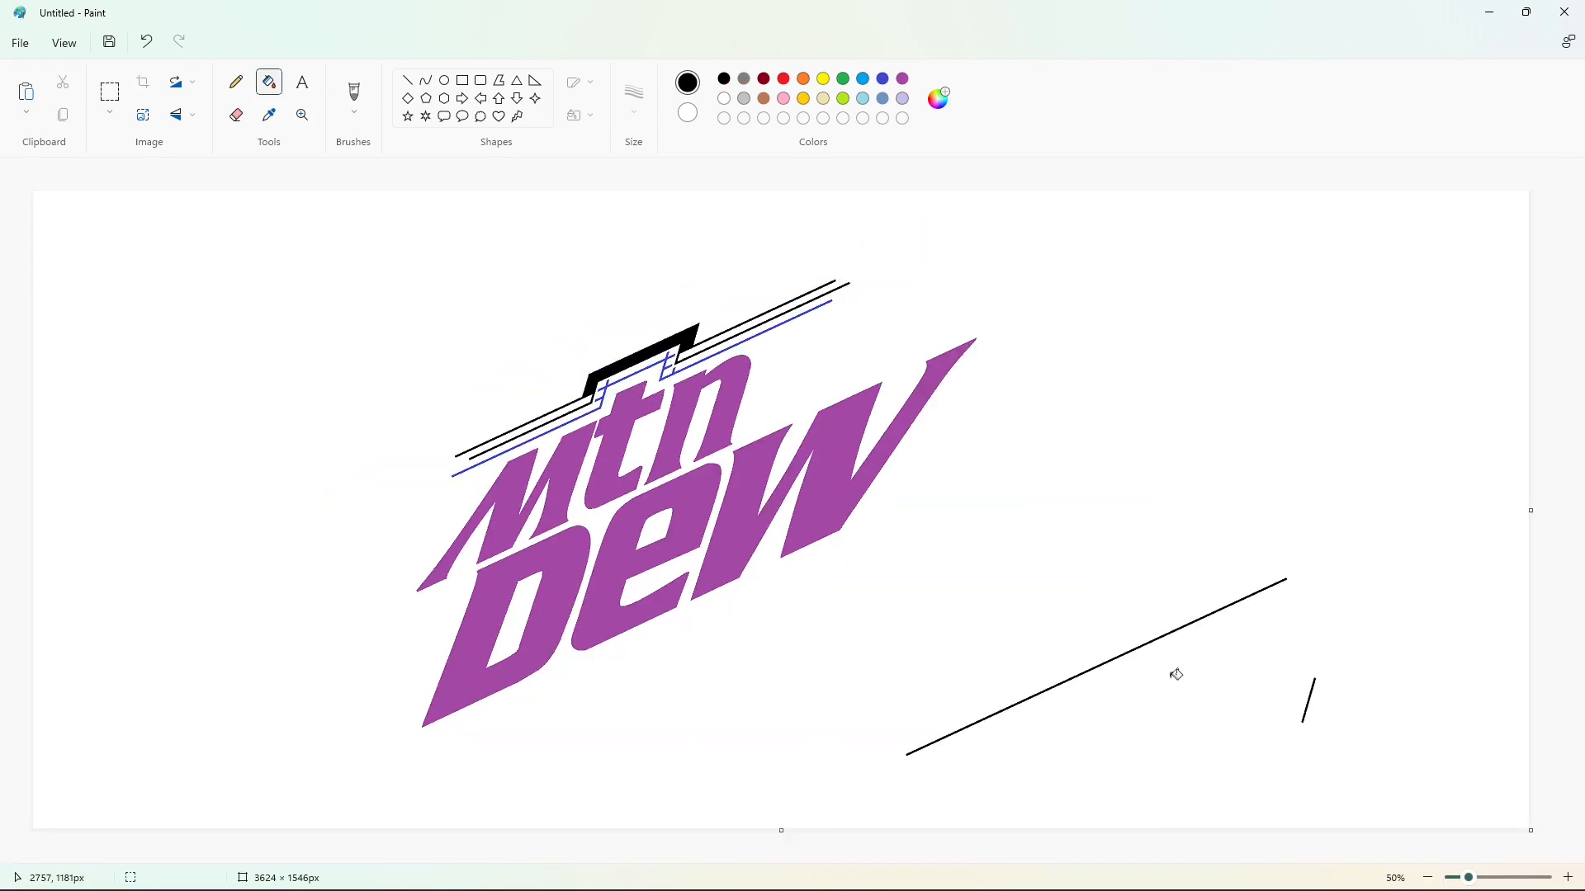
click(426, 80)
drag(501, 453, 376, 625)
click(478, 496)
click(418, 565)
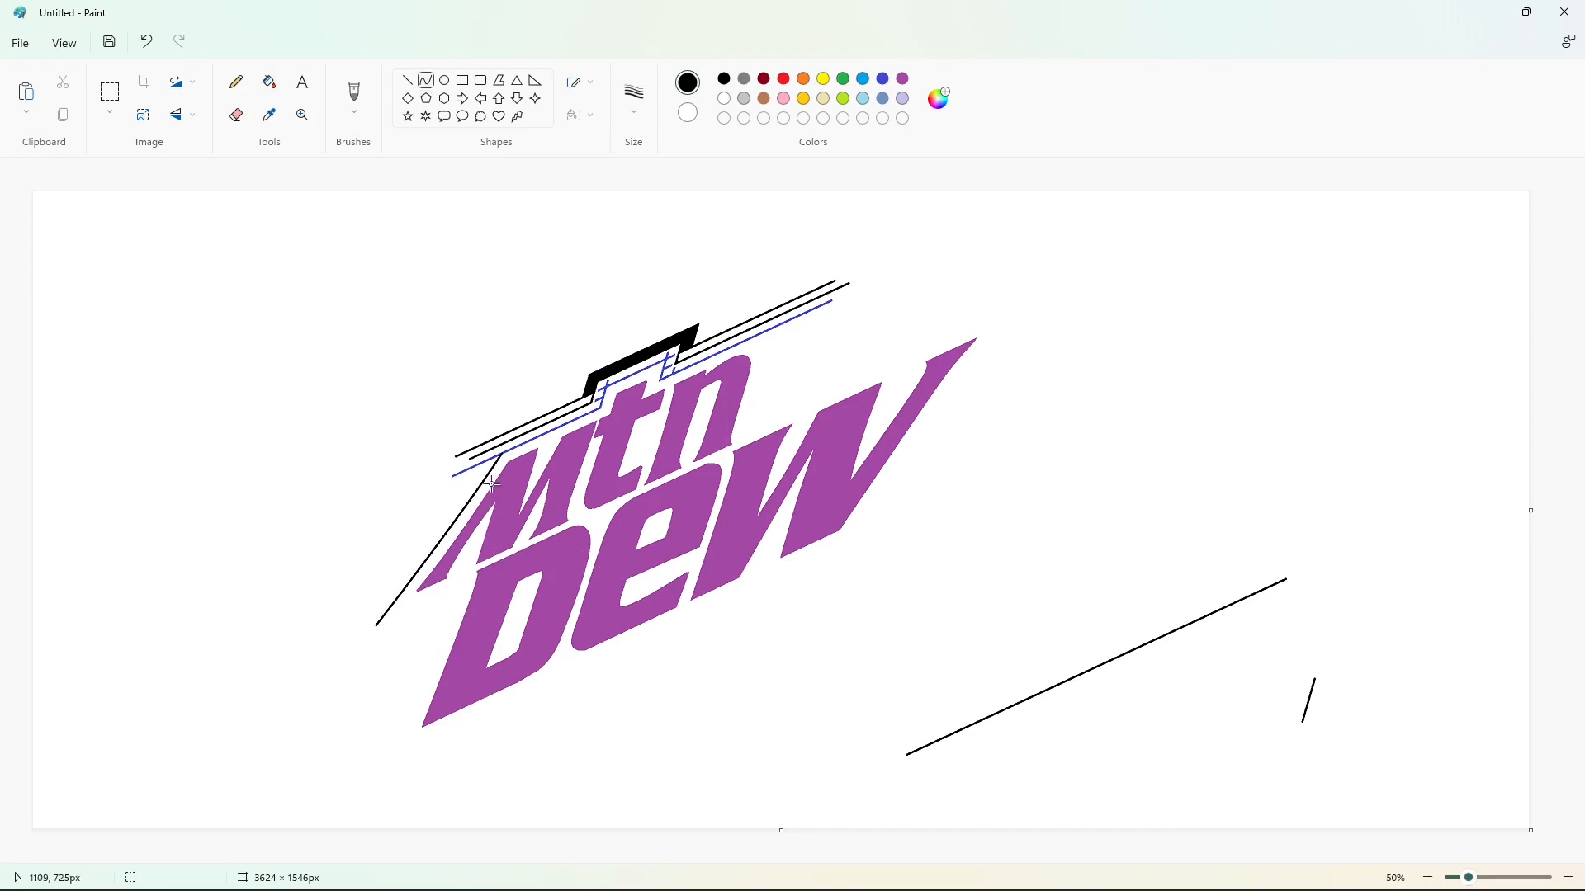
drag(495, 448, 338, 656)
click(413, 563)
click(465, 491)
drag(487, 443, 298, 680)
click(353, 622)
click(463, 490)
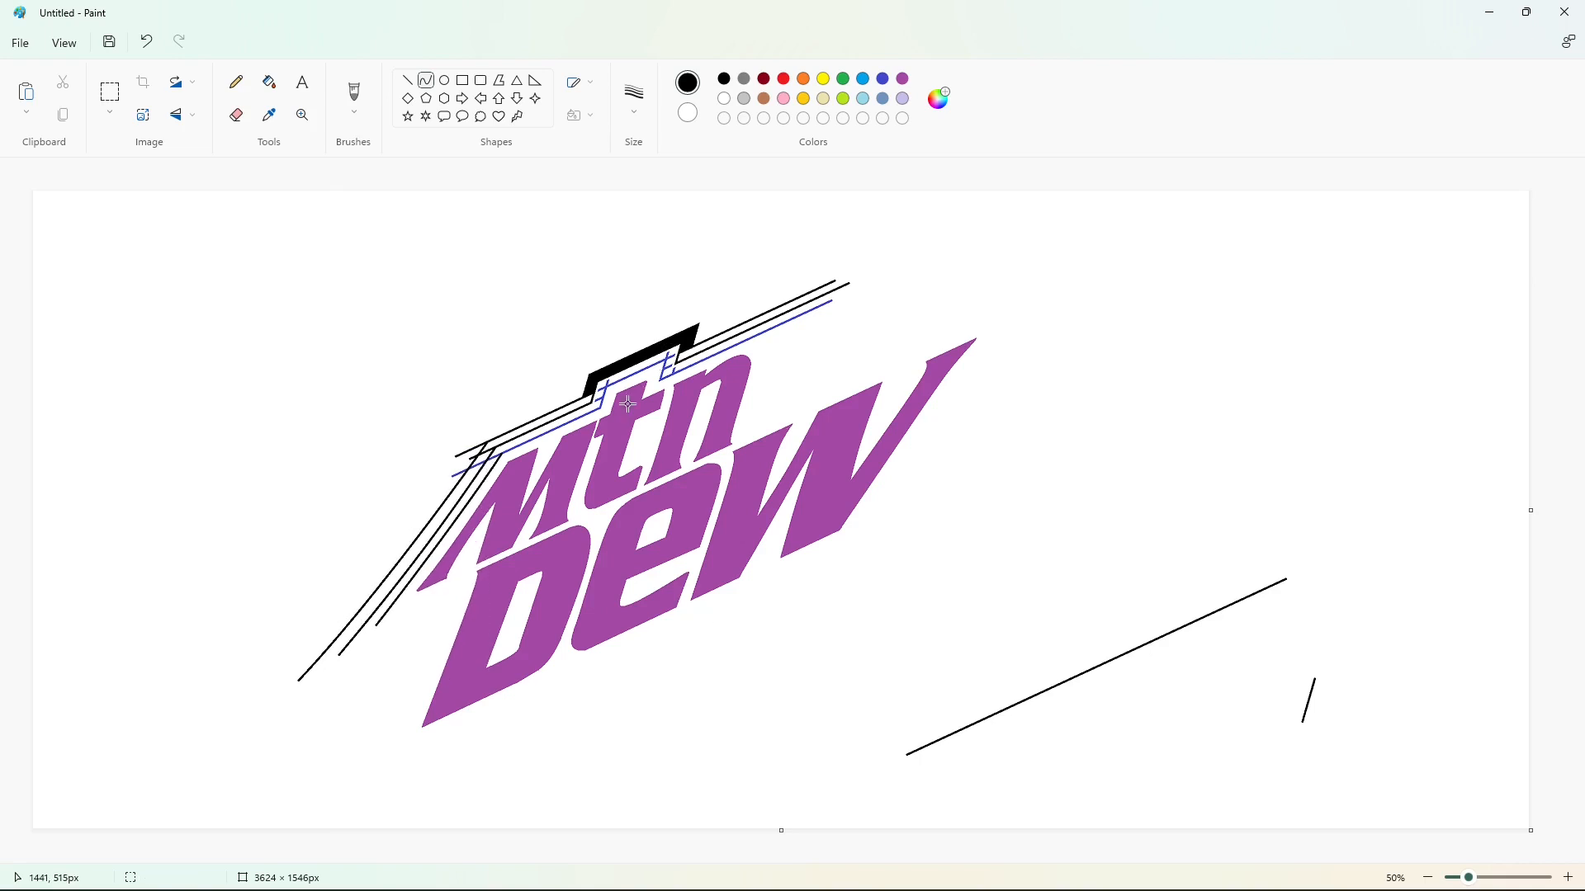
Draw three parallel black curves from the emblem lines down past the outer side of the n
drag(776, 327, 744, 434)
click(750, 396)
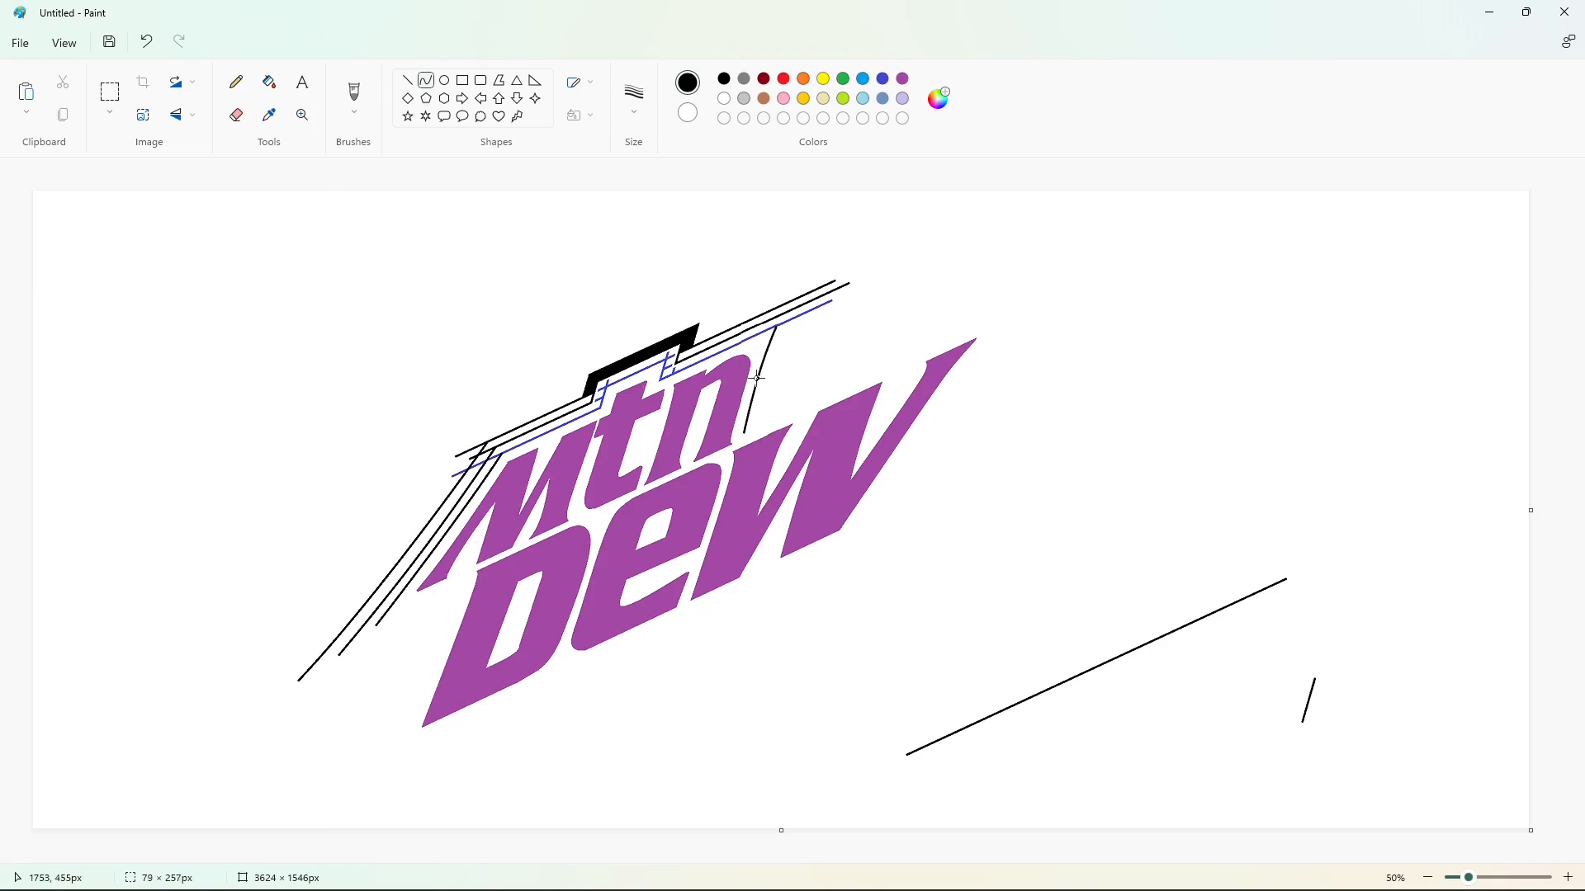
click(760, 363)
drag(792, 310, 757, 418)
click(761, 391)
click(771, 359)
click(852, 344)
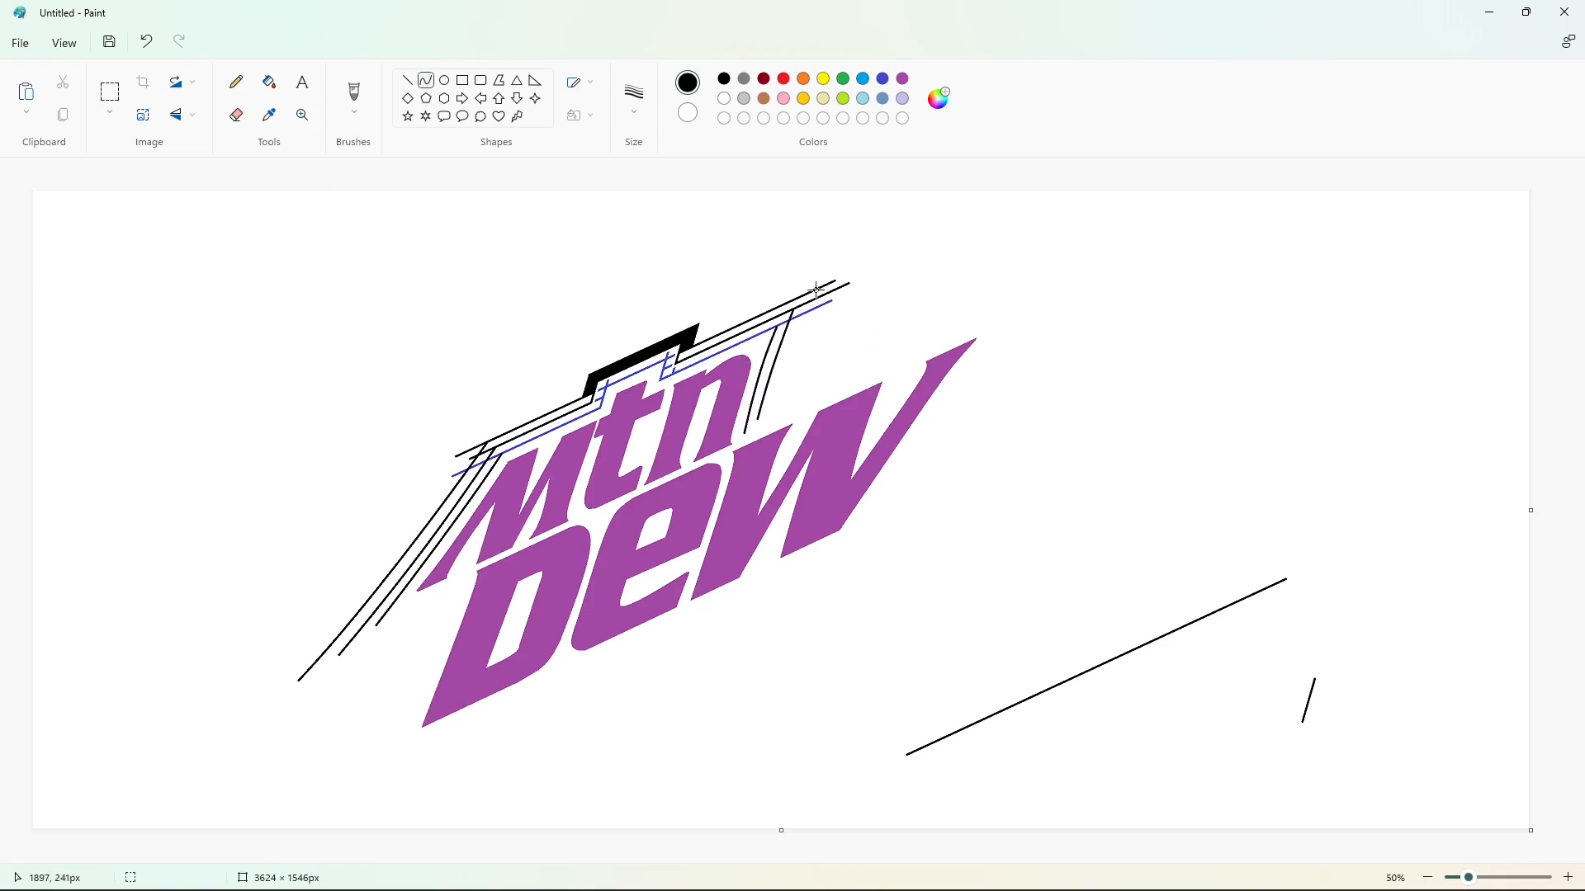
drag(815, 290, 773, 401)
click(780, 363)
click(792, 330)
click(907, 313)
Copy the long slanted line, paste it from the lower end of each curve beside the n, and fill the stray short copy white
click(110, 90)
drag(1320, 530, 880, 778)
key(ctrl+c)
key(ctrl+v)
drag(238, 336, 952, 322)
key(ctrl+v)
drag(266, 344, 967, 344)
key(ctrl+v)
drag(228, 362, 916, 376)
click(1279, 361)
click(268, 87)
click(723, 98)
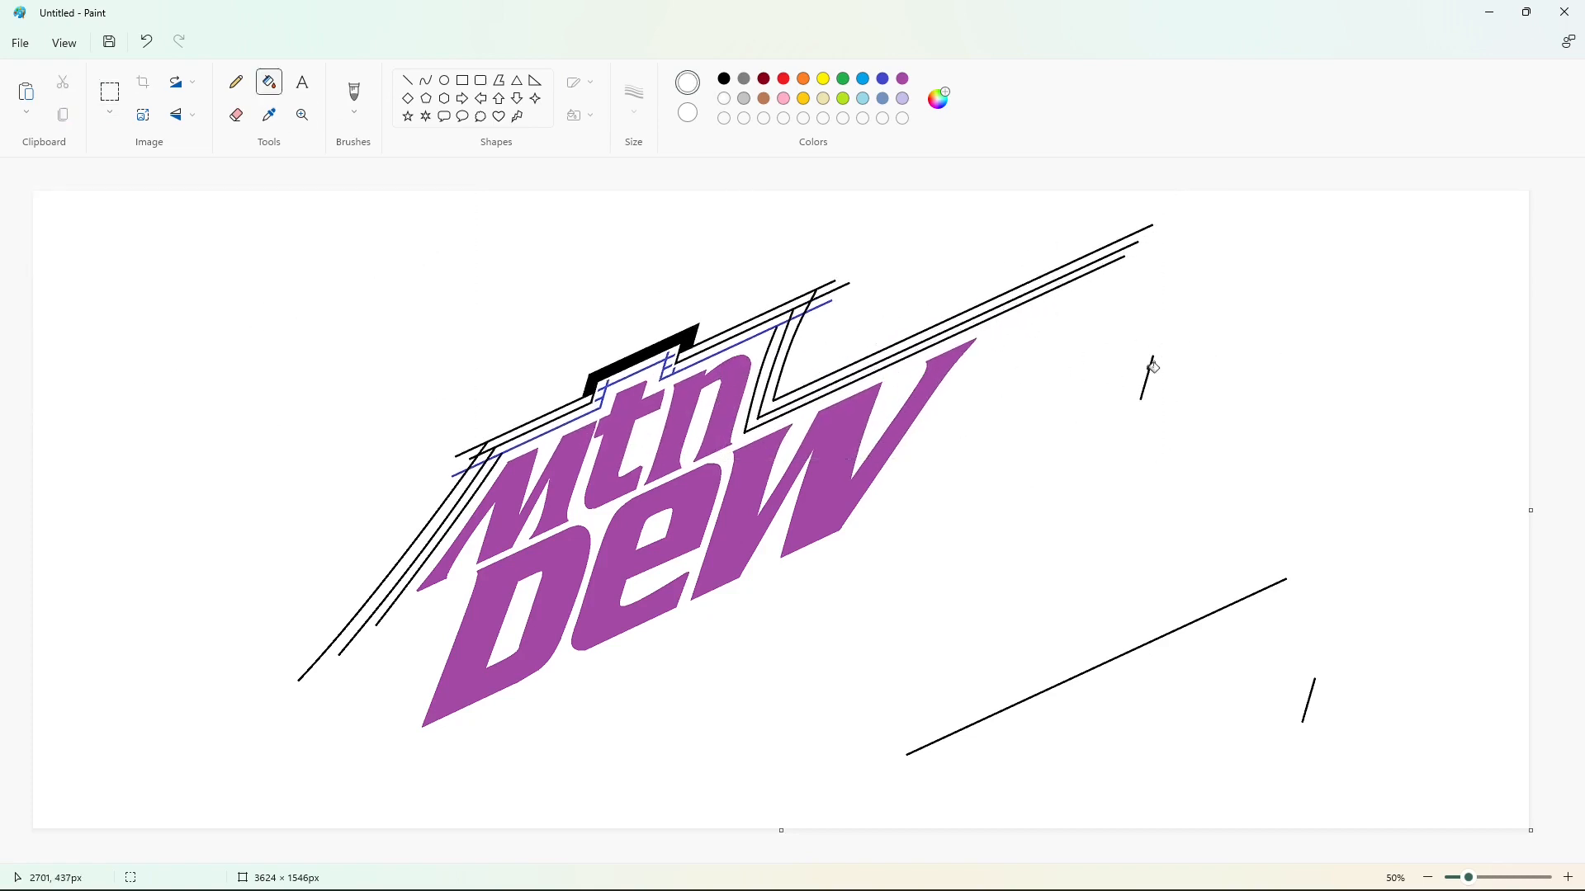
Add short slanted segments toward the D from the lower ends of the three curves beside the M
click(409, 85)
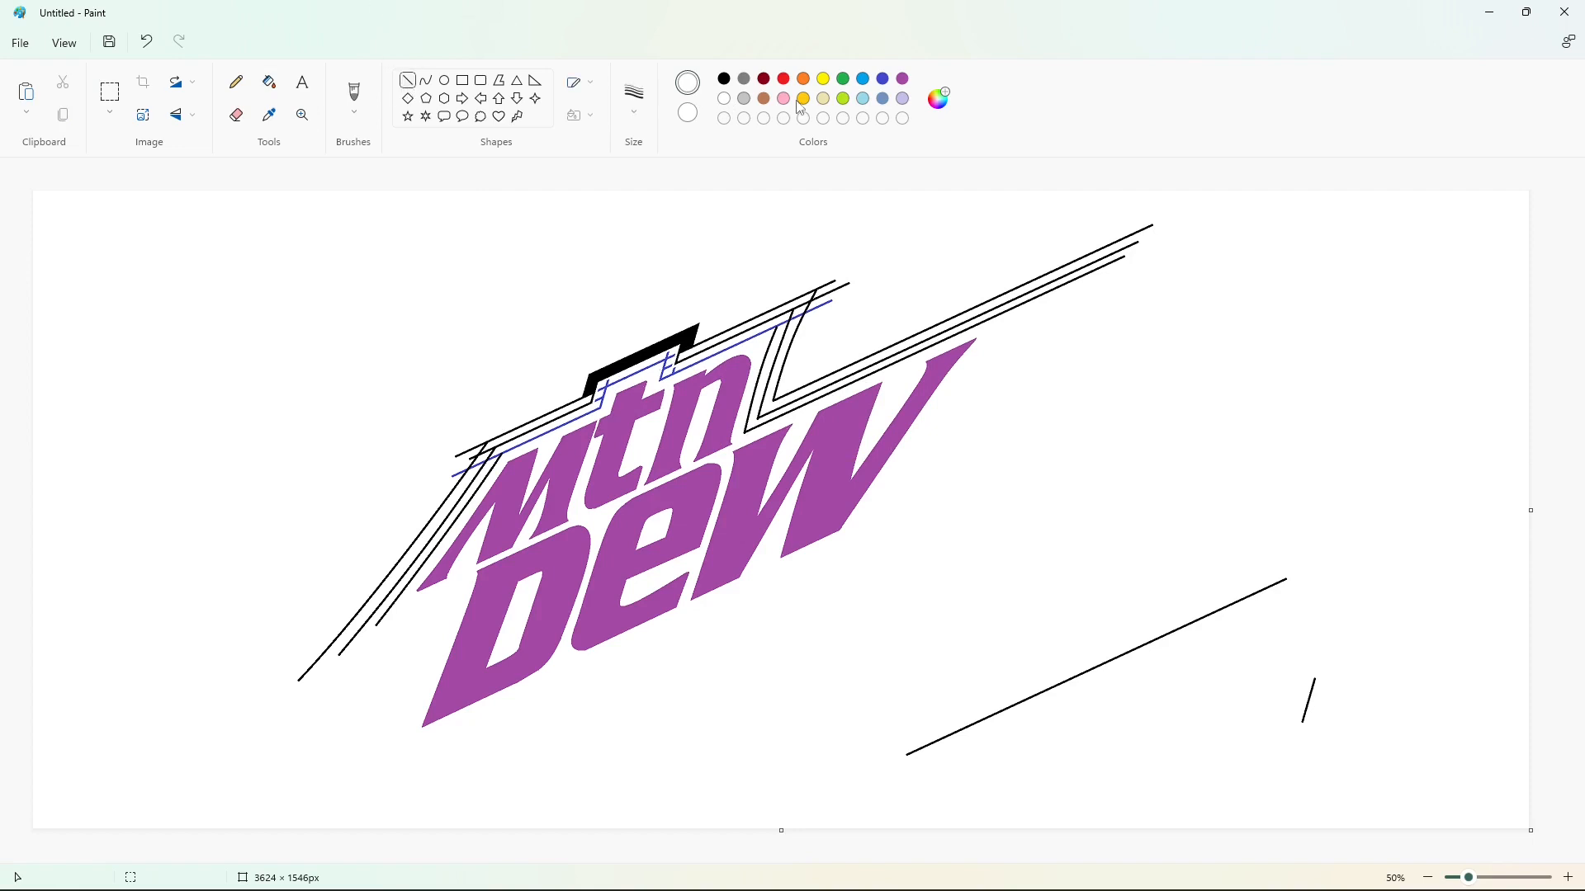
click(1080, 482)
mouse_move(1304, 541)
mouse_down()
mouse_move(1107, 684)
mouse_move(1291, 583)
mouse_move(1114, 665)
mouse_up()
key(ctrl+z)
click(110, 92)
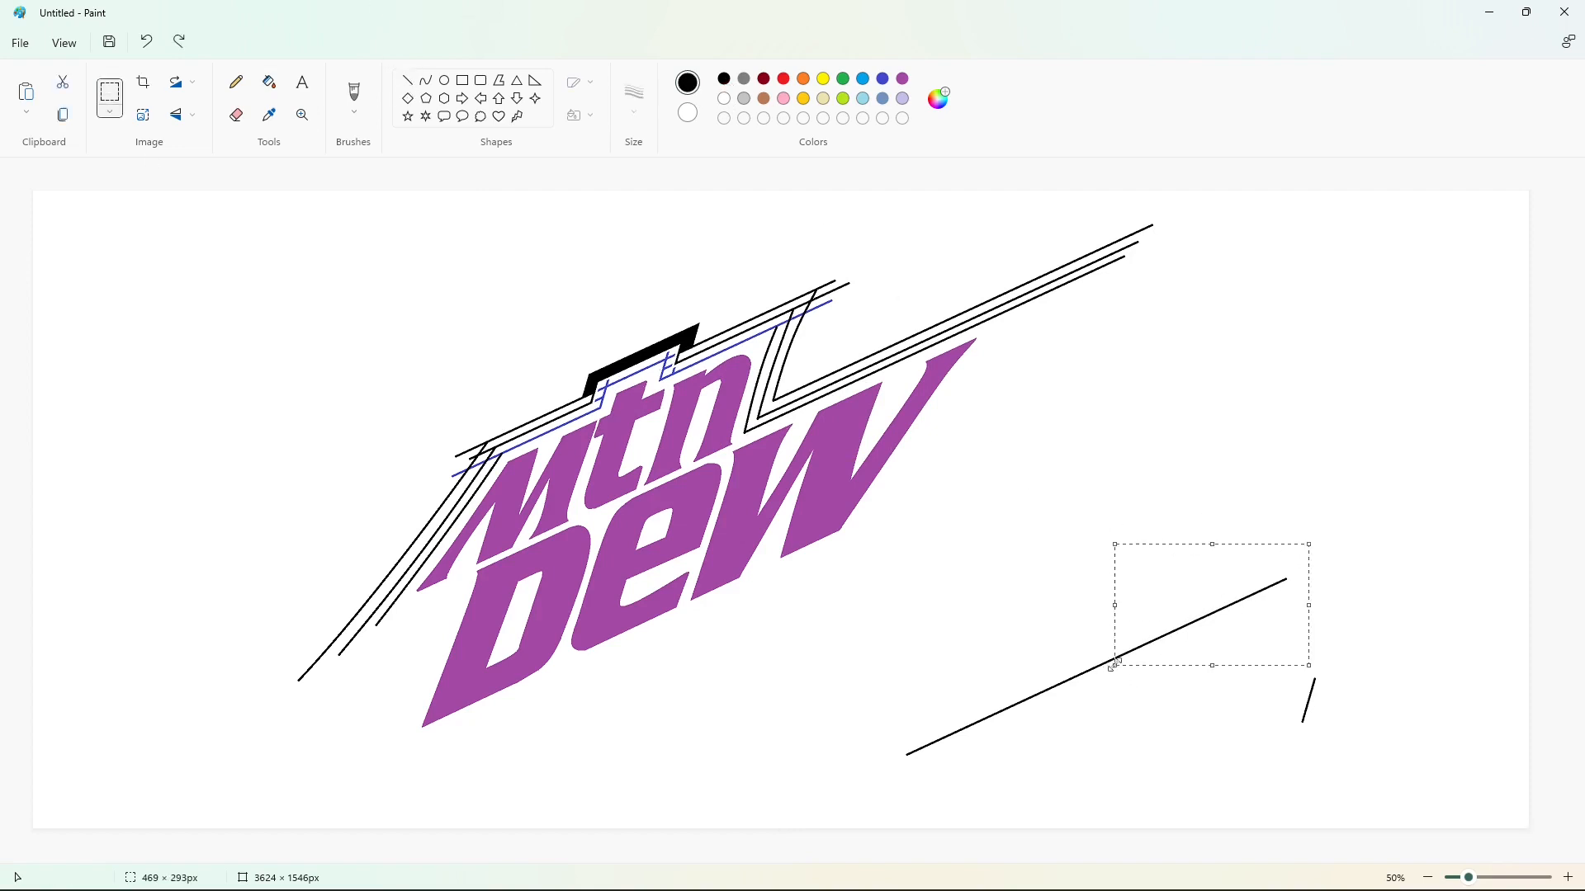
key(ctrl+c)
key(ctrl+v)
mouse_move(144, 268)
mouse_down()
mouse_move(374, 649)
mouse_move(458, 591)
mouse_up()
key(ctrl+z)
drag(365, 649, 439, 614)
Draw three steep curves from the ends of the short slanted segments down along the outer side of the D
mouse_move(299, 682)
mouse_down()
mouse_move(421, 634)
mouse_move(393, 754)
mouse_up()
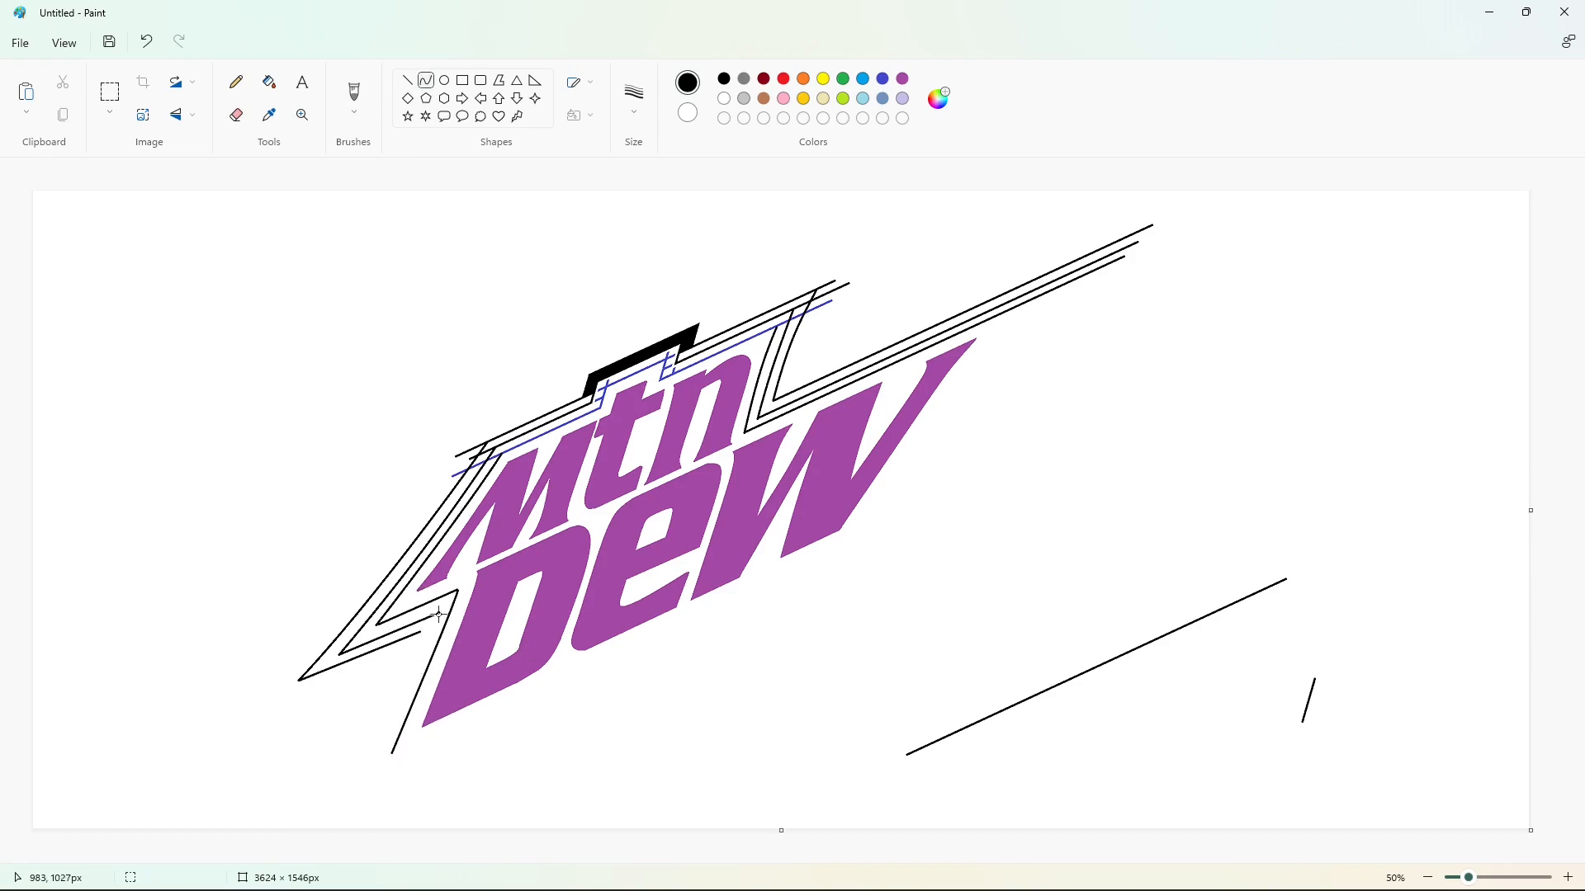
drag(440, 614, 366, 781)
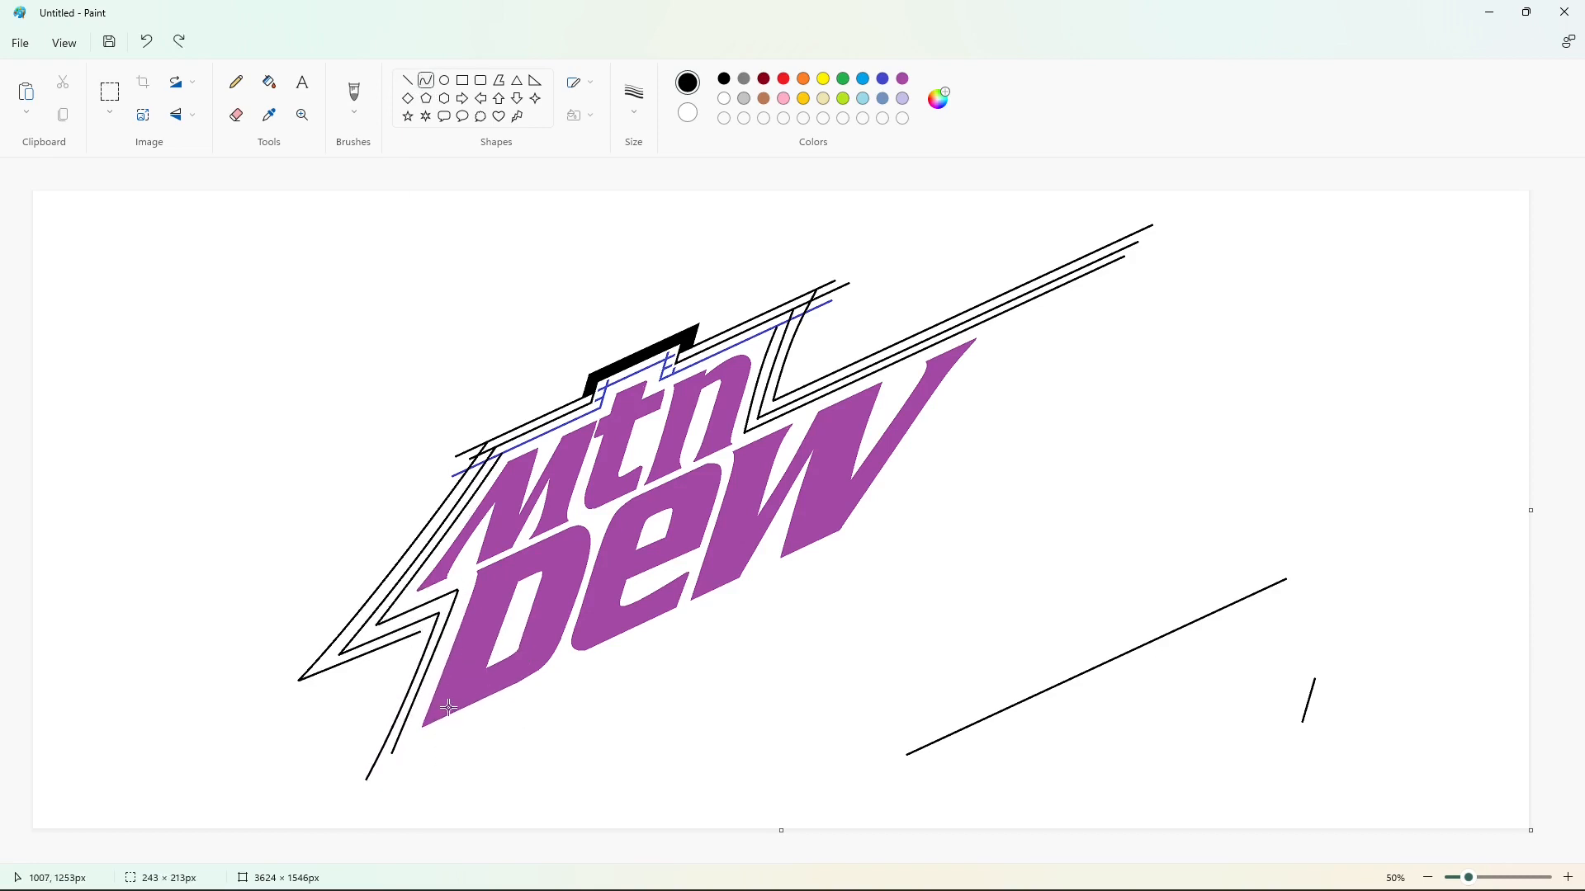
drag(422, 631, 339, 806)
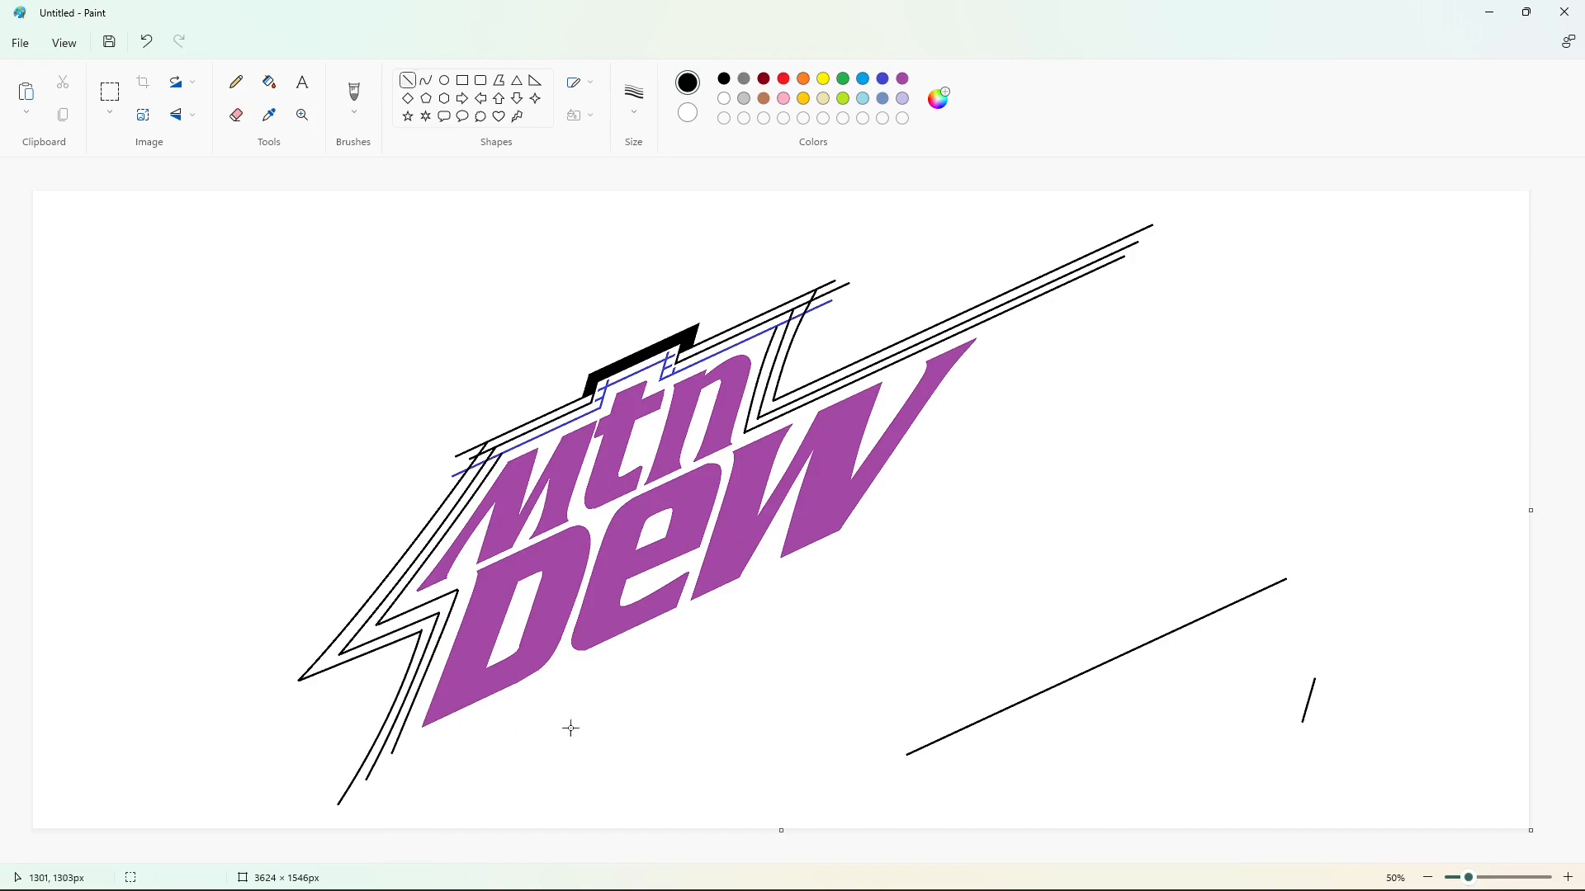
Draw the inner outline beneath the D, curving it around the D's lower corner toward the e
drag(393, 754, 542, 683)
click(647, 651)
click(426, 81)
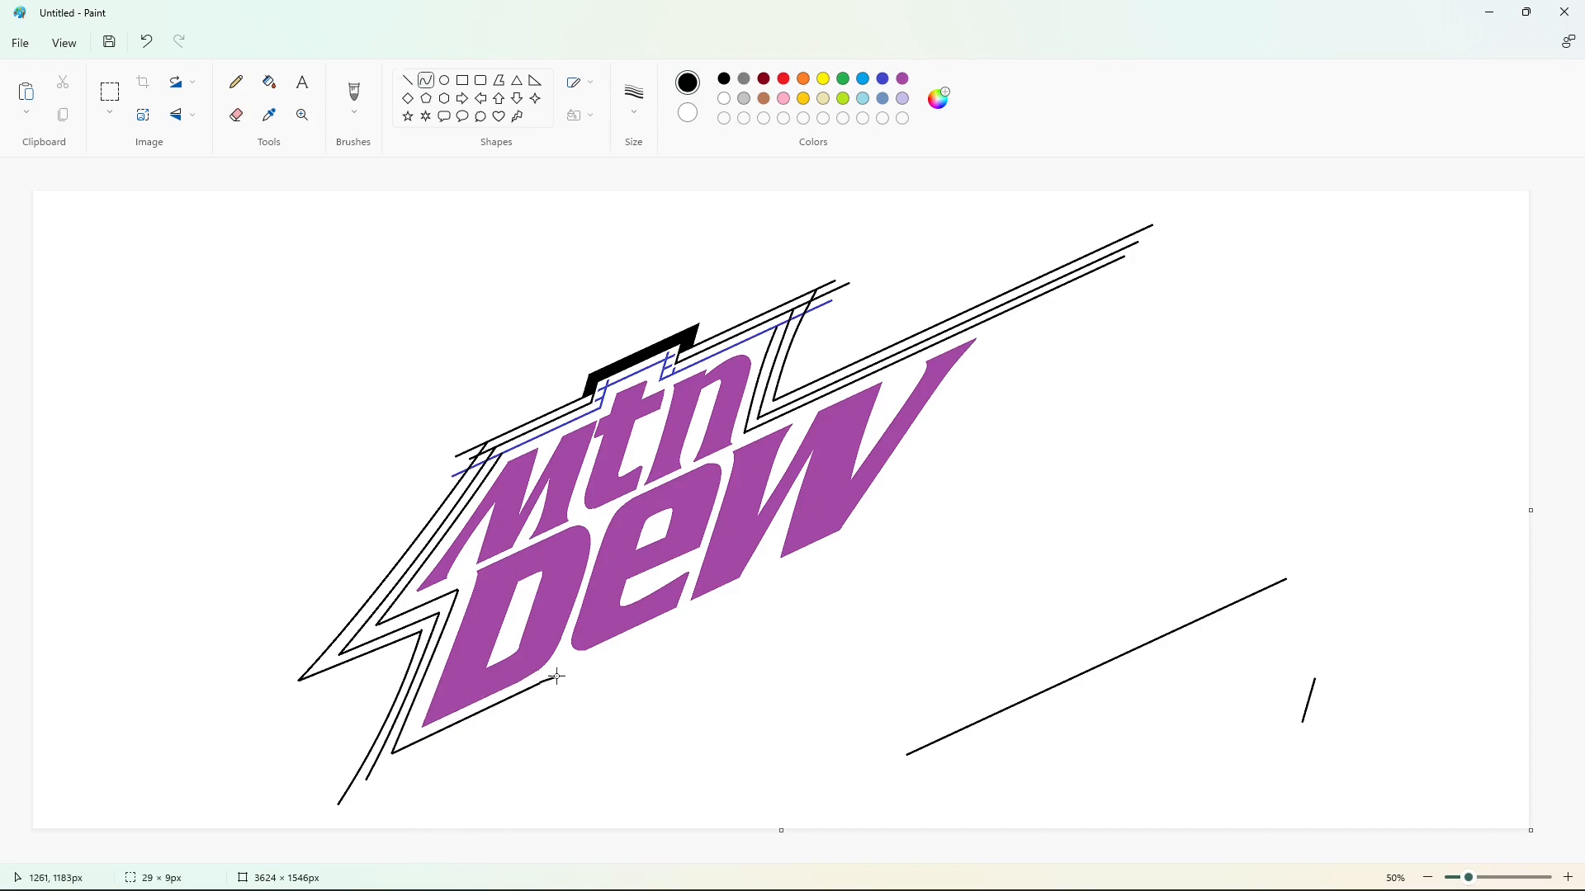
click(554, 672)
click(634, 697)
Continue the inner outline beneath the e and W and curve it up the W's outer side to the lowest long slanted line
mouse_move(595, 658)
mouse_down()
mouse_move(844, 541)
mouse_move(1020, 304)
mouse_up()
click(916, 589)
key(ctrl+z)
drag(846, 540, 1020, 304)
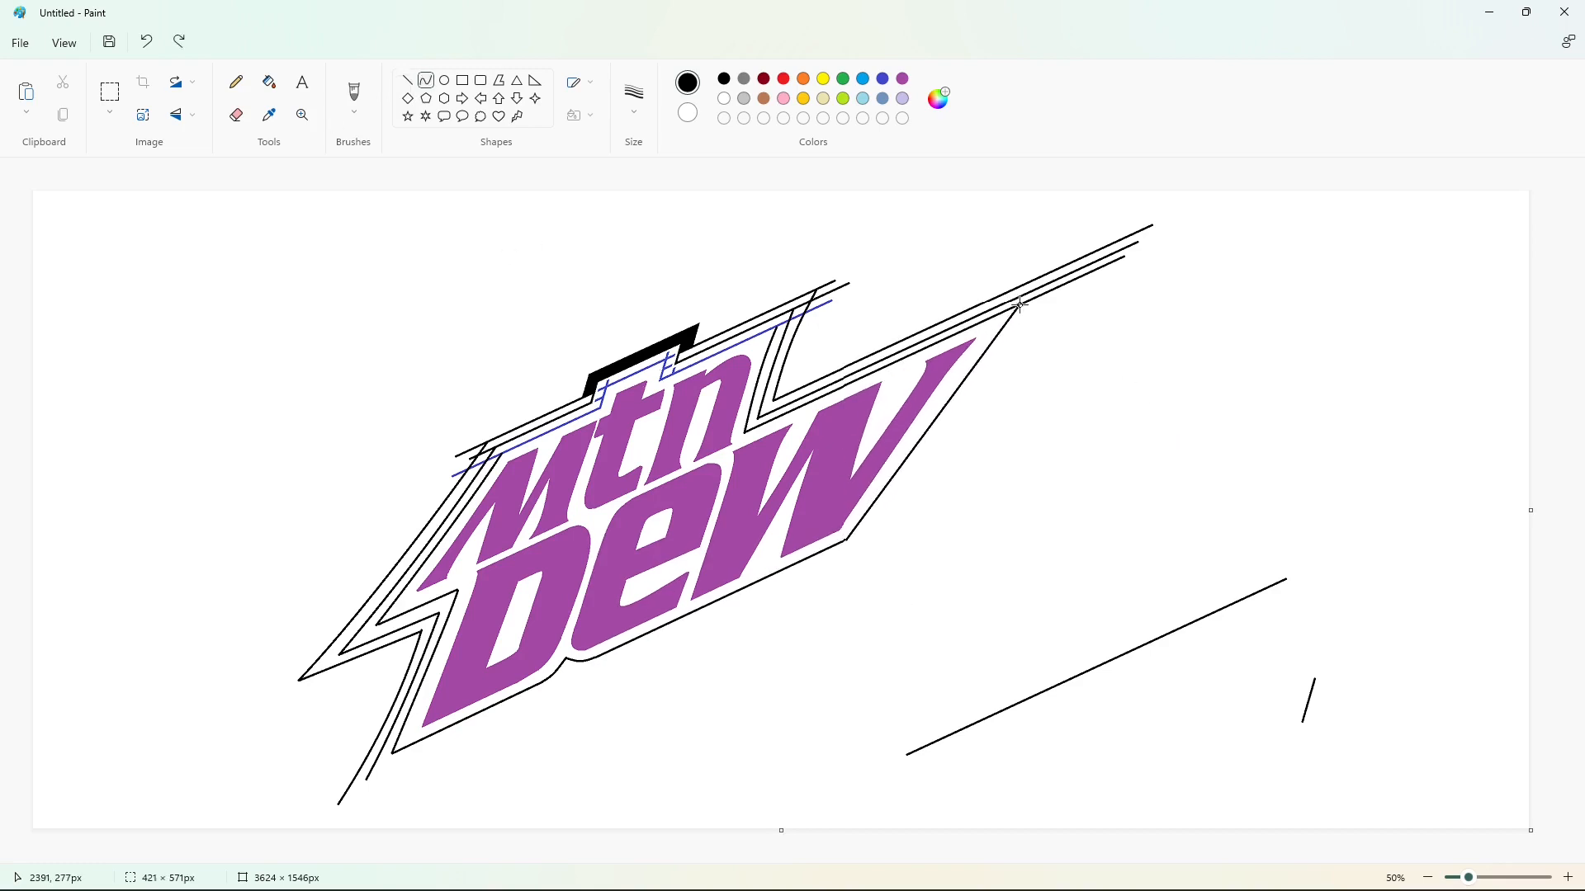
click(920, 416)
click(921, 419)
click(1075, 478)
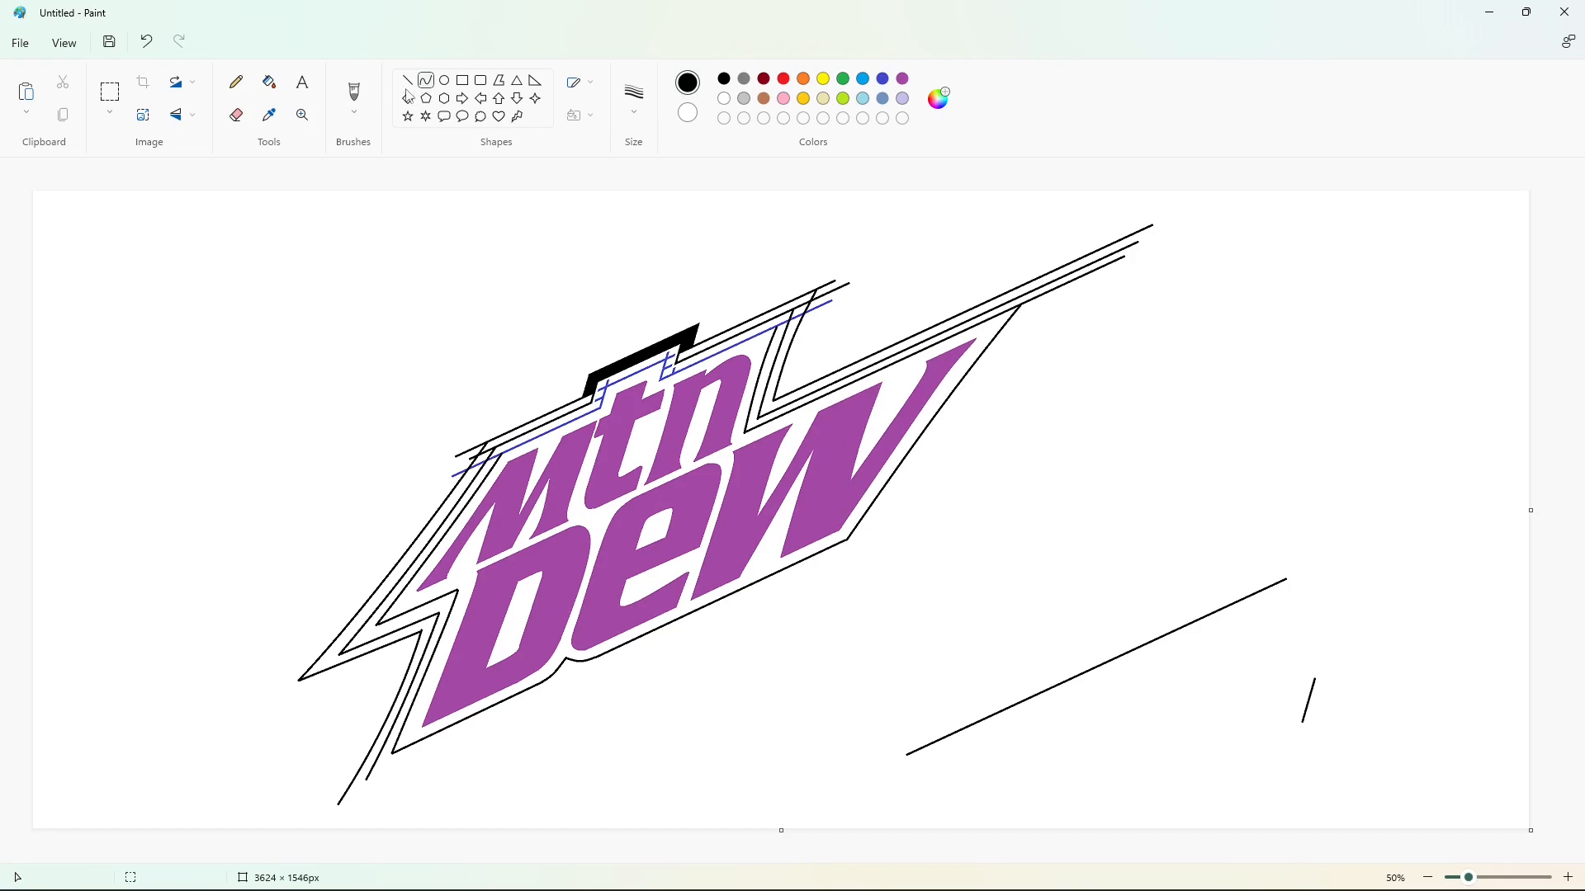
Draw the second outline beneath the D, parallel to the inner one, with a curve around the D's lower corner
drag(368, 779, 523, 708)
key(ctrl+z)
drag(367, 778, 543, 696)
click(662, 747)
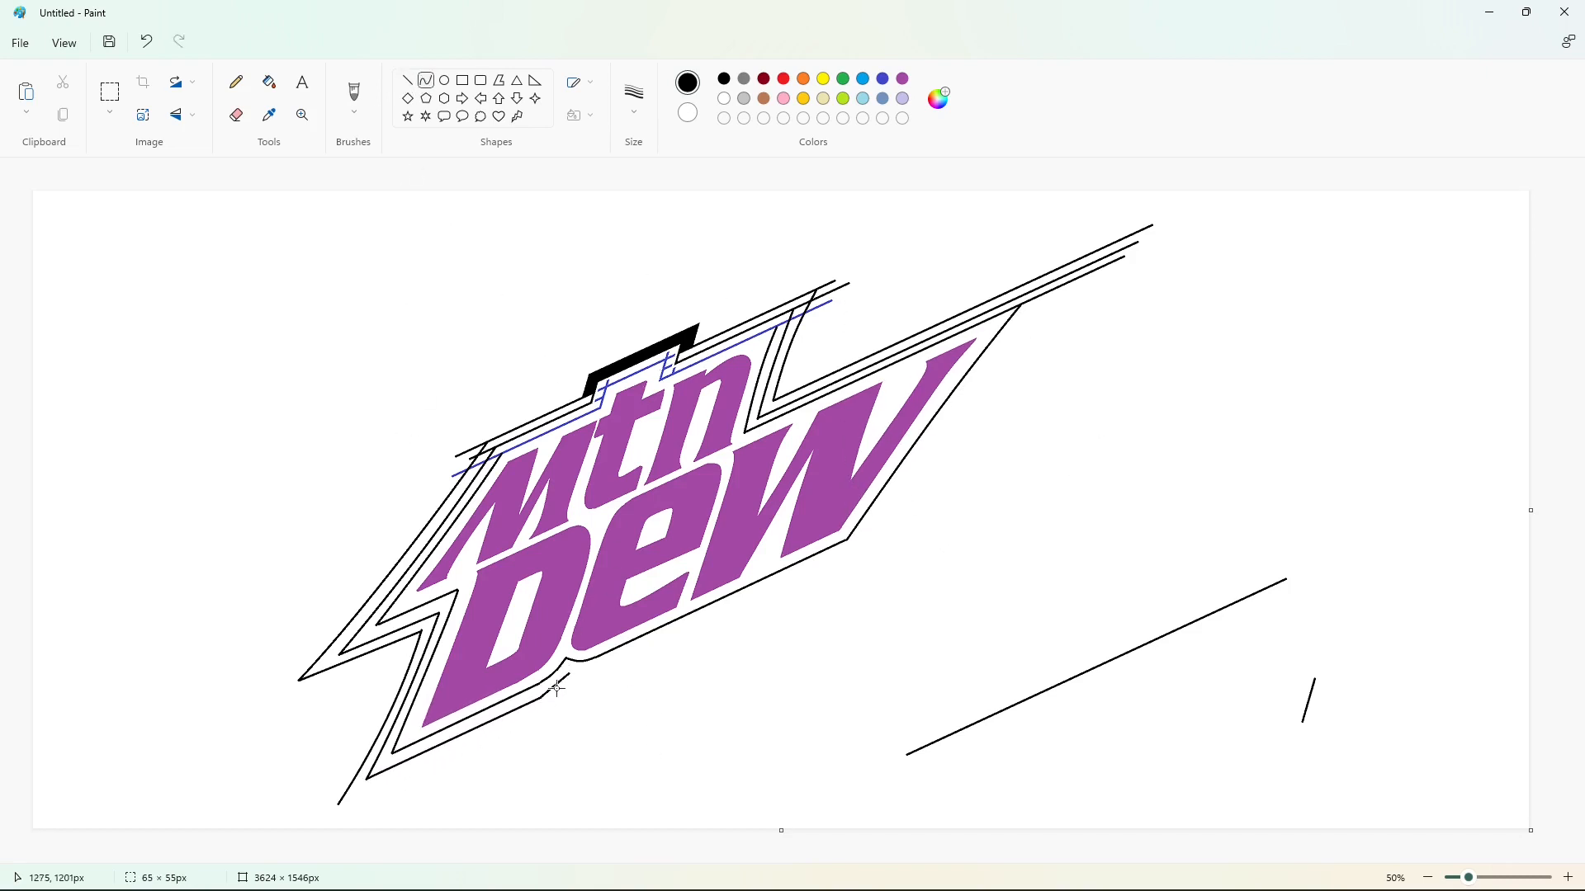
click(557, 690)
click(557, 691)
Continue the second outline beneath the e and W and up the W's outer side to the middle long slanted line
click(628, 695)
click(670, 677)
key(ctrl+z)
mouse_move(603, 670)
mouse_down()
mouse_move(849, 553)
mouse_move(1059, 279)
mouse_up()
click(944, 588)
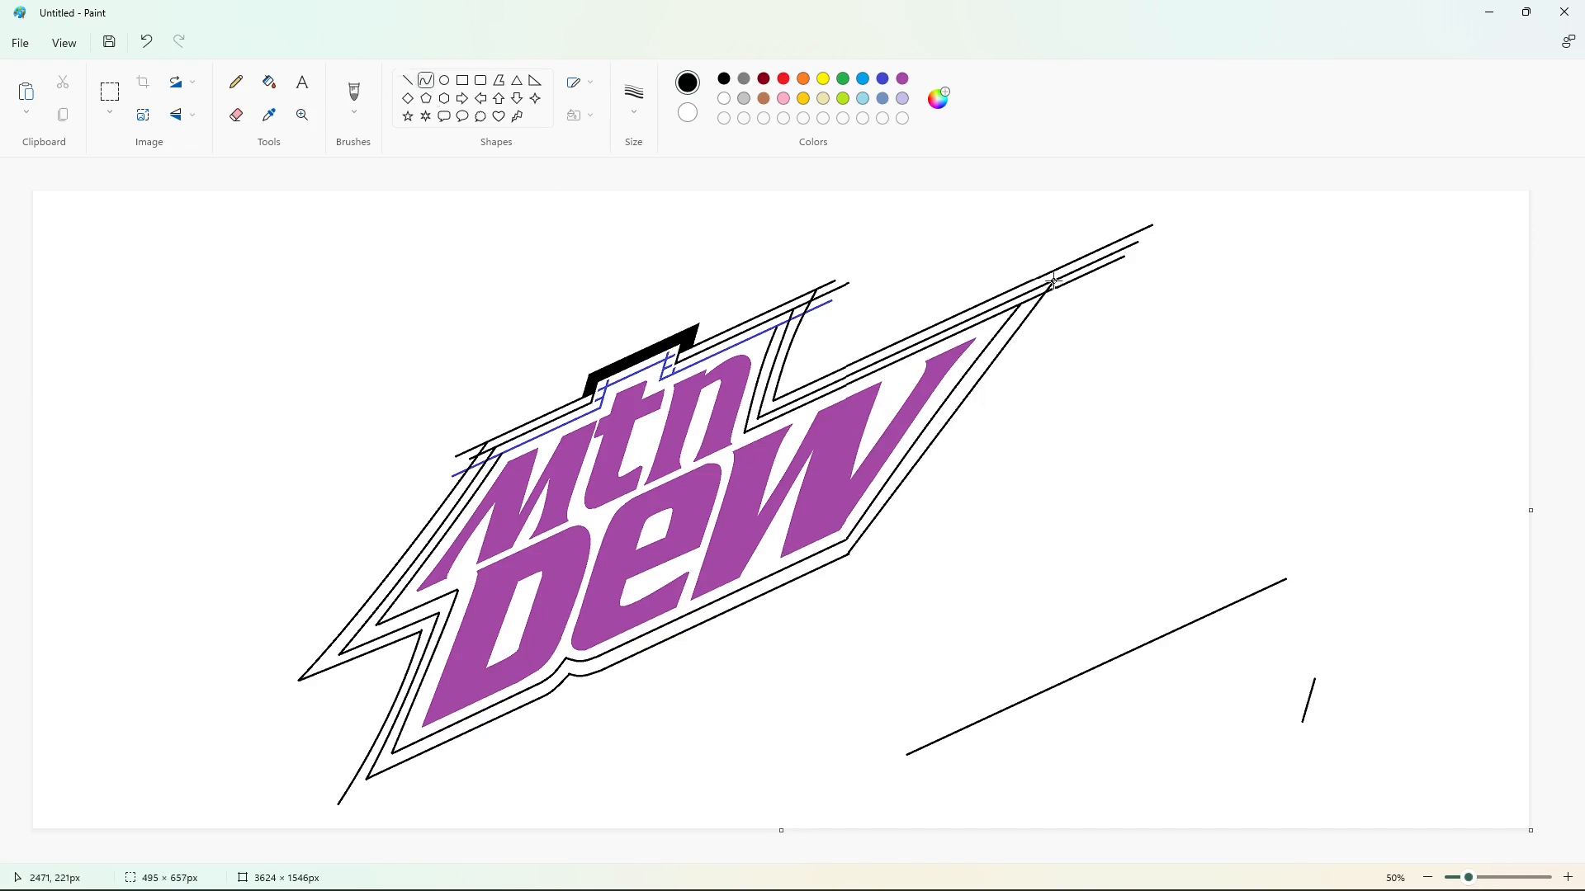
click(1103, 460)
Draw the third, outermost outline beneath the D, e and W and up to the topmost long slanted line
drag(337, 812, 545, 707)
click(567, 726)
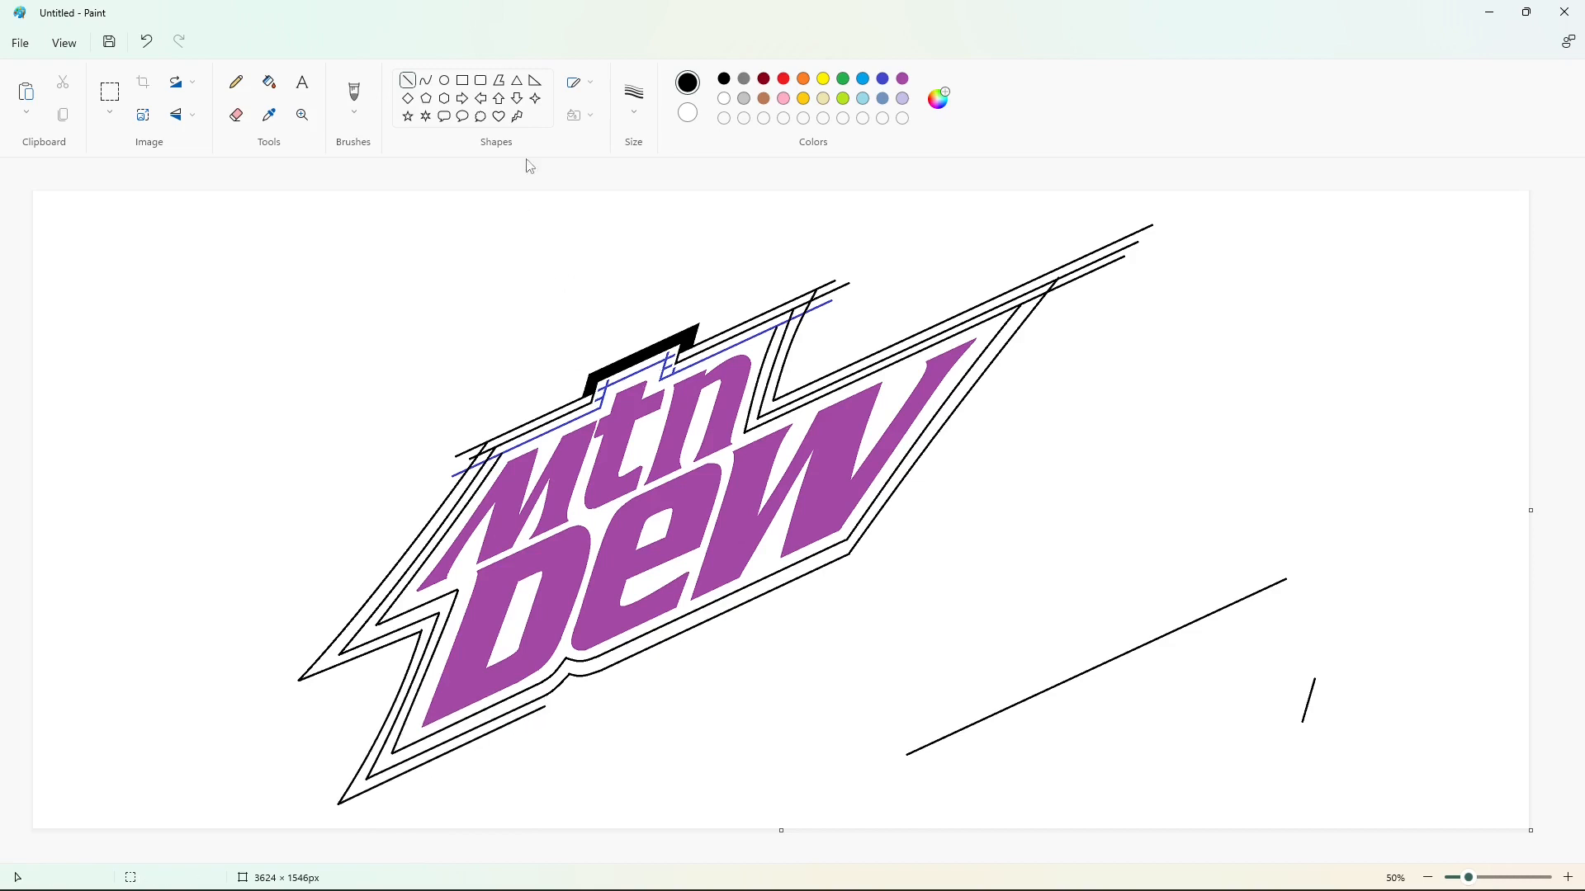
click(560, 699)
mouse_move(604, 681)
mouse_down()
mouse_move(856, 564)
mouse_move(1096, 250)
mouse_up()
click(931, 639)
click(426, 81)
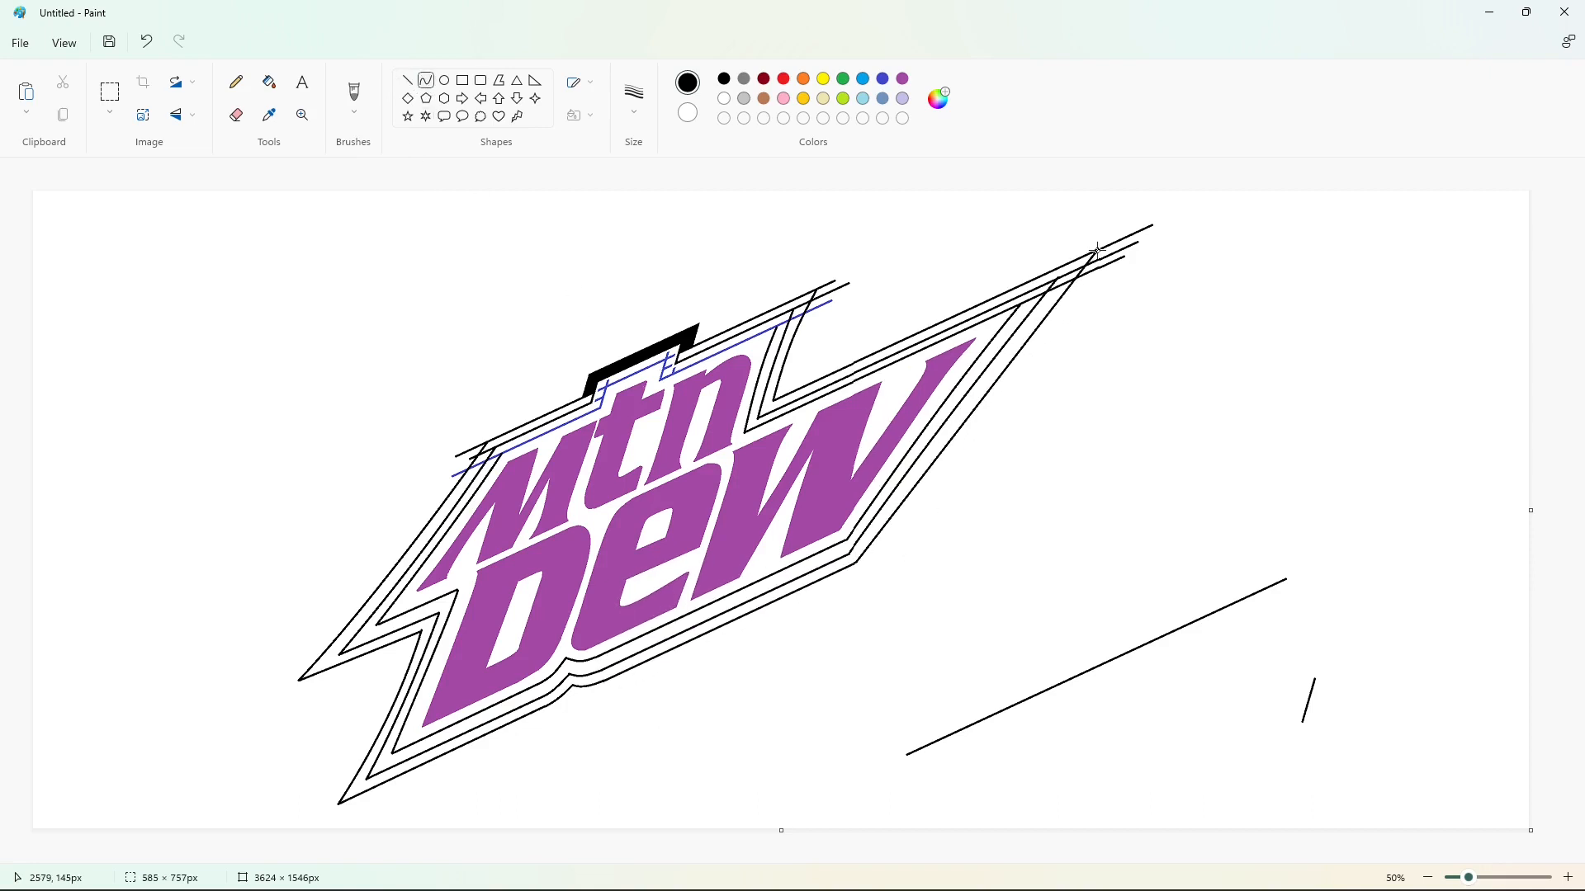
click(1218, 476)
Fill the leftover long and short construction lines in the empty canvas area with white
click(269, 82)
click(724, 98)
click(1196, 621)
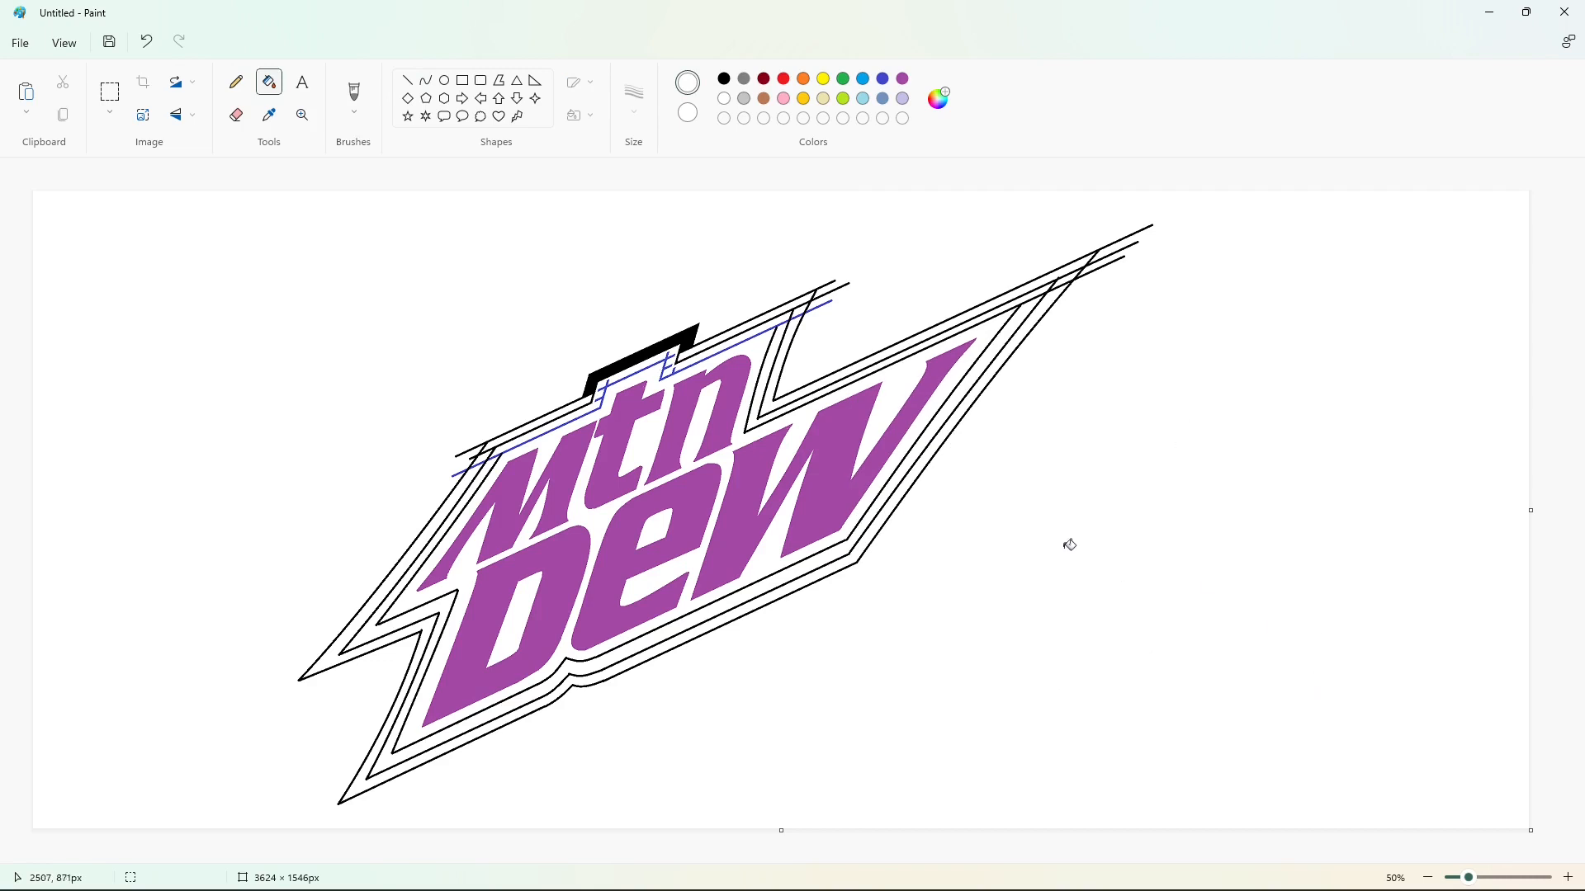
Fill the gaps between the second and third outlines with black all around the emblem to form a solid outer band
click(725, 80)
click(491, 452)
click(468, 477)
click(1069, 276)
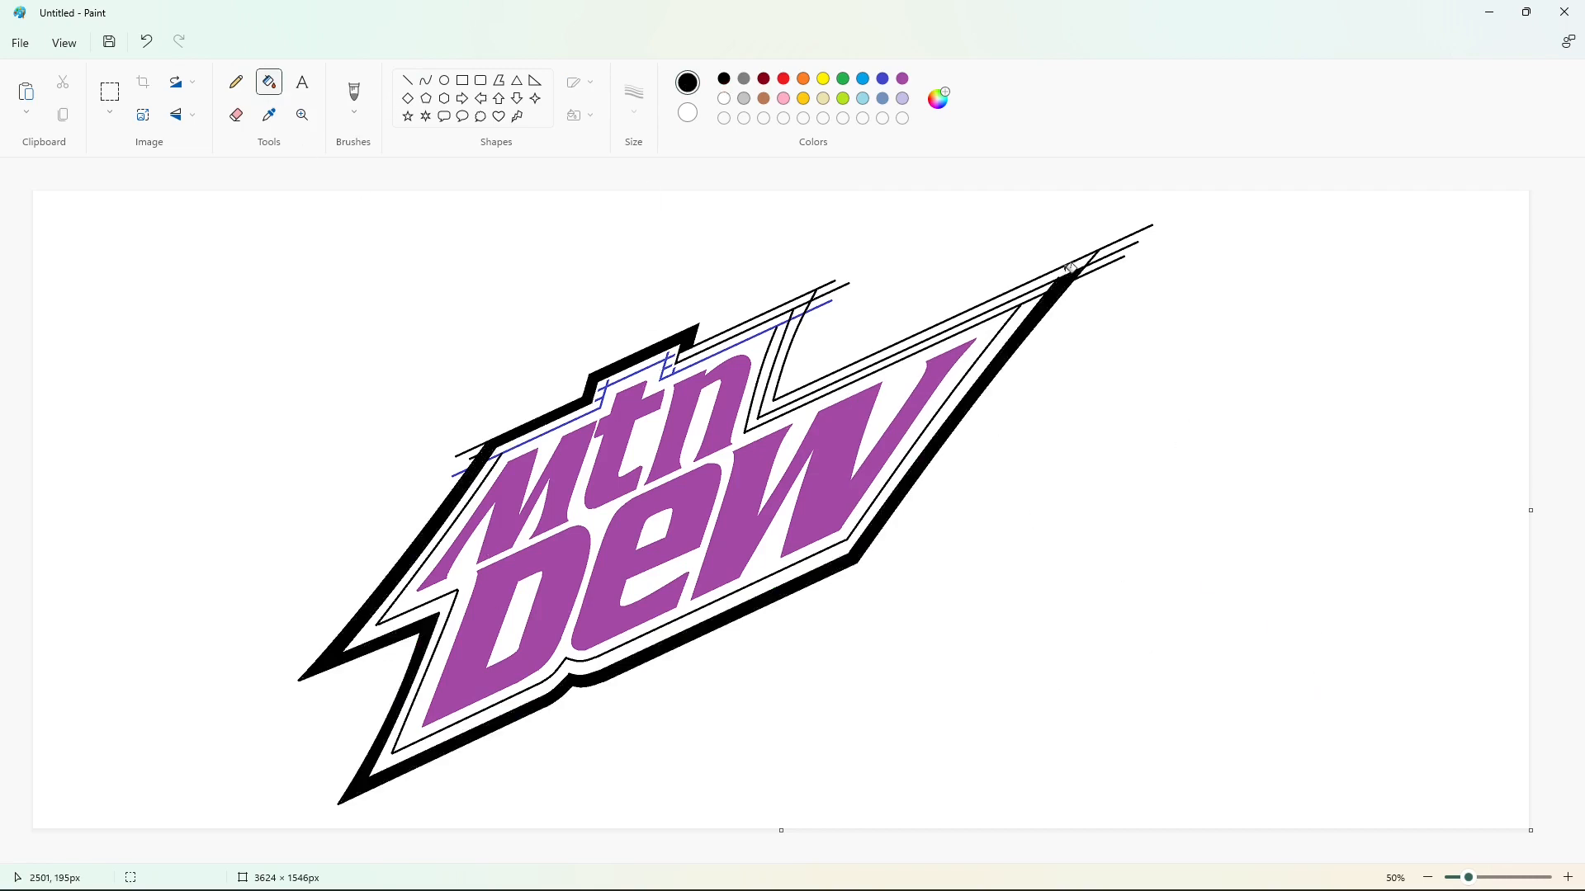
click(1077, 265)
click(801, 310)
click(792, 306)
Fill the empty canvas background with indigo and back to white to absorb the stray blue line end outside the band
click(882, 78)
click(850, 223)
click(724, 98)
click(1144, 565)
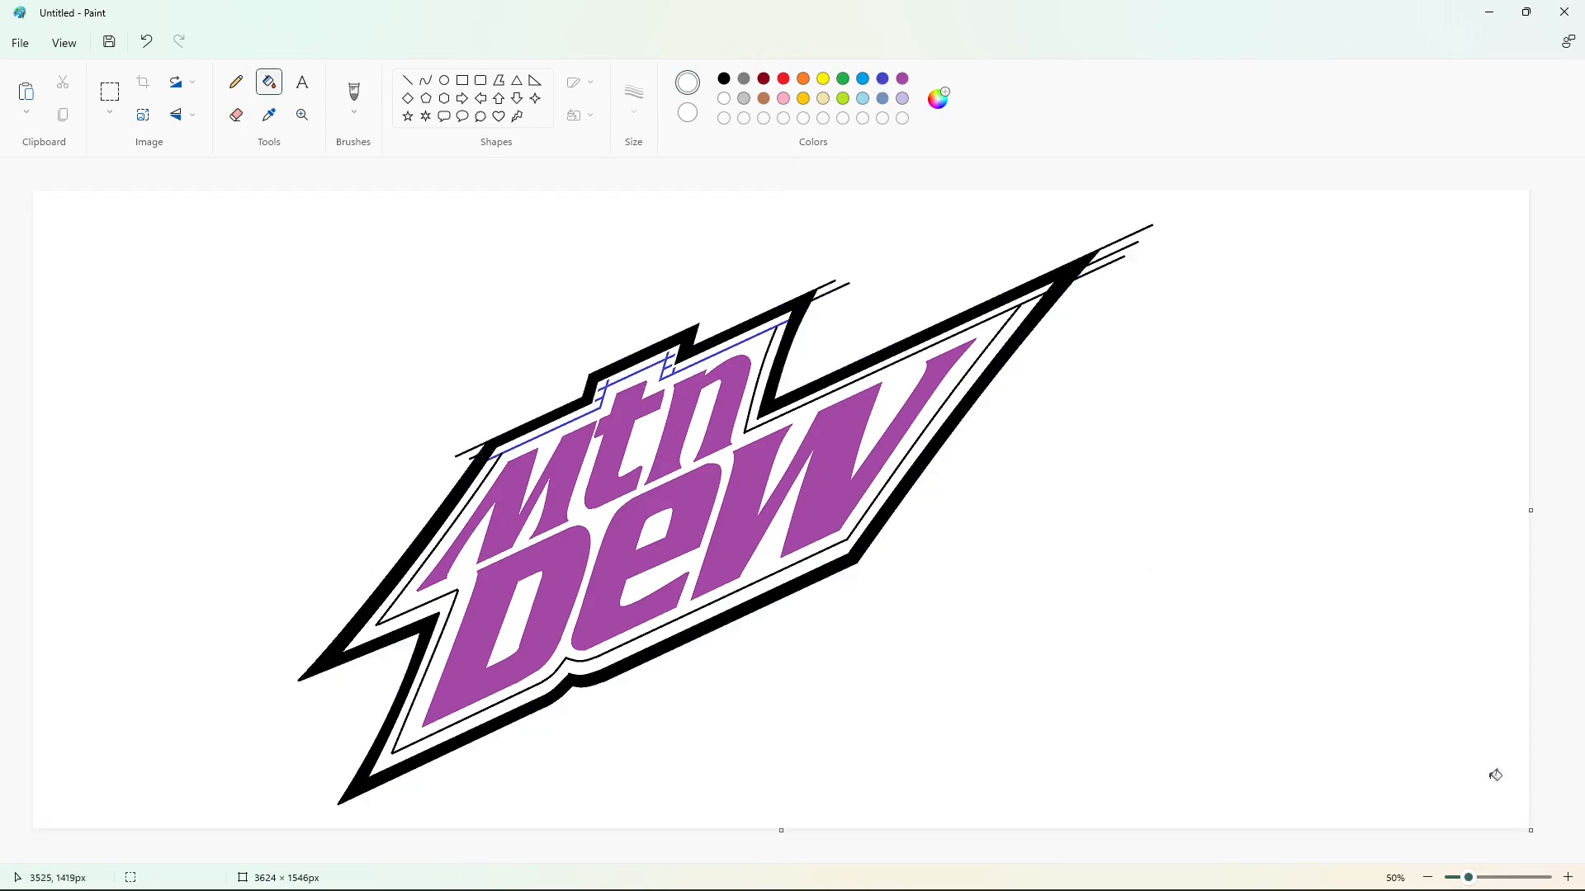
Cut the stray line ends off the band's corner above the M with white lines and fill the loose pieces white
click(1567, 878)
scroll(839, 777, down, 2)
drag(743, 857, 875, 857)
click(408, 81)
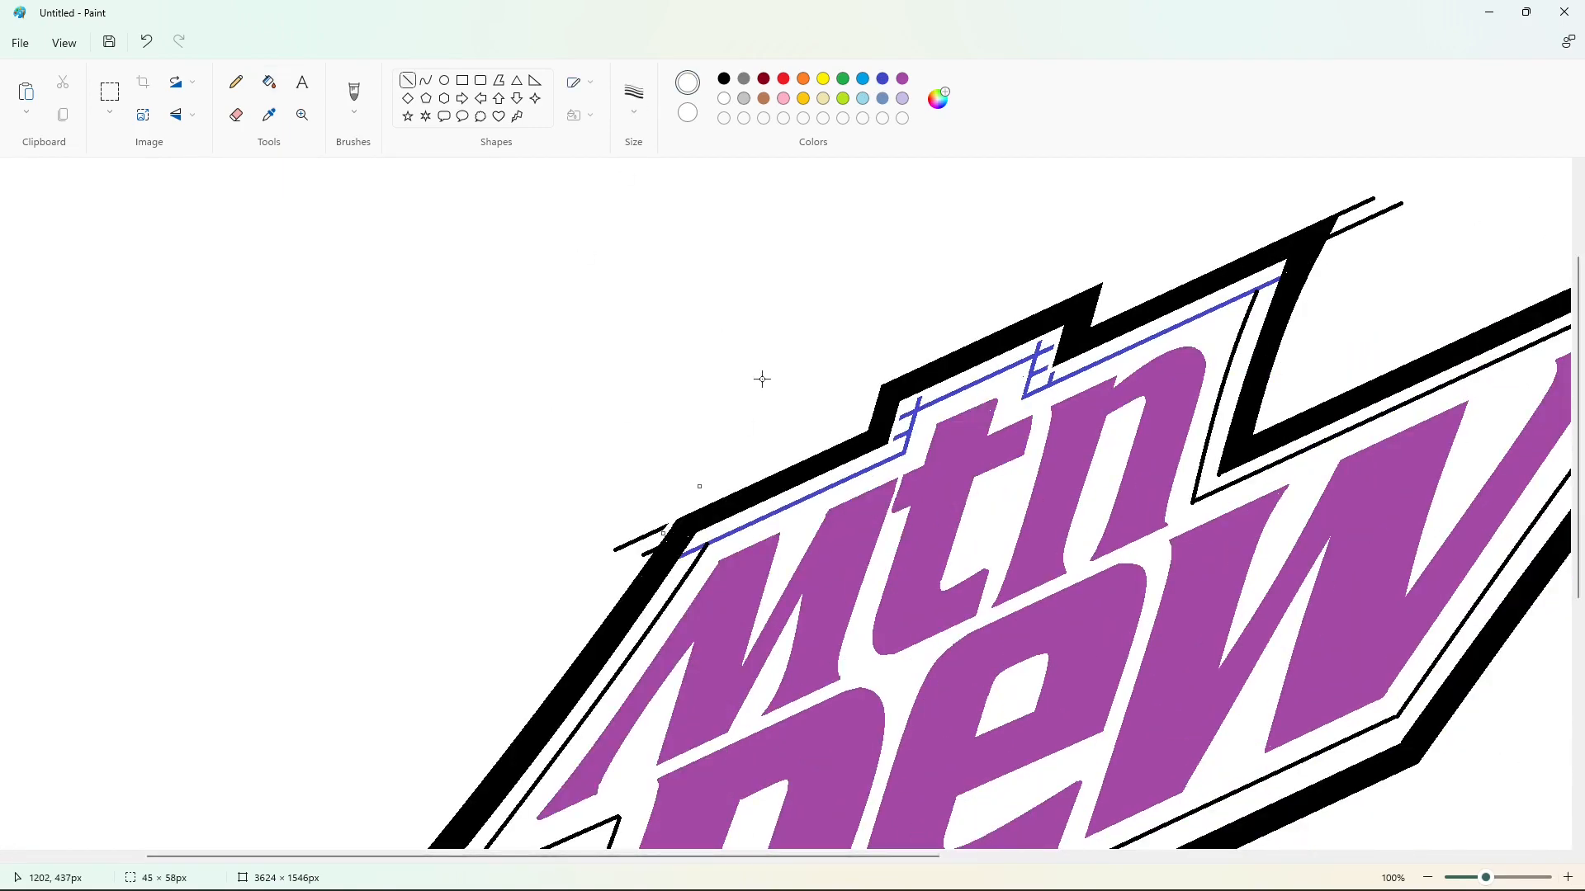
scroll(531, 520, down, 2)
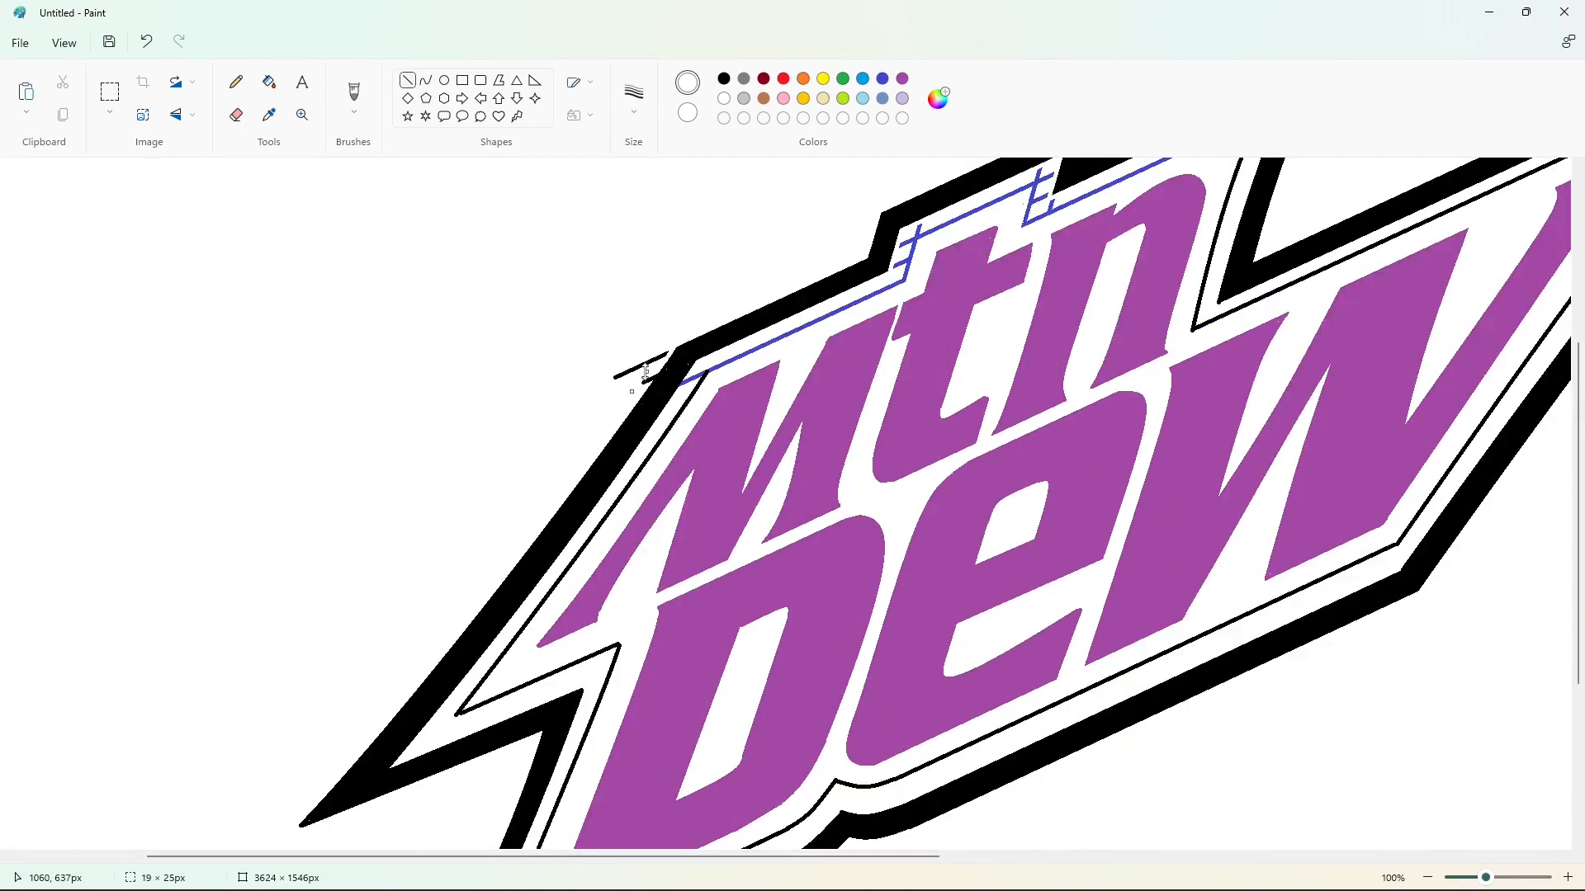
click(269, 82)
click(641, 366)
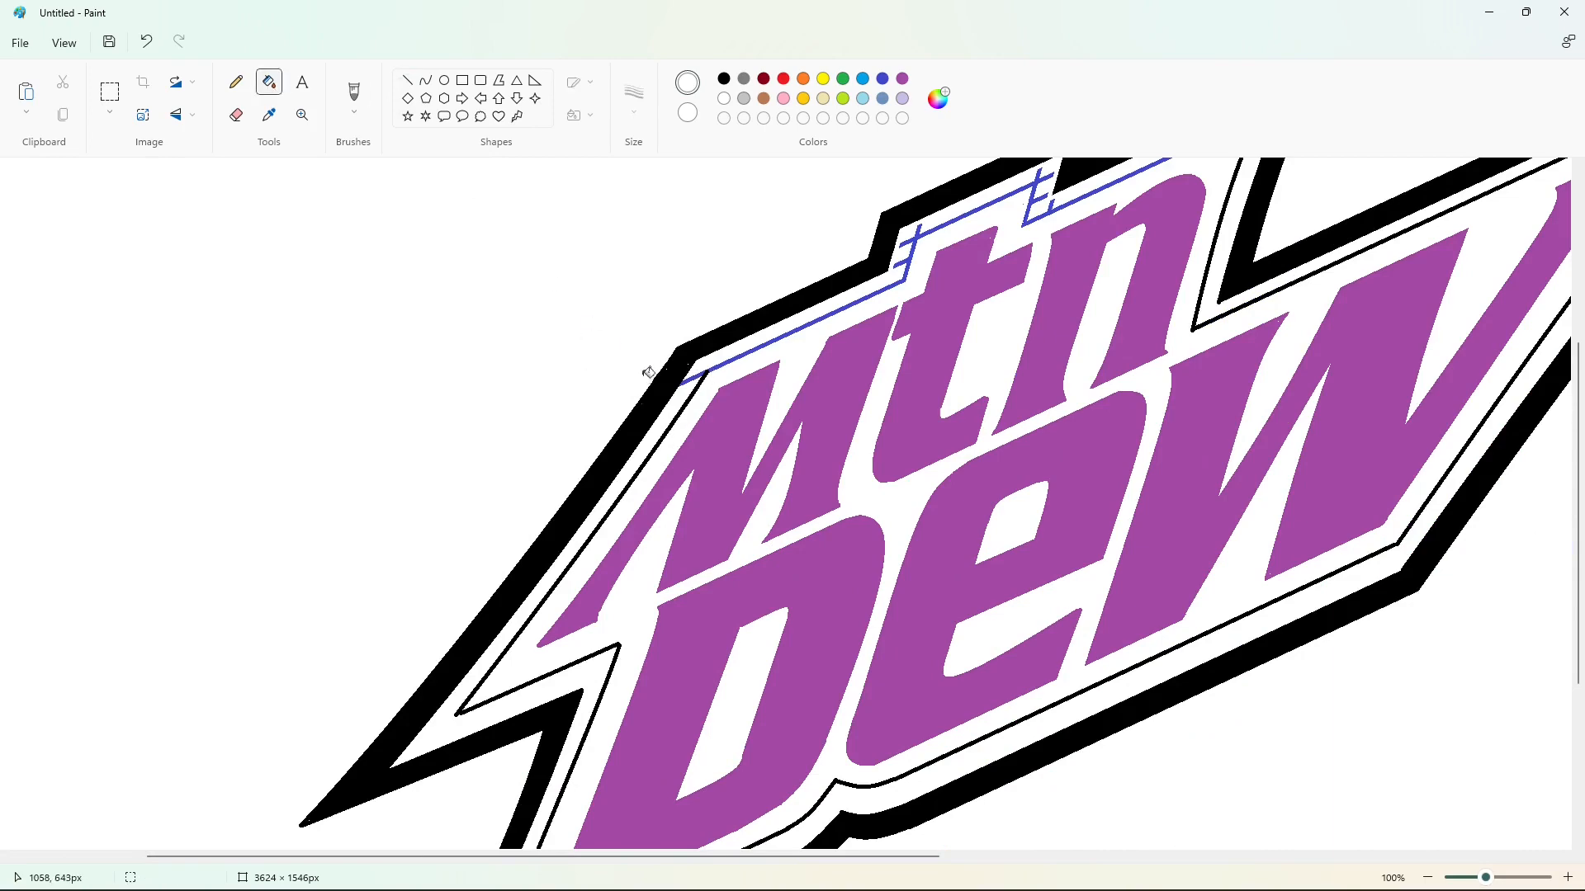
click(646, 380)
Cut off the two line ends beyond the spike above the n with white lines and fill them white
scroll(779, 453, down, 4)
scroll(700, 785, up, 7)
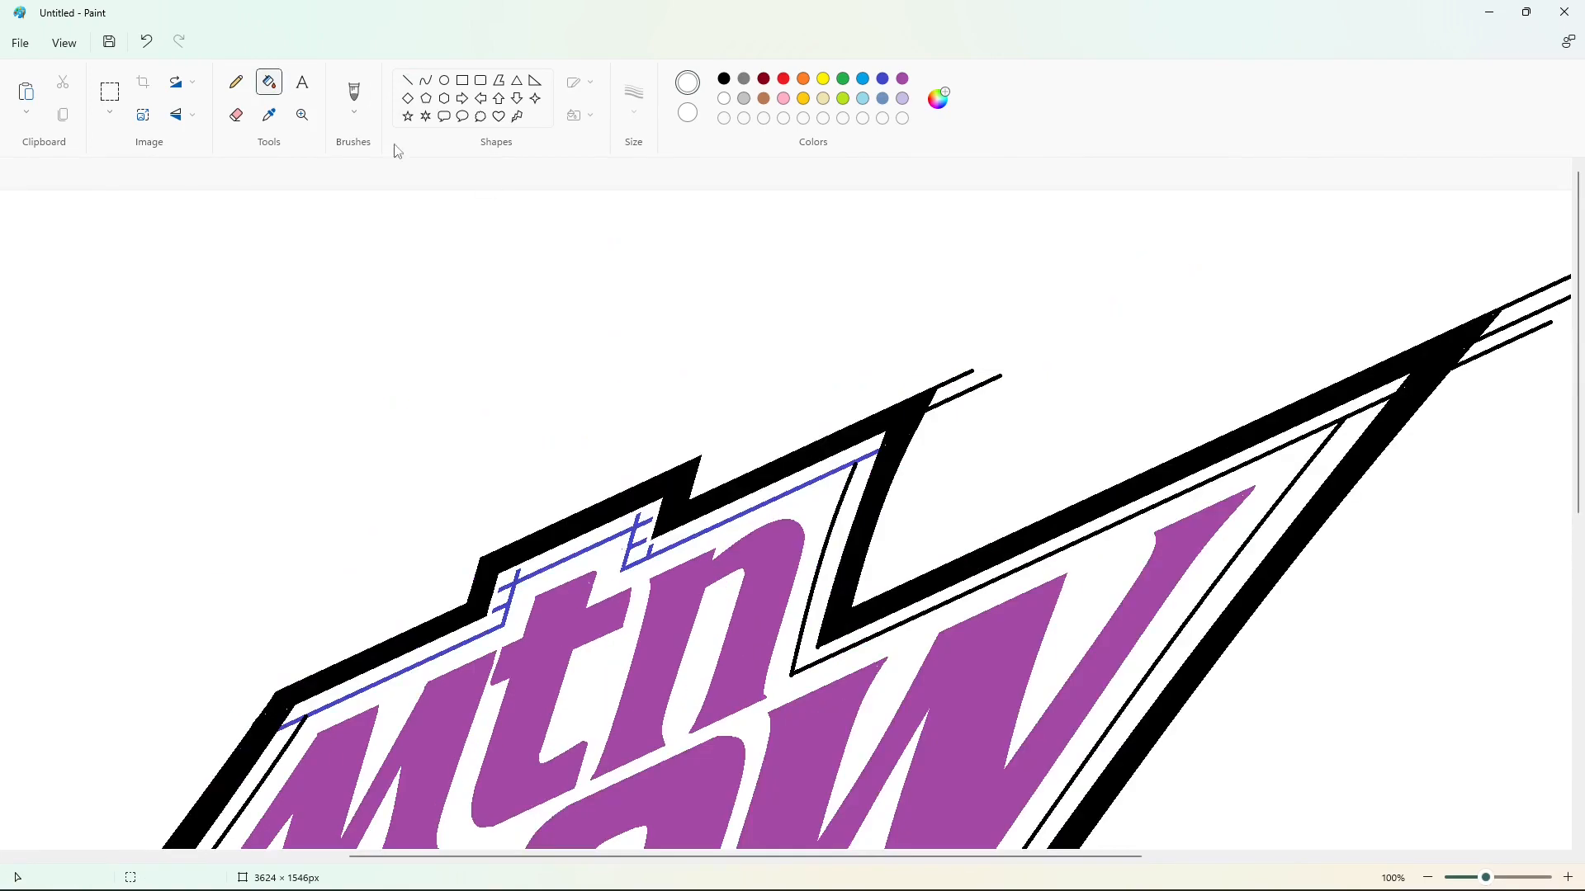
click(408, 80)
click(270, 83)
click(967, 374)
click(974, 389)
Erase the three line ends beyond the W's long tip with white, and cut the inner line's end away from the black band
drag(914, 857, 1116, 857)
click(408, 80)
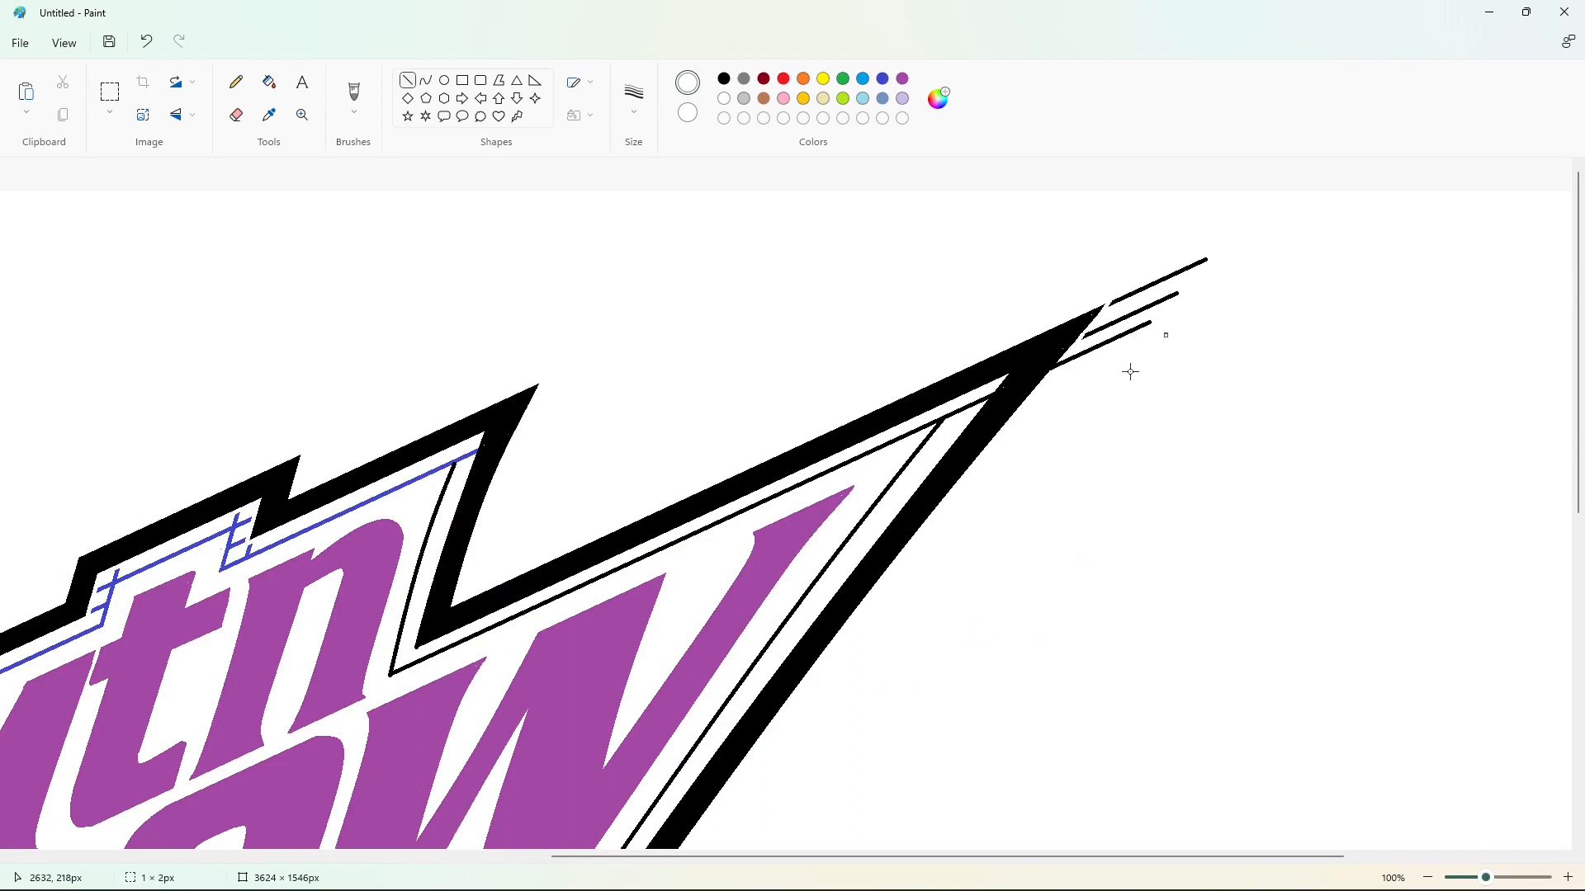
click(269, 82)
click(1181, 272)
click(1162, 300)
click(1136, 328)
click(408, 80)
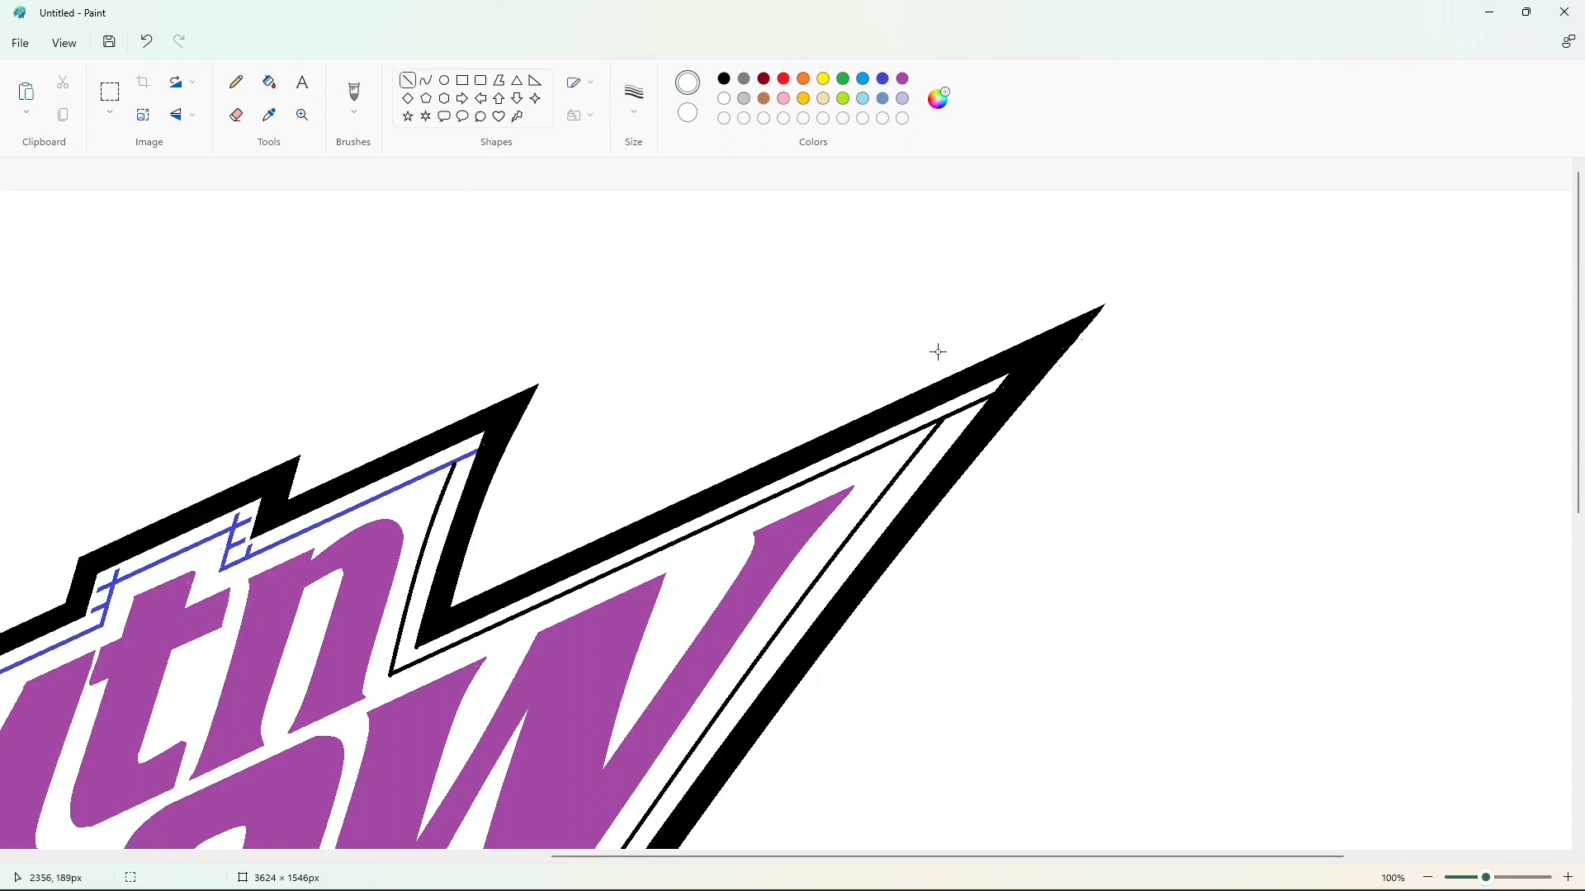
scroll(1104, 388, down, 2)
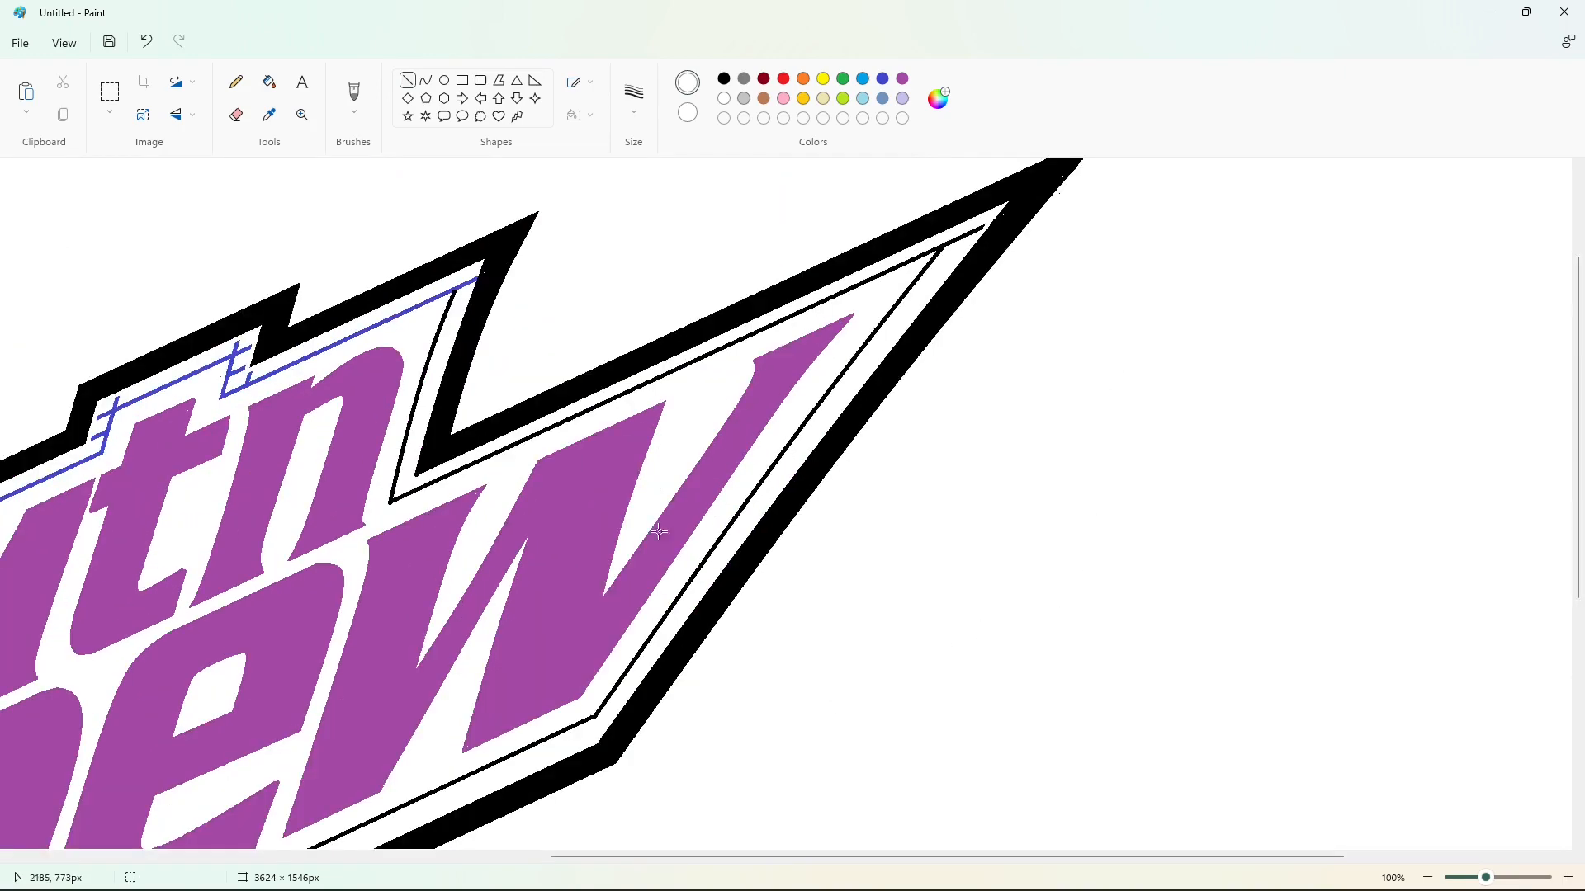
Try recolouring the blue inner lines and the two emblem bands with purple, indigo and black fills, and undo these fills
click(269, 82)
click(902, 79)
click(460, 287)
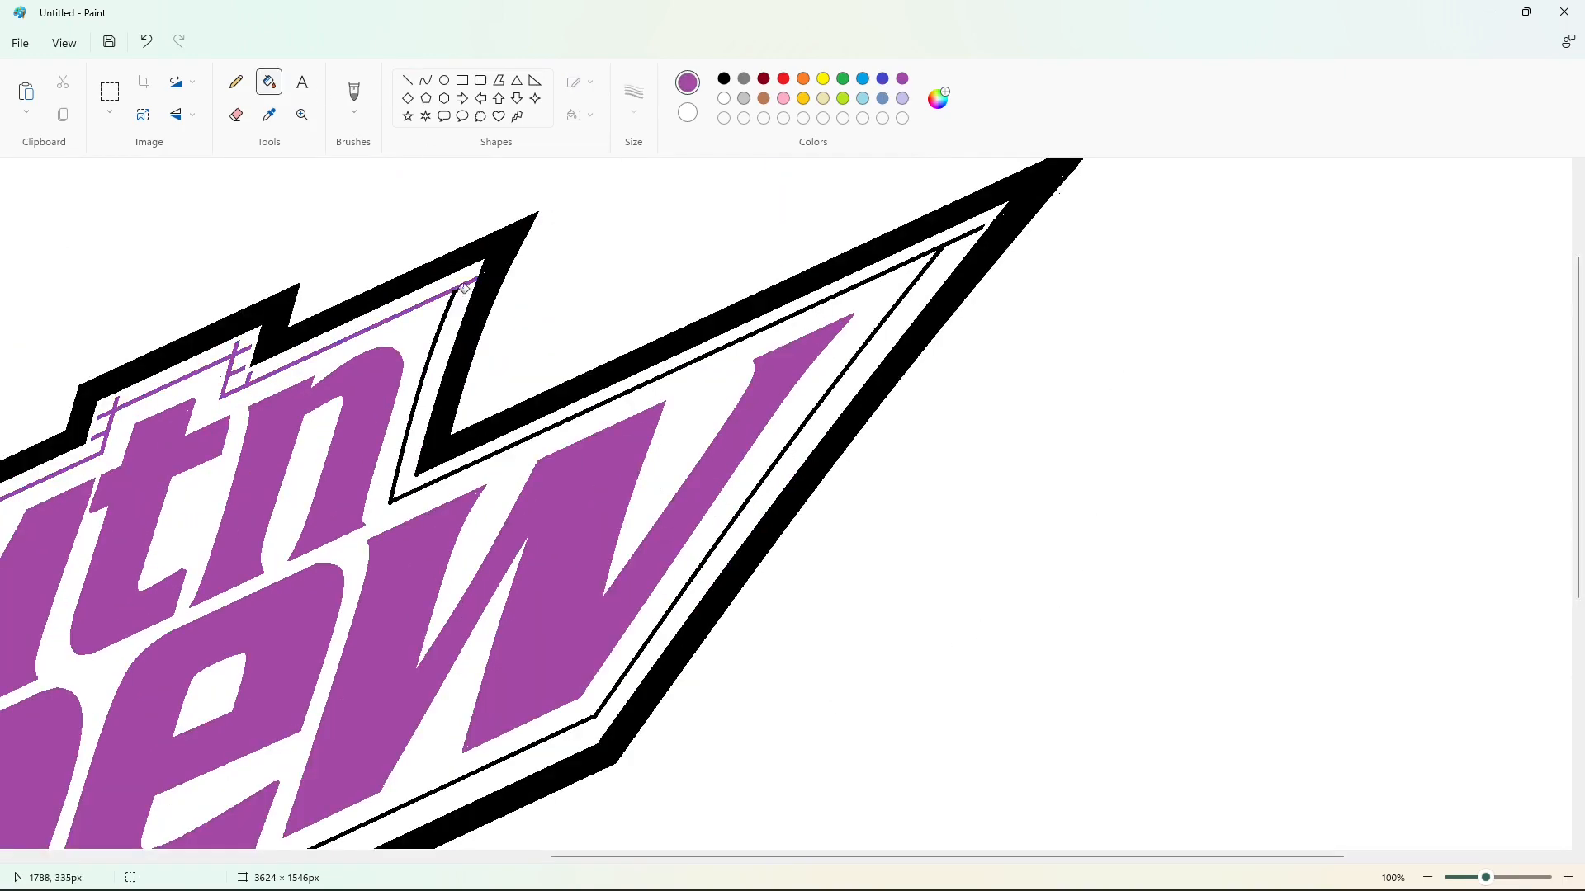
click(881, 80)
click(858, 417)
drag(835, 856, 605, 856)
click(723, 78)
click(706, 194)
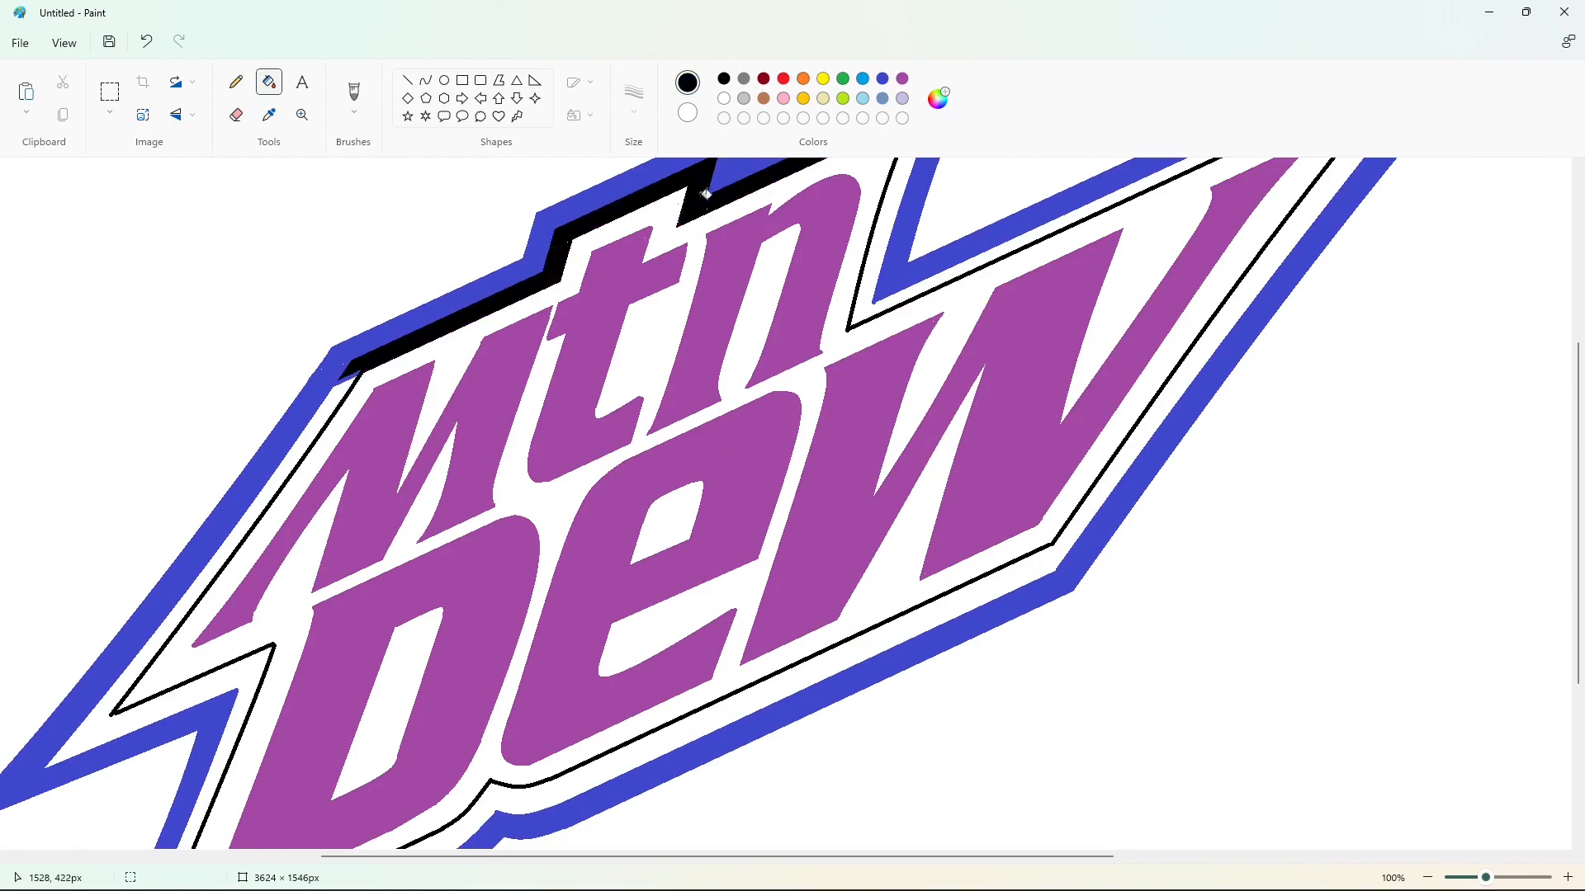
key(ctrl+z)
key(ctrl+z)
key(ctrl+z)
Fill the inner lines above Mtn with purple and the outer band with indigo
click(902, 78)
click(347, 379)
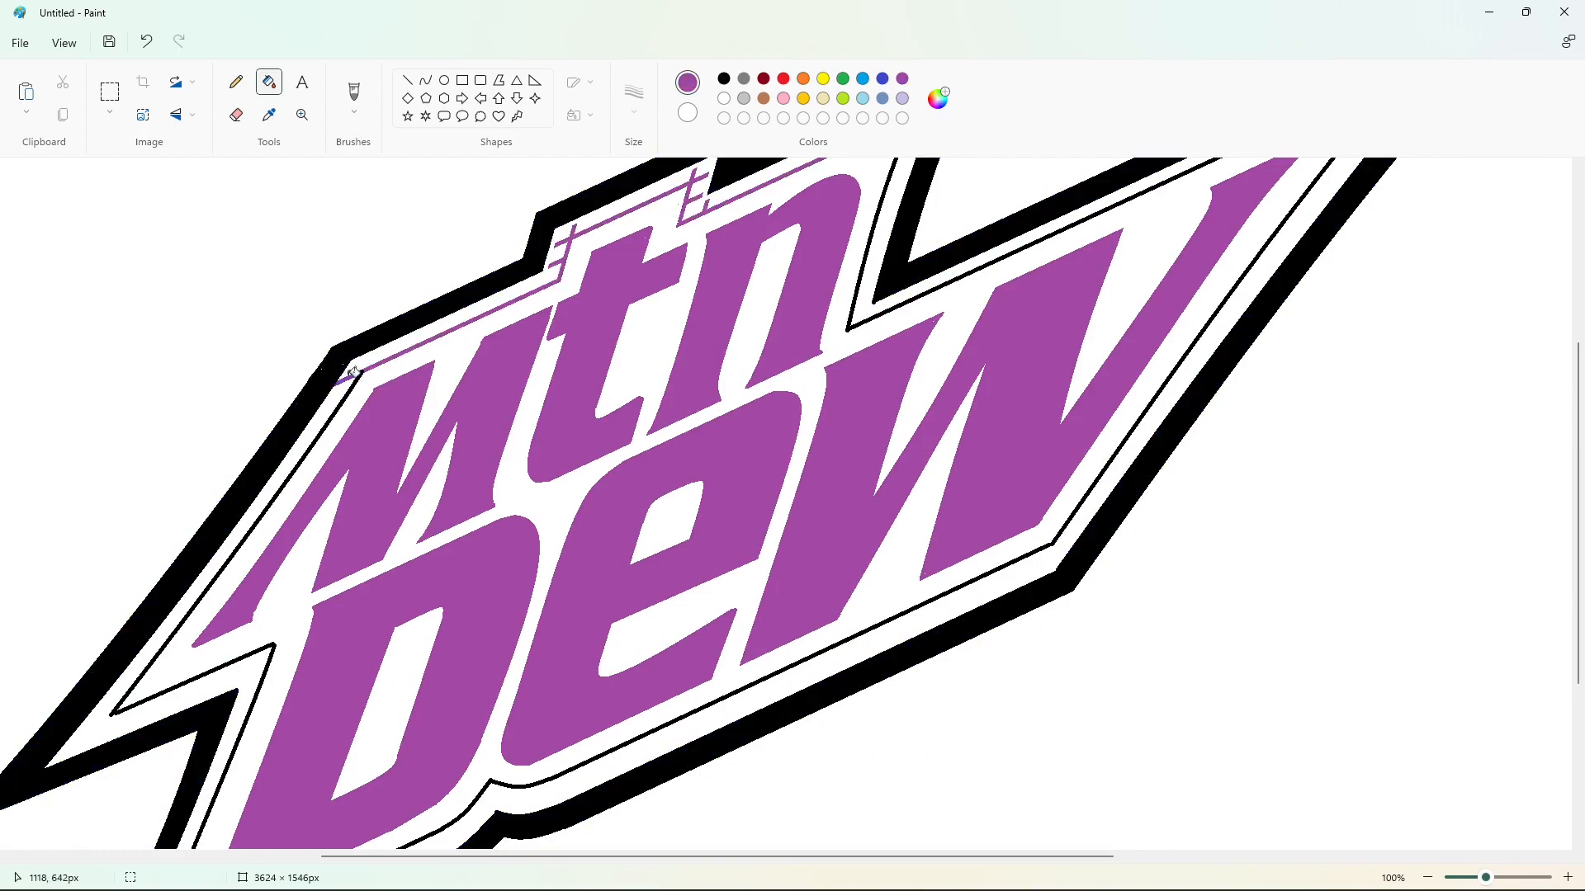
scroll(348, 378, up, 2)
click(882, 79)
click(962, 282)
Fill the space between the indigo band and the inner outline with black, including the leftover purple piece near the M
click(723, 79)
click(809, 368)
click(867, 350)
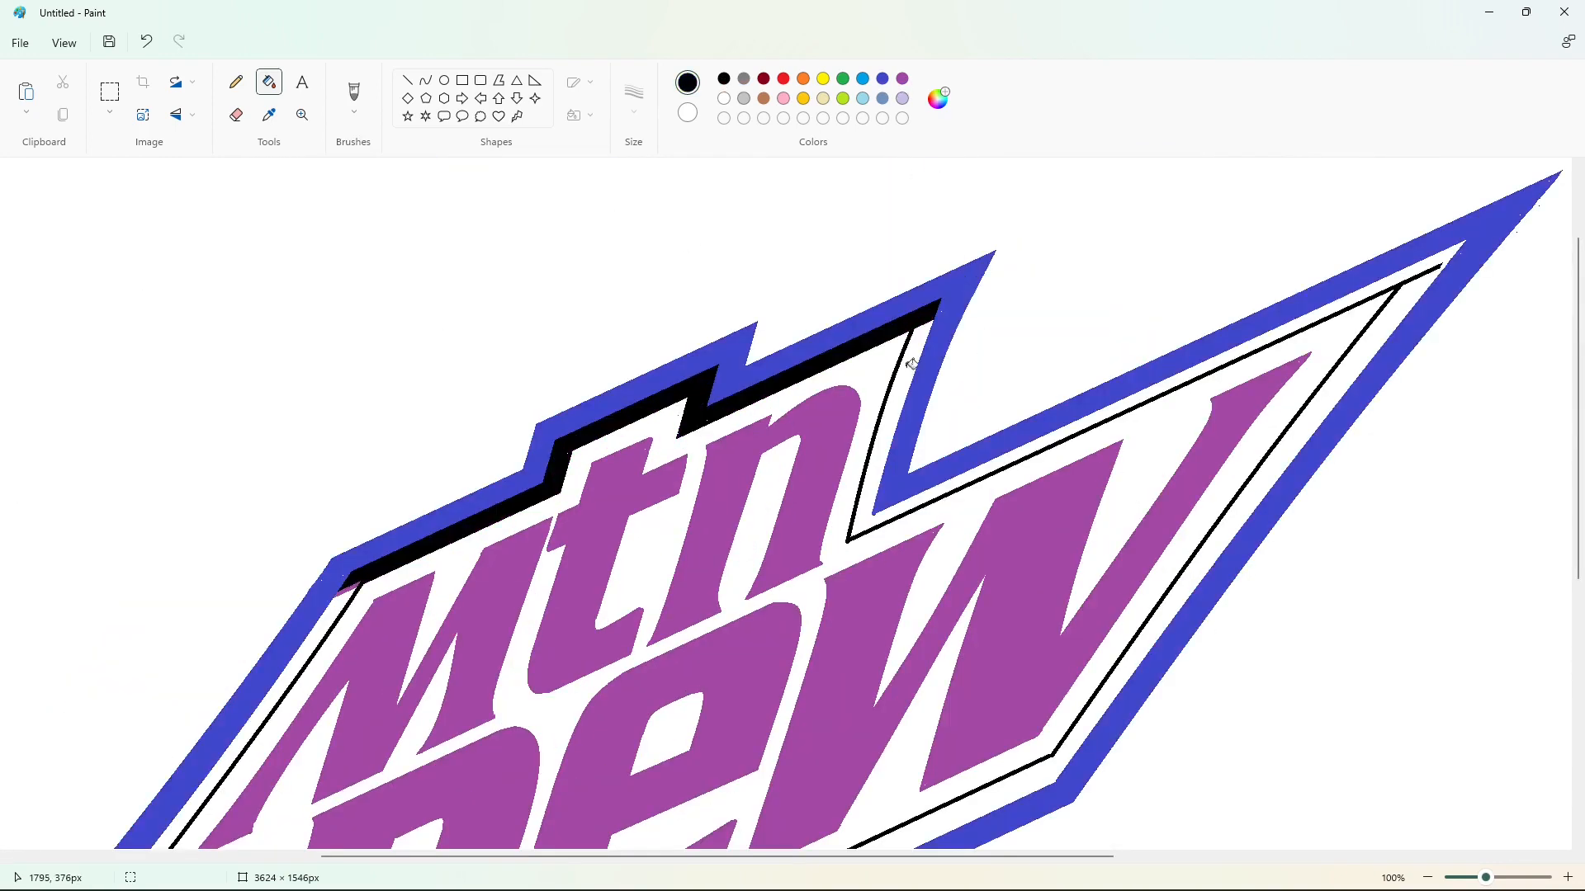
click(907, 367)
click(348, 589)
scroll(541, 581, down, 2)
Fill the canvas background with dark red, and refill the outer band with white and again with indigo
click(764, 78)
click(1110, 469)
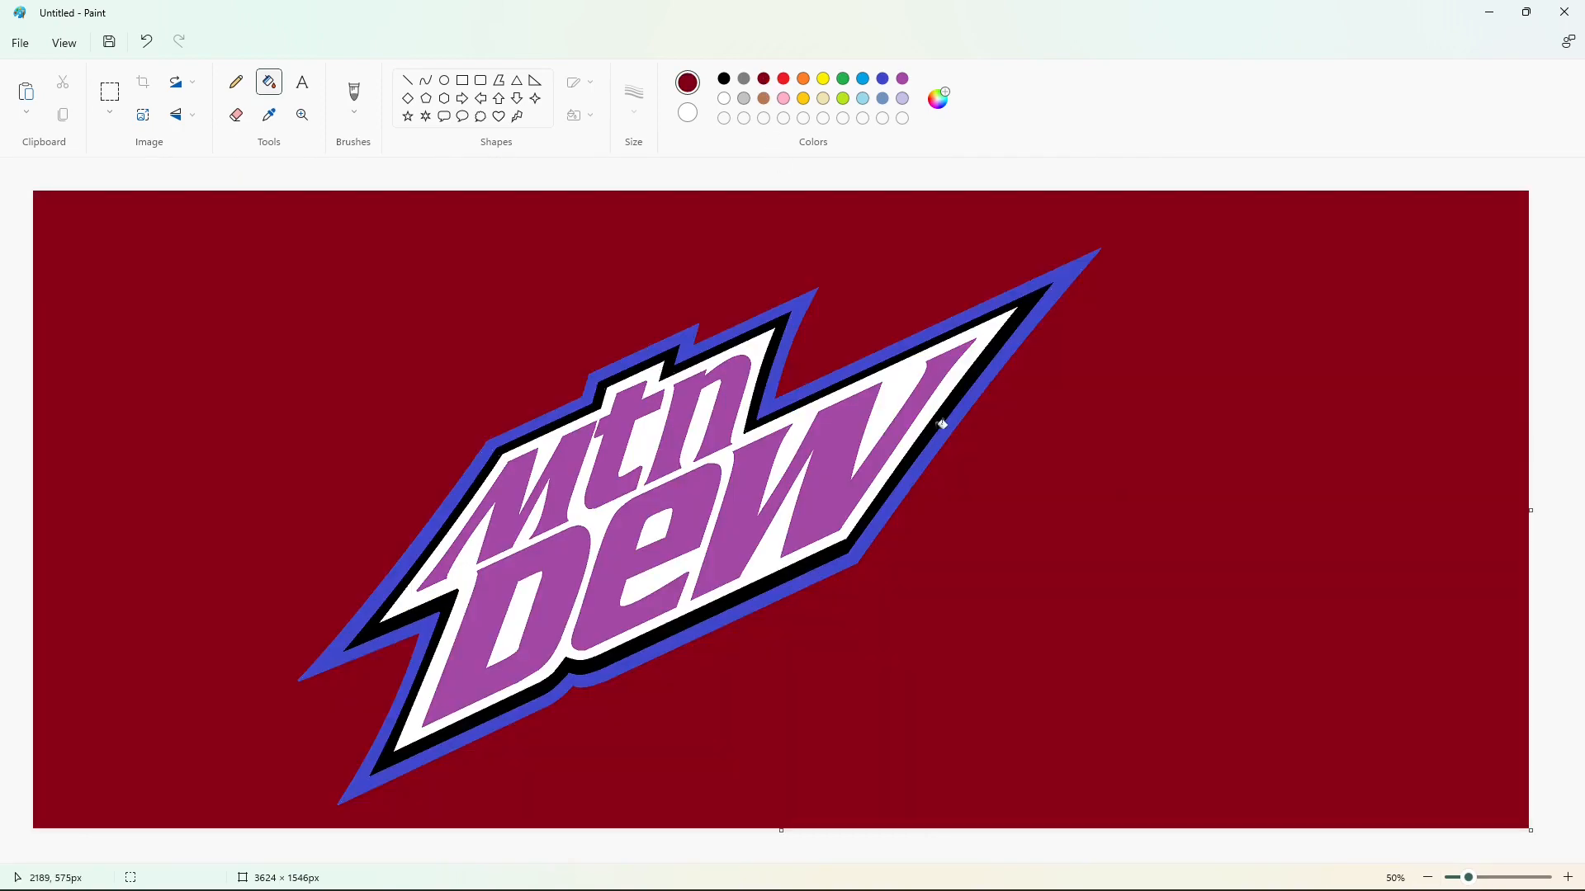
click(724, 98)
click(797, 302)
click(882, 78)
click(797, 302)
Fill the white area around the letters with dark red, and refill the inner band with white and again with black
click(764, 78)
click(902, 377)
click(724, 98)
click(763, 387)
click(724, 78)
click(763, 389)
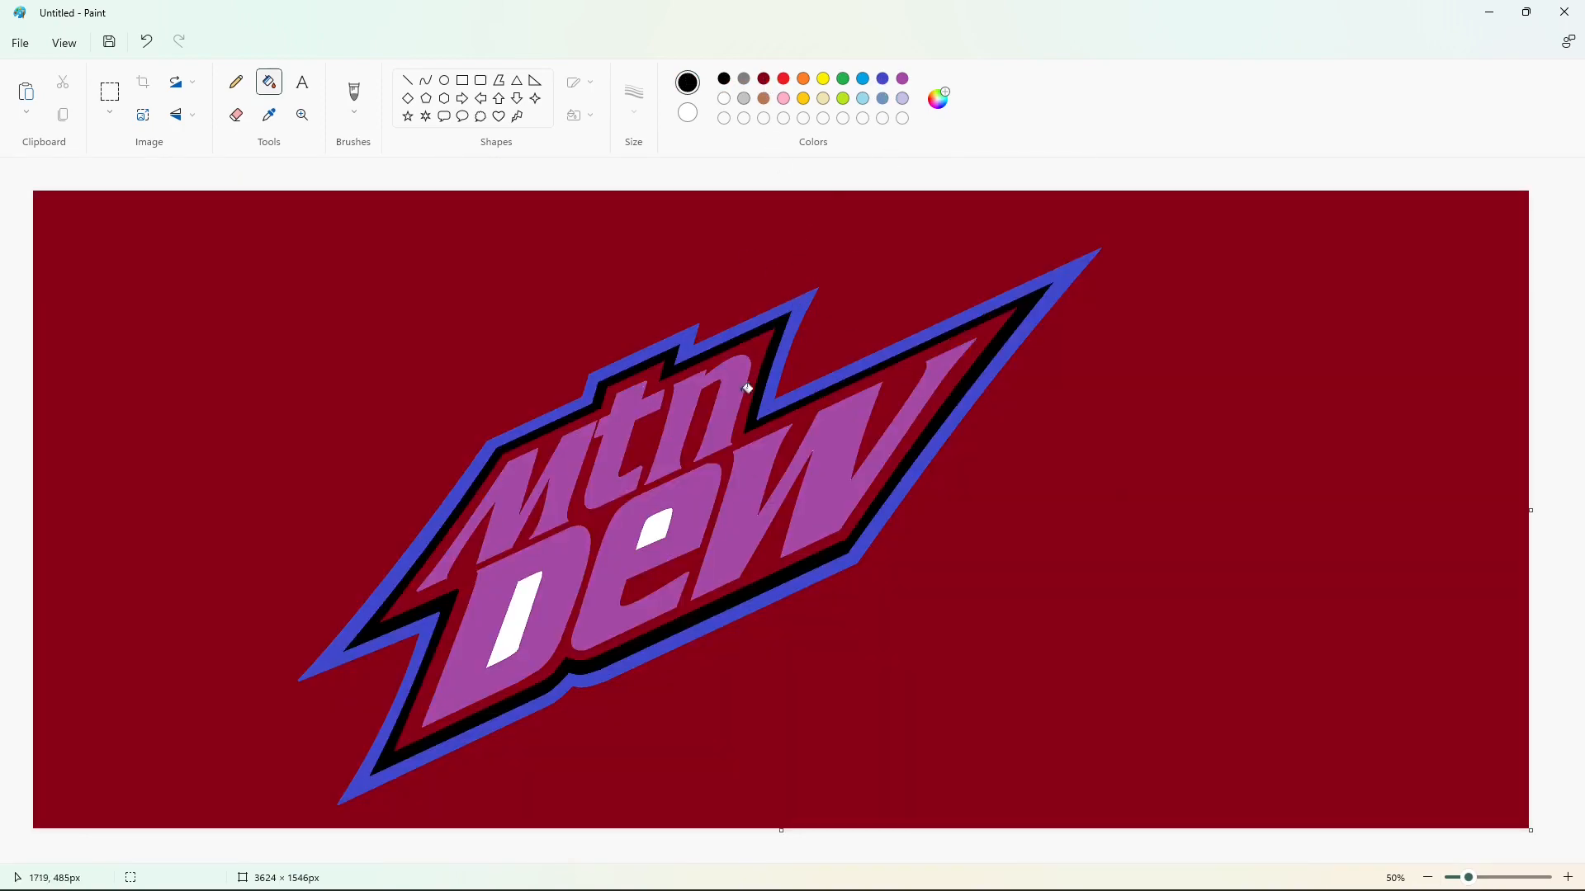
Fill all the letters of Mtn Dew with black and the emblem's interior around them with white
click(551, 595)
click(783, 493)
click(723, 98)
click(804, 423)
click(724, 79)
click(572, 448)
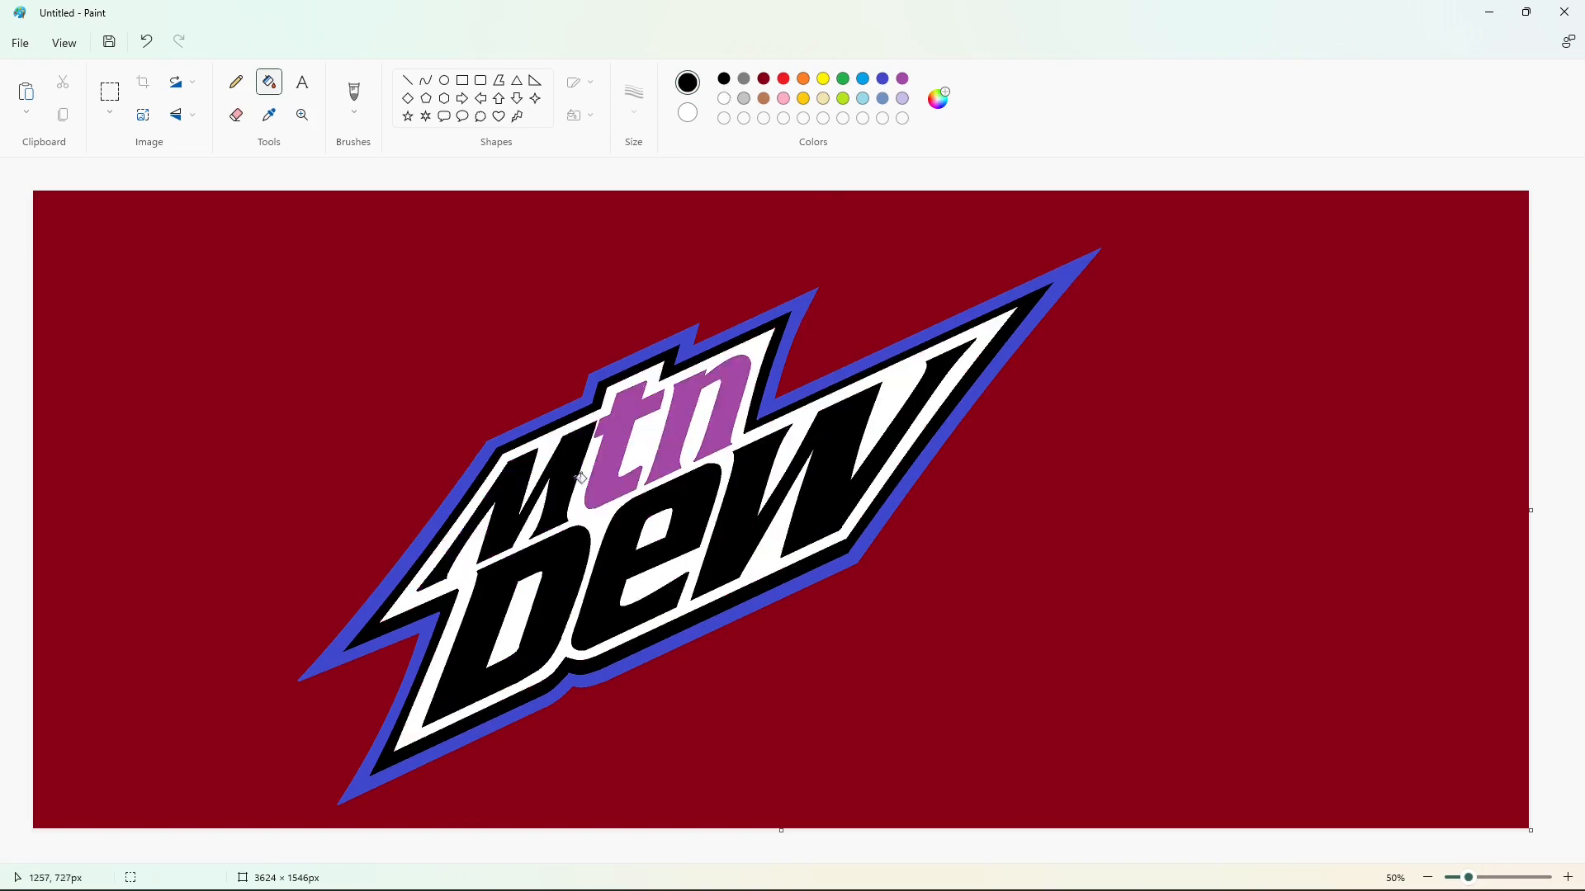
click(619, 429)
click(677, 429)
Fill the canvas background with white and copy a rectangular area of about 2683 × 1447 px around the whole logo
click(724, 99)
click(1138, 528)
click(109, 94)
drag(1160, 220, 50, 817)
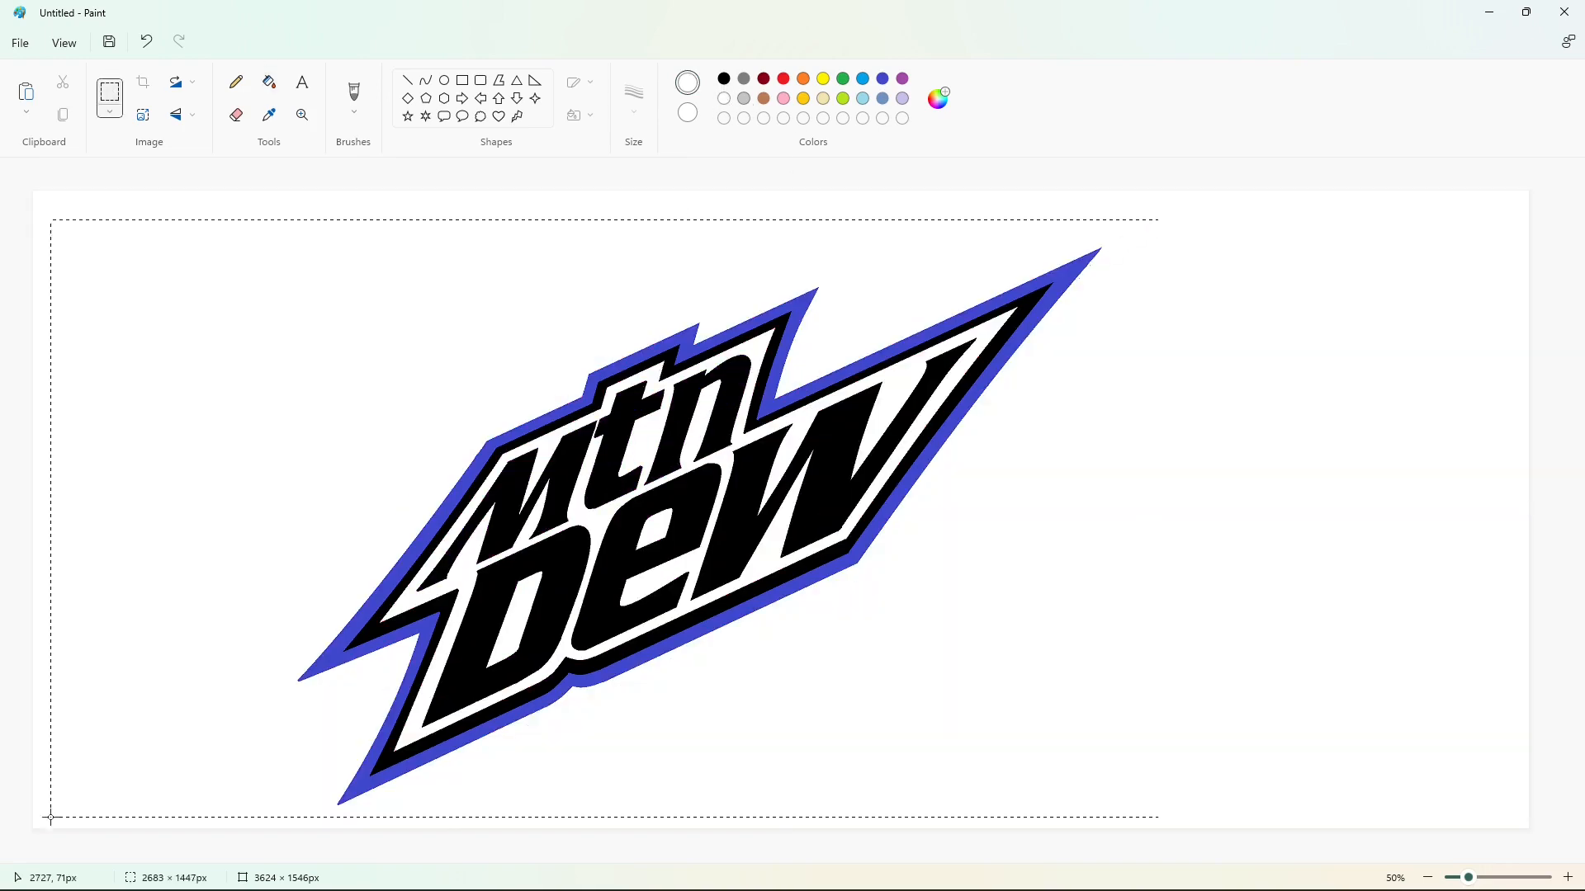
key(Escape)
Clear the original logo from the canvas with successive indigo, black and white fills of the background and bands
click(883, 81)
click(271, 82)
click(743, 247)
click(724, 78)
click(837, 287)
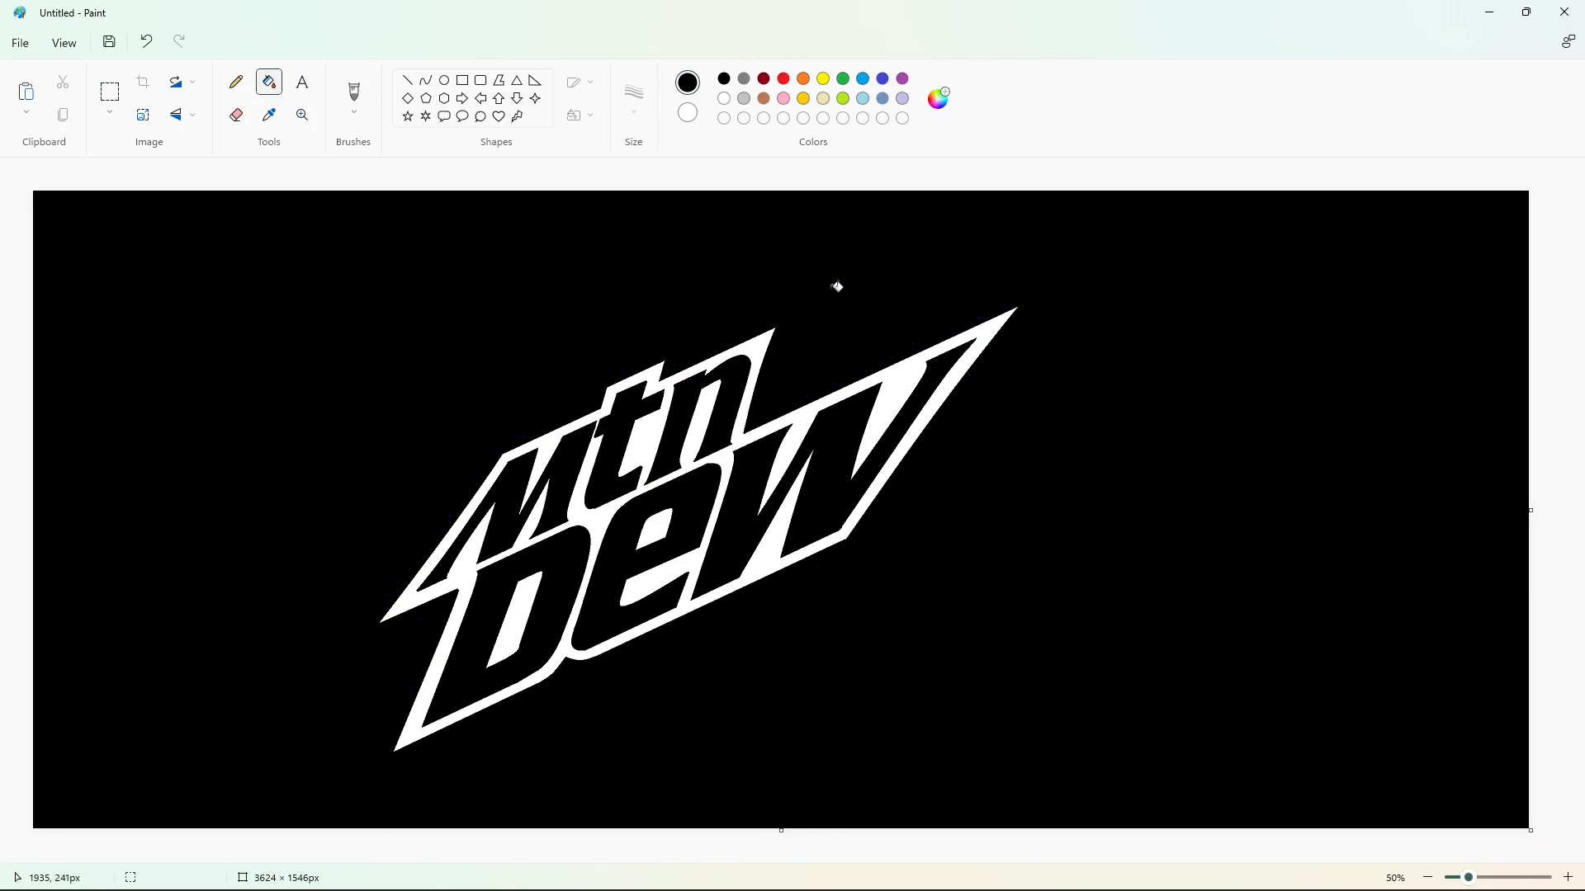
click(724, 99)
click(831, 289)
click(724, 78)
click(800, 248)
click(724, 99)
click(710, 288)
Paste the copied logo and place it closer to the middle of the blank canvas
key(ctrl+v)
drag(618, 528, 698, 535)
click(1255, 615)
Add two custom colors: a dark green made by darkening the palette green, and a lime darkened to about #ADDB1C
double_click(842, 79)
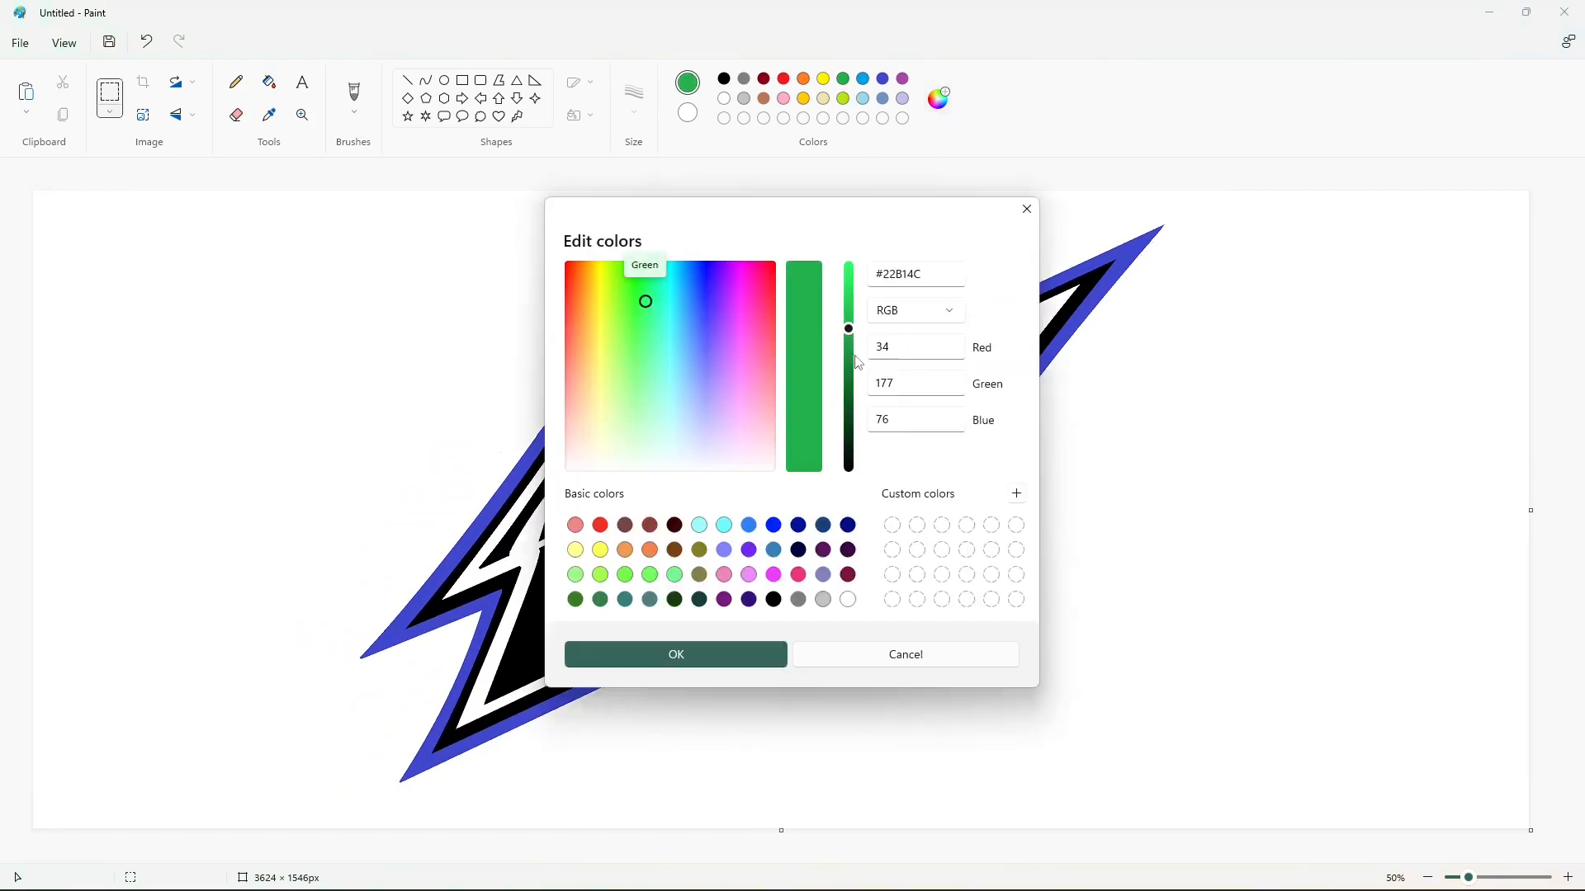
drag(848, 353, 849, 401)
click(760, 664)
double_click(843, 98)
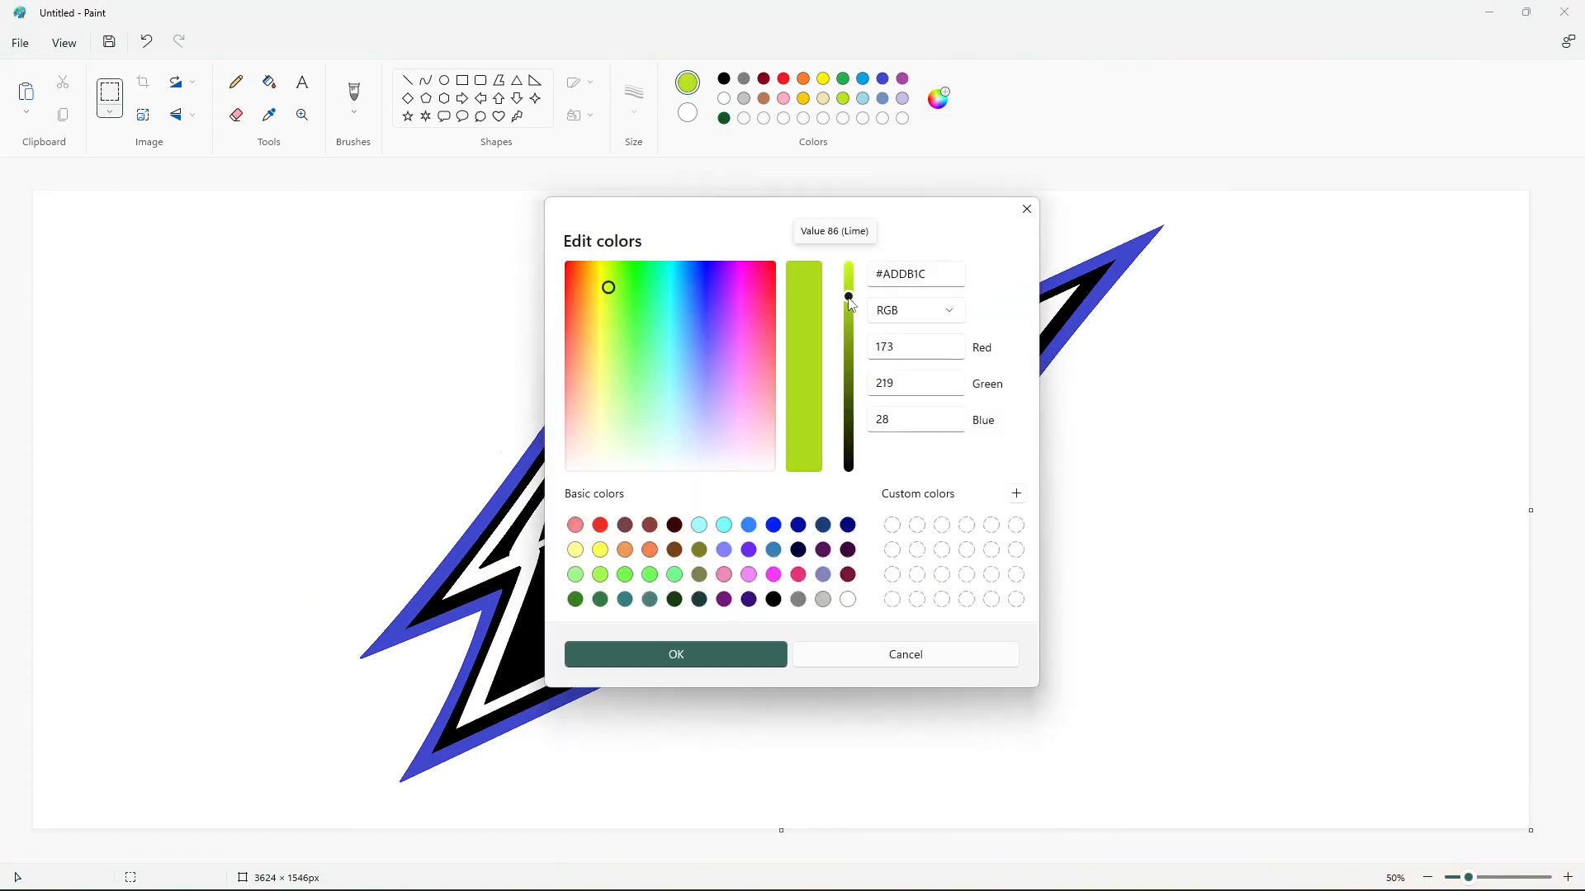
click(677, 655)
Fill the letters M, t and n with the custom dark green
click(270, 82)
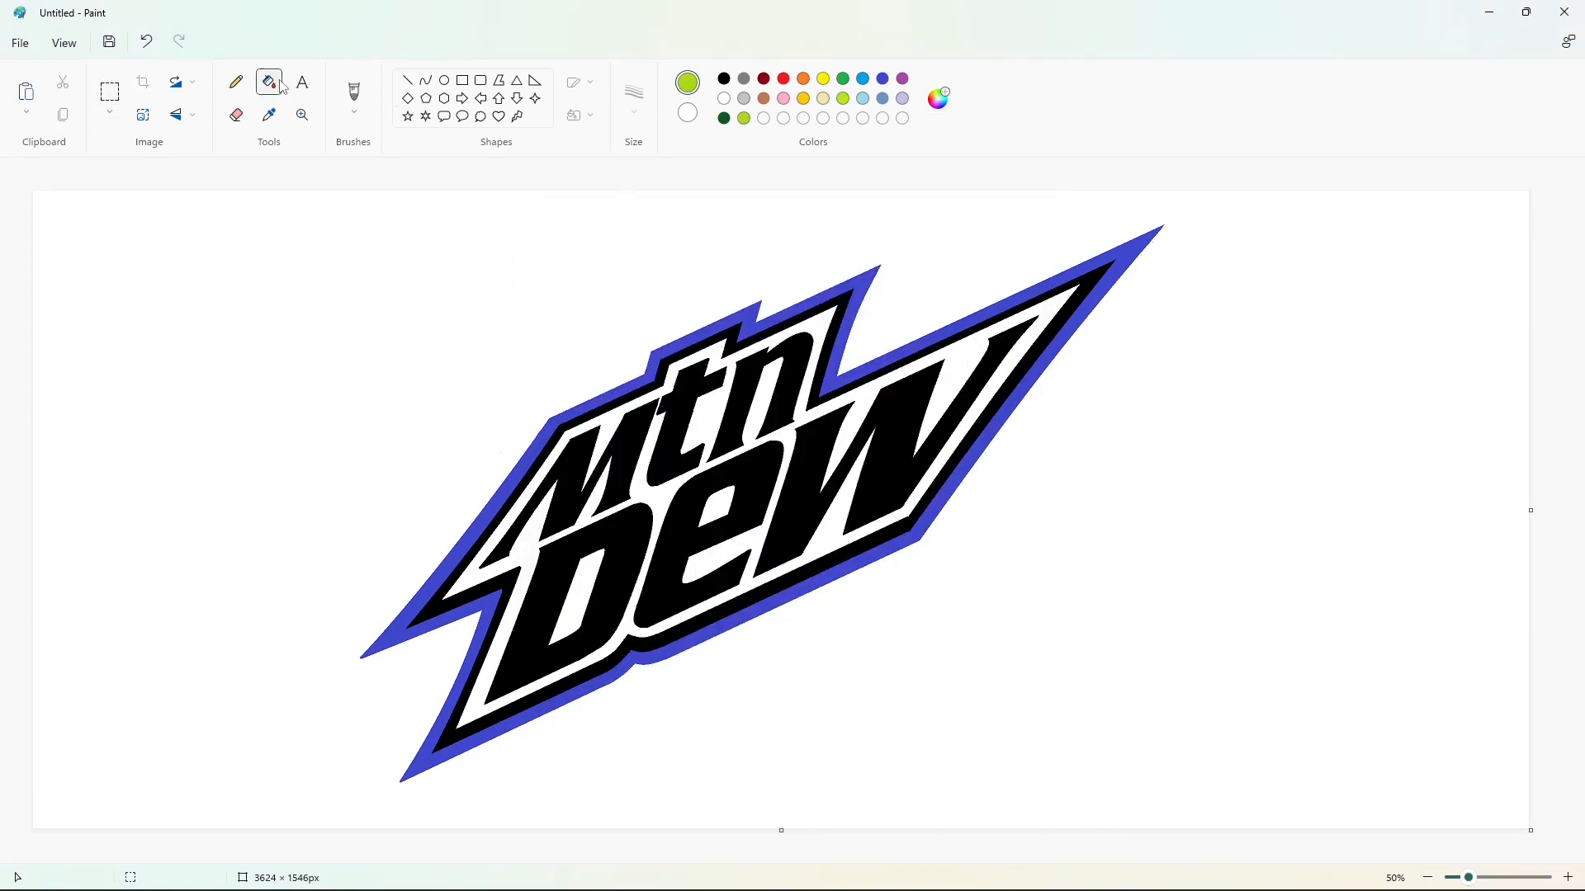
click(724, 118)
click(634, 433)
click(708, 411)
click(743, 397)
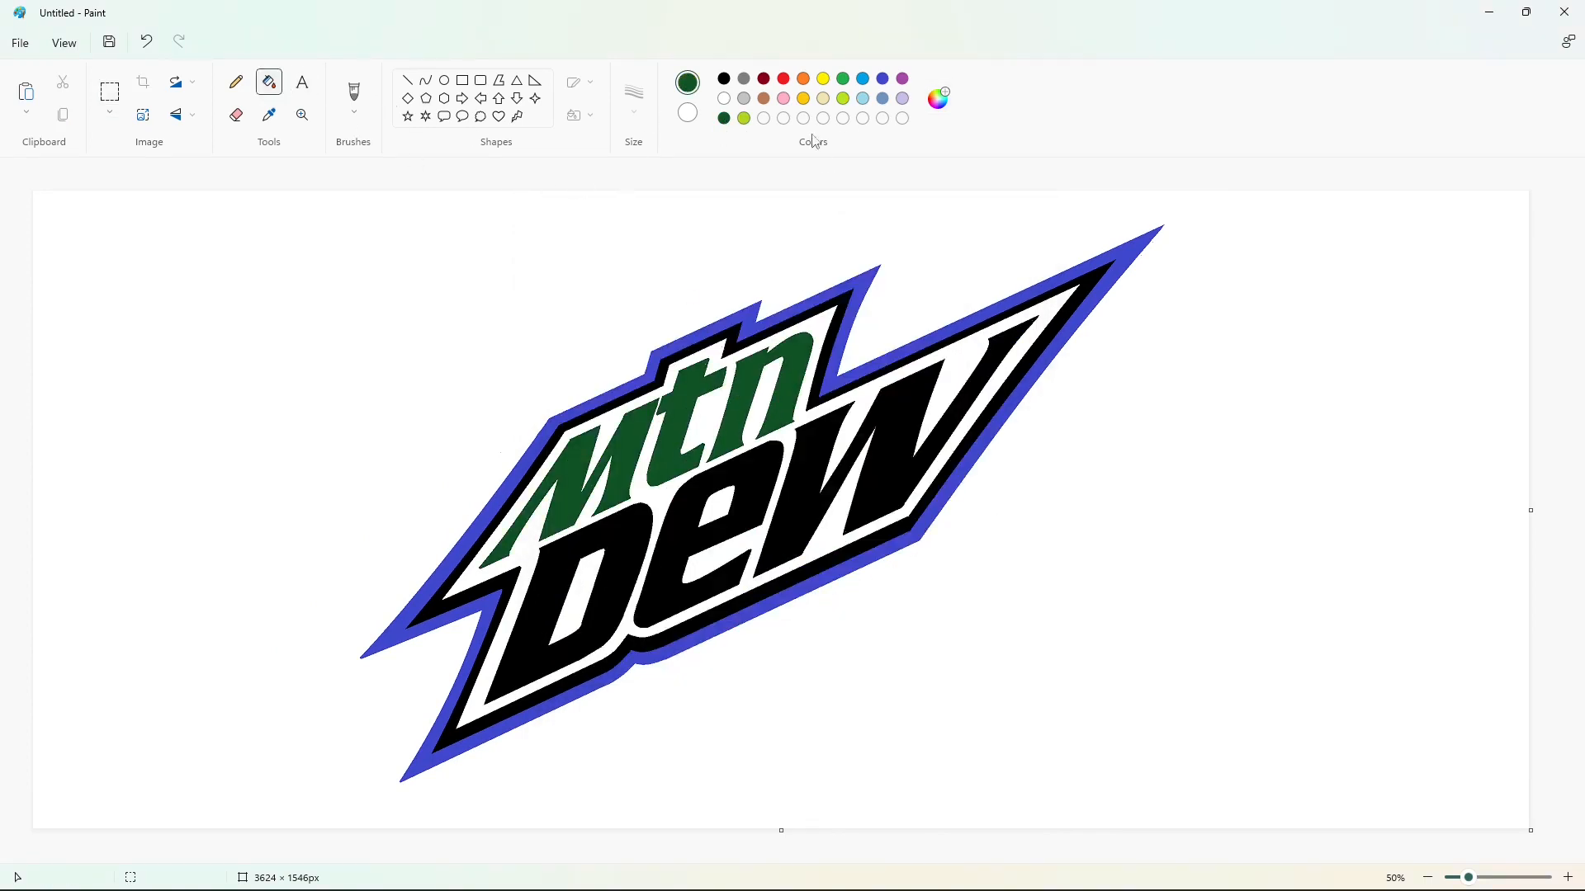
Fill the letters D, e and W with red
click(783, 78)
click(621, 532)
click(681, 537)
click(891, 492)
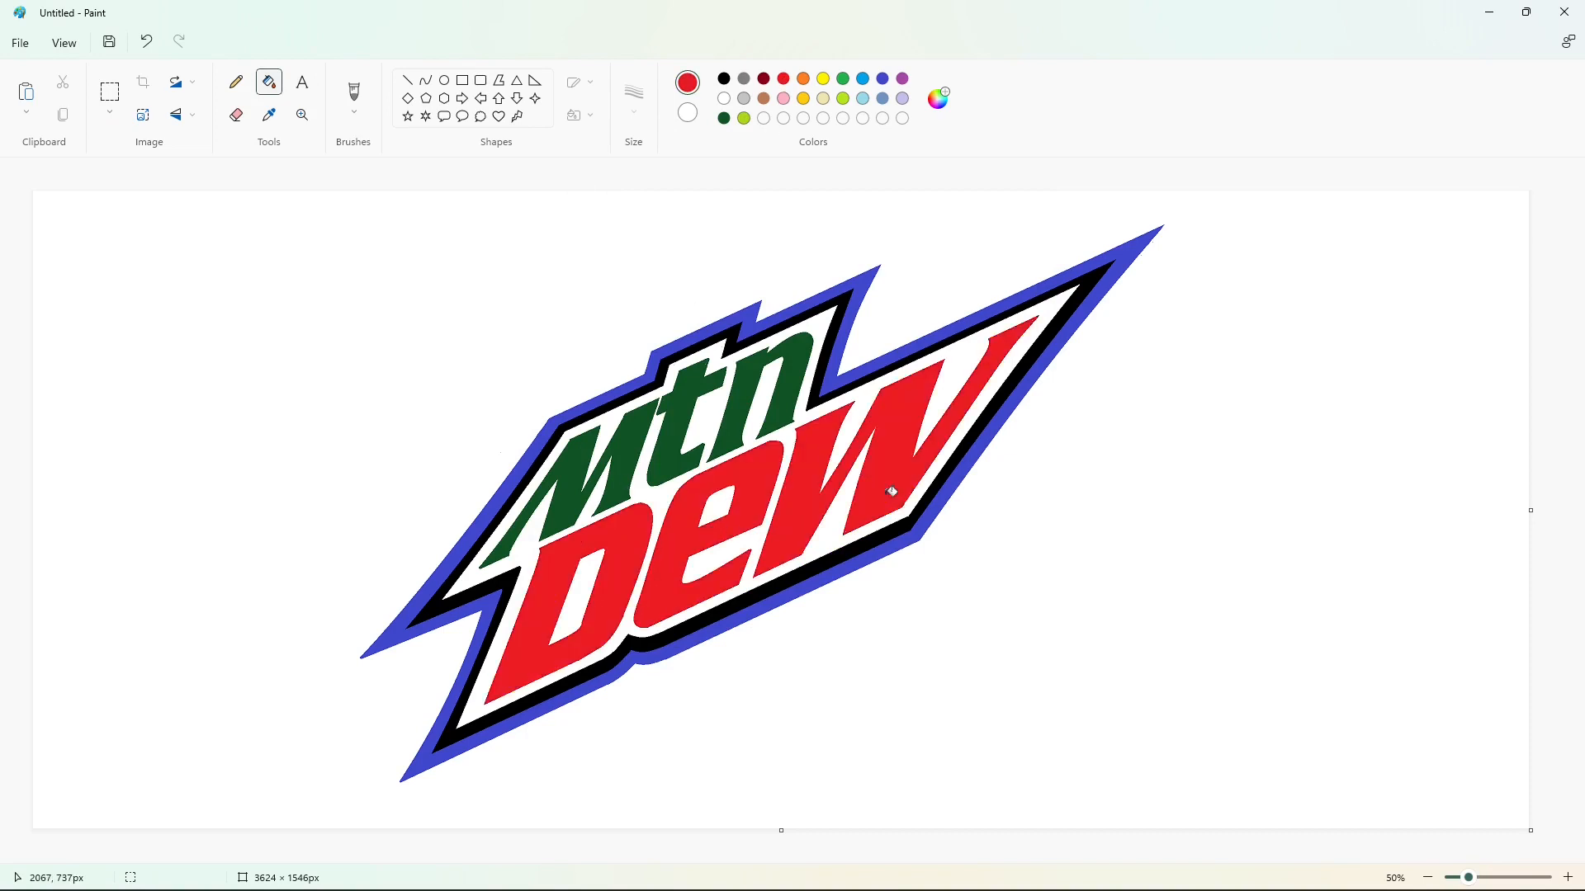
Fill the emblem's inner band with the custom lime and the outer band with black
click(743, 118)
click(826, 311)
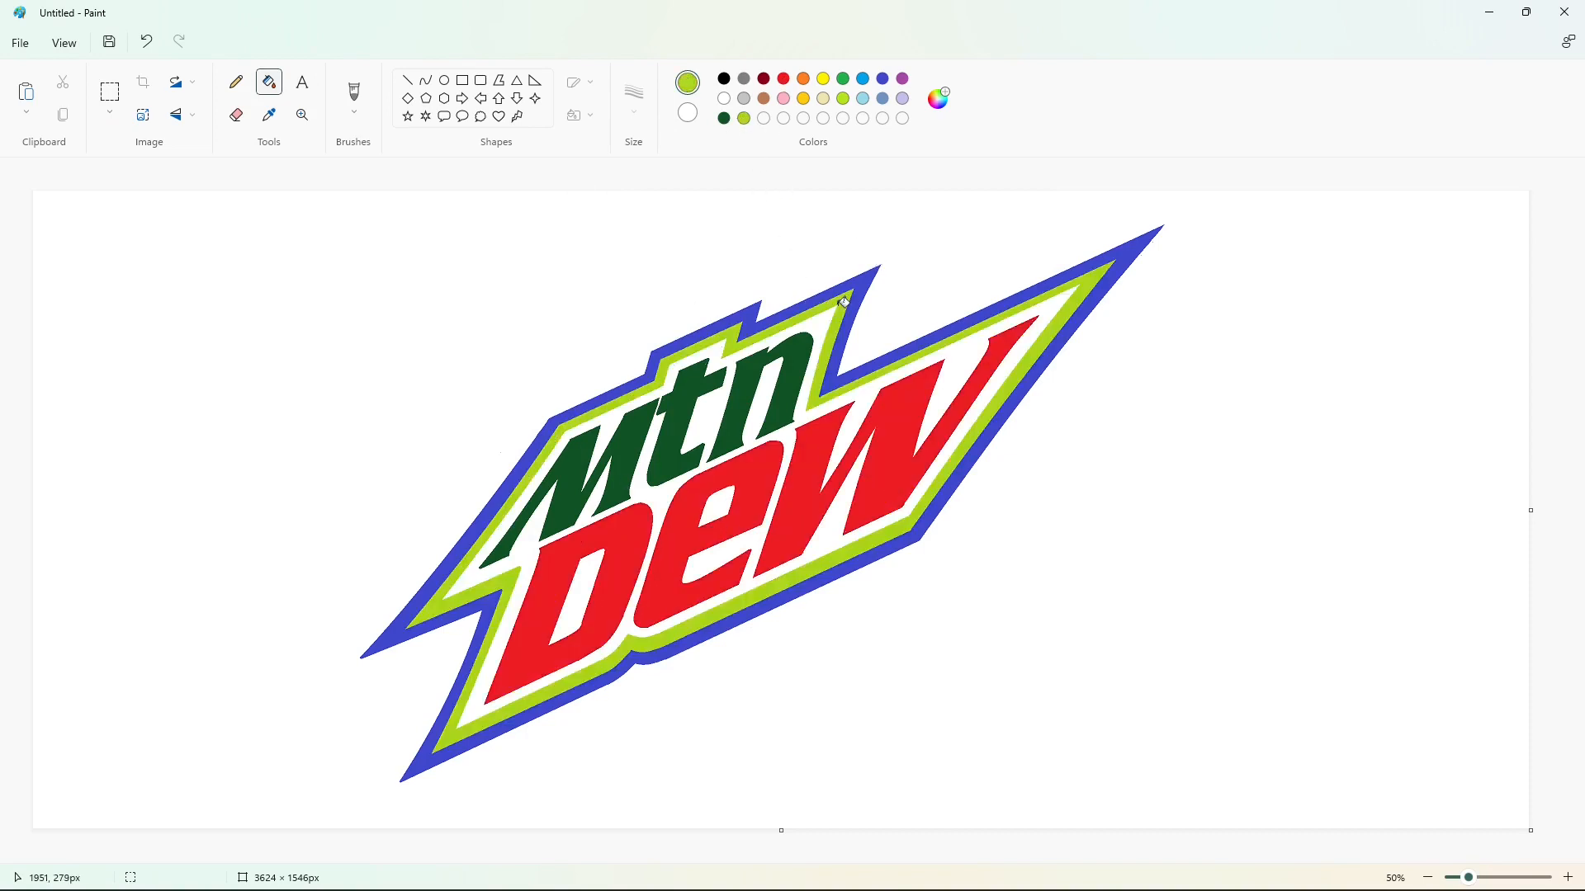
click(723, 78)
click(867, 276)
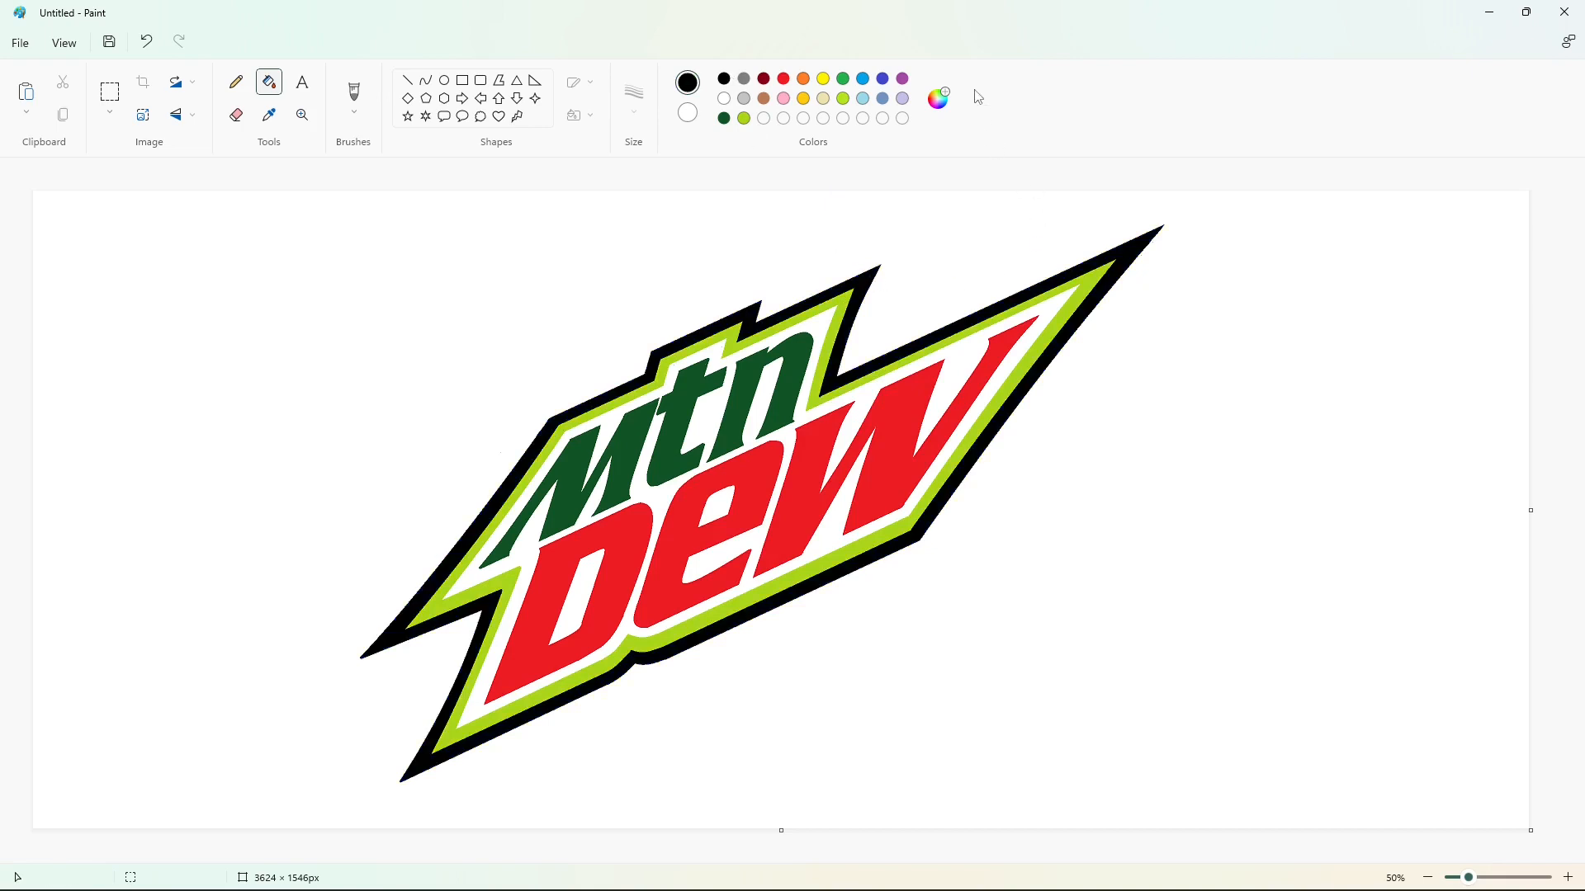